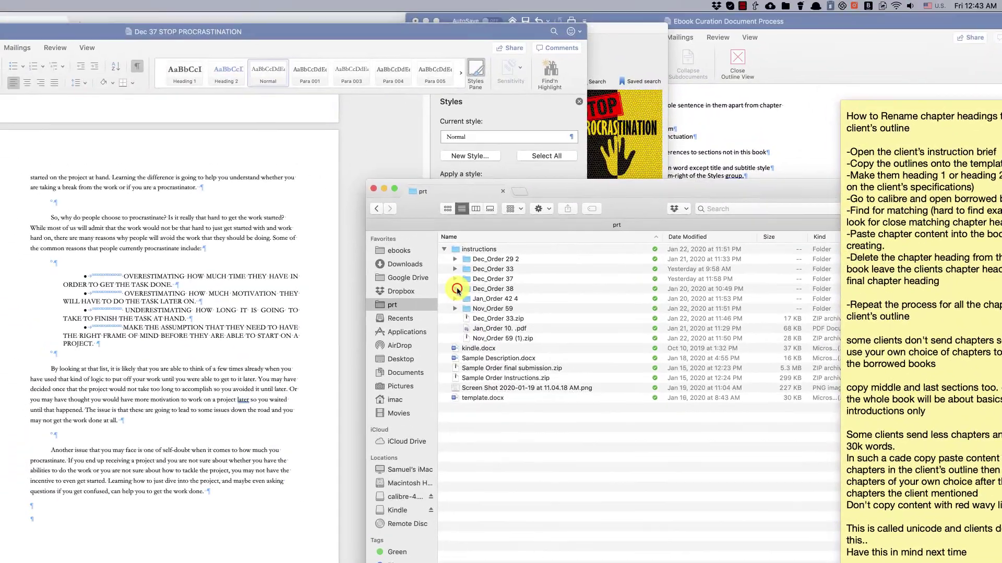
Open the Bref I Stop Procrastination brief from the Dec_Order 37 folder and look through its requirements
click(345, 102)
click(345, 101)
click(455, 280)
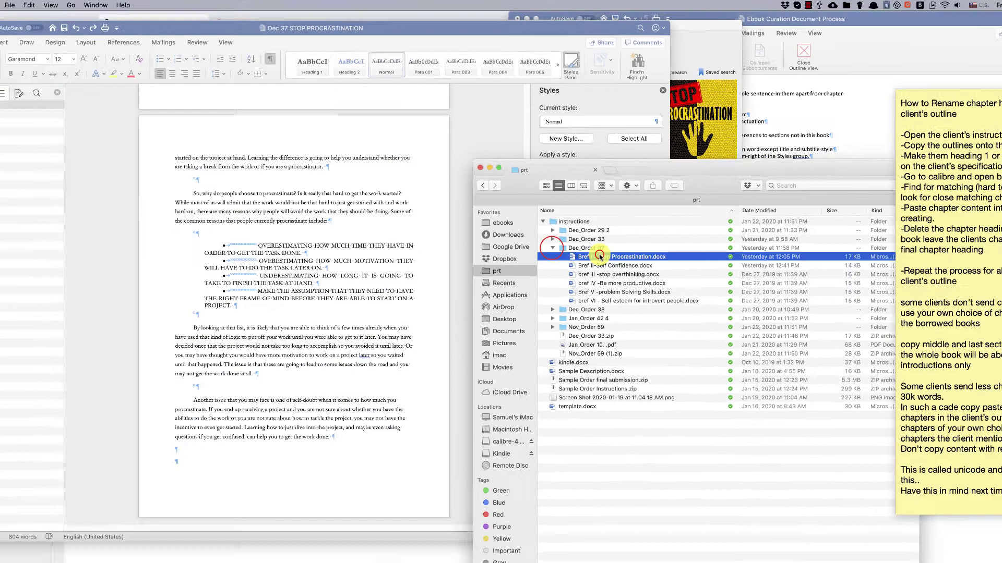
double_click(507, 286)
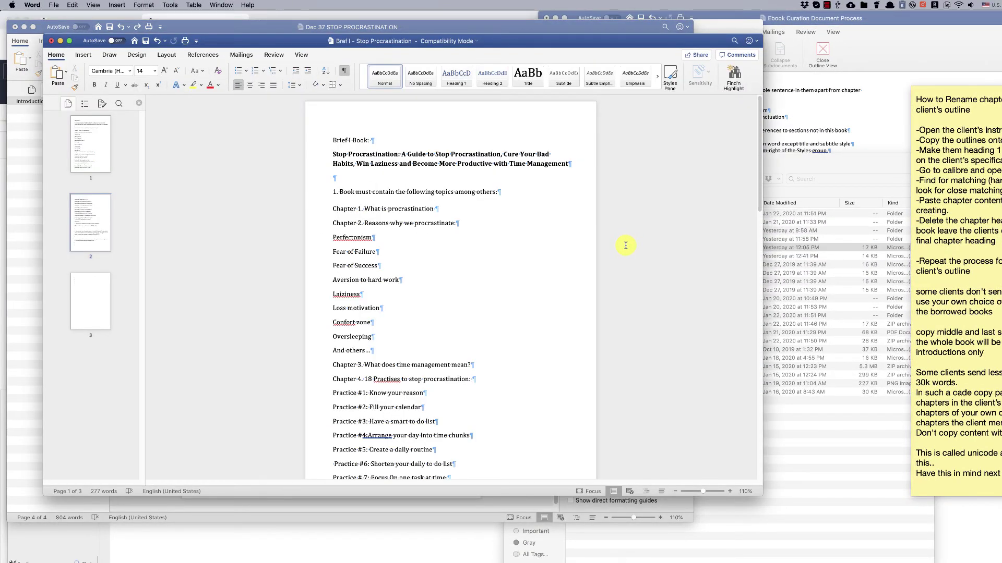
scroll(381, 238, down, 15)
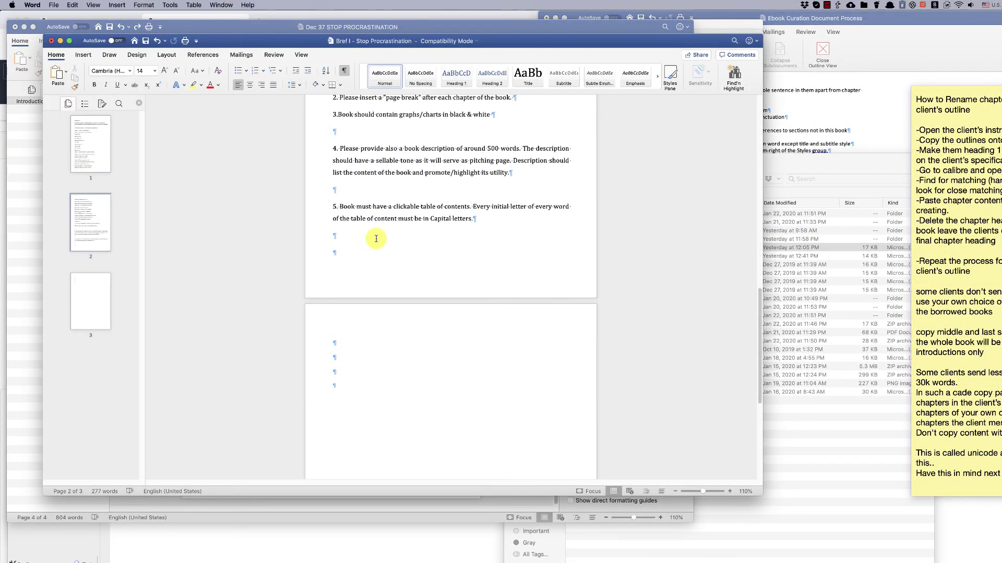
scroll(377, 239, up, 13)
scroll(375, 239, up, 4)
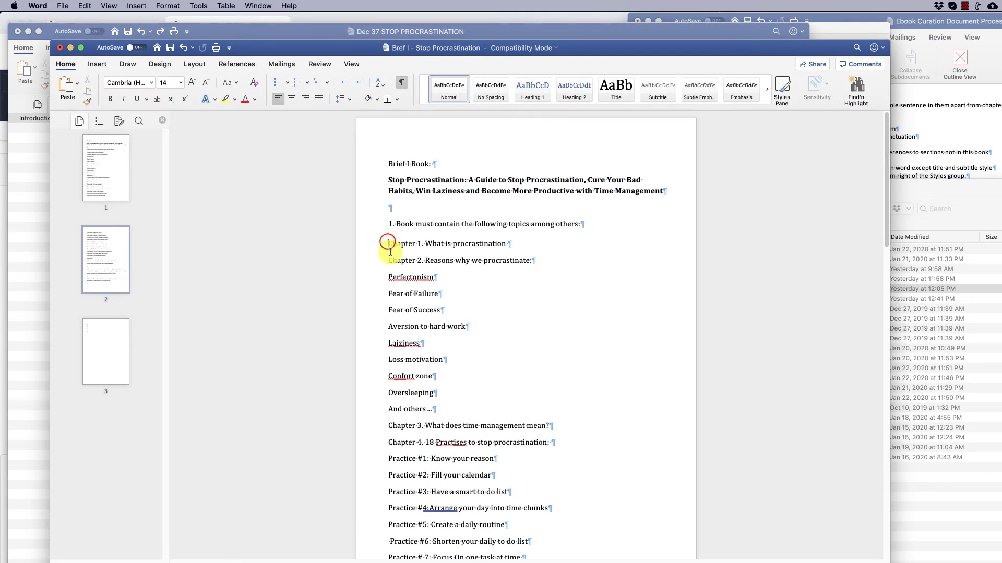
Copy the brief's outline from Chapter 1 through Conclusion and paste it at the end of the Dec 37 STOP PROCRASTINATION document
drag(388, 243, 439, 352)
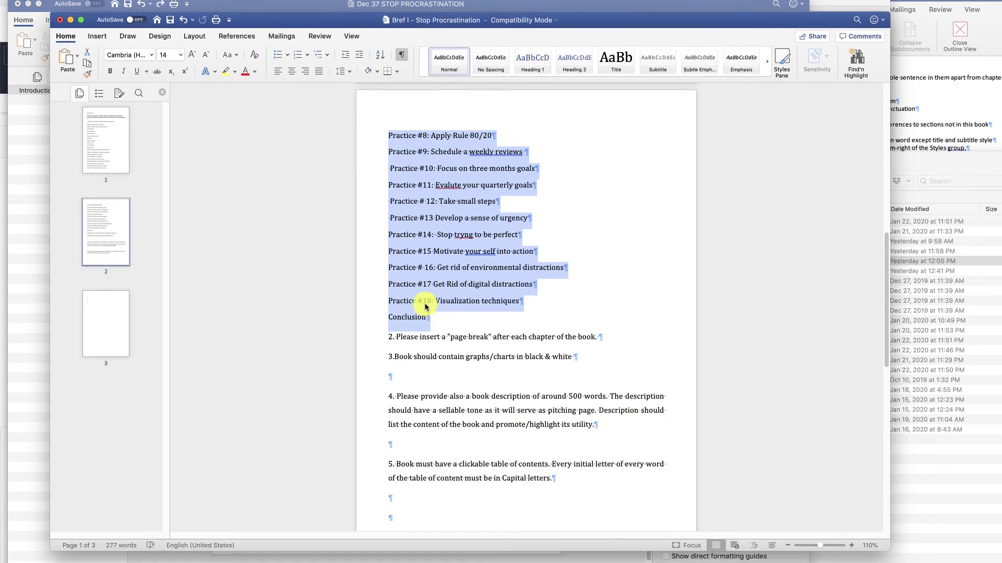
right_click(427, 331)
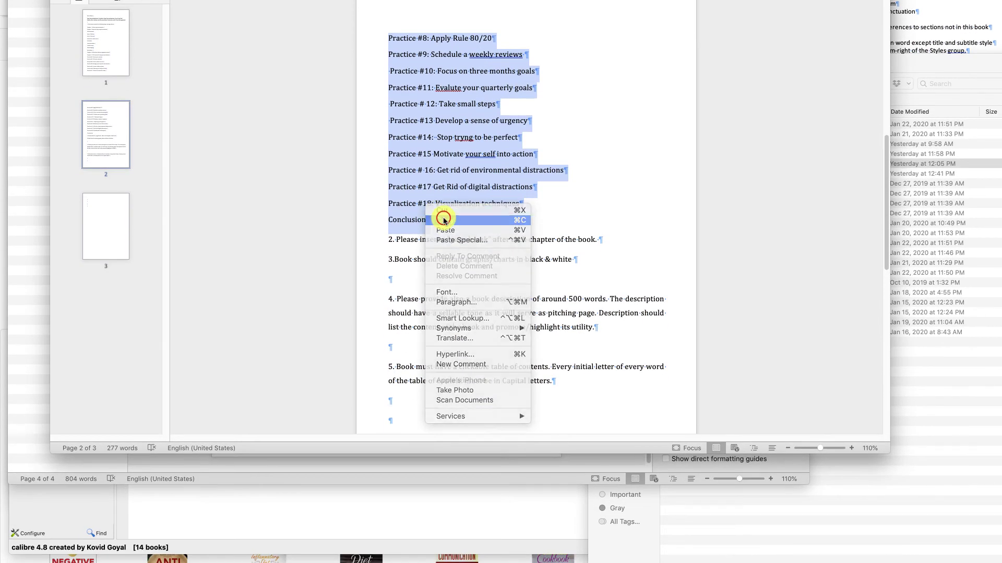
click(443, 220)
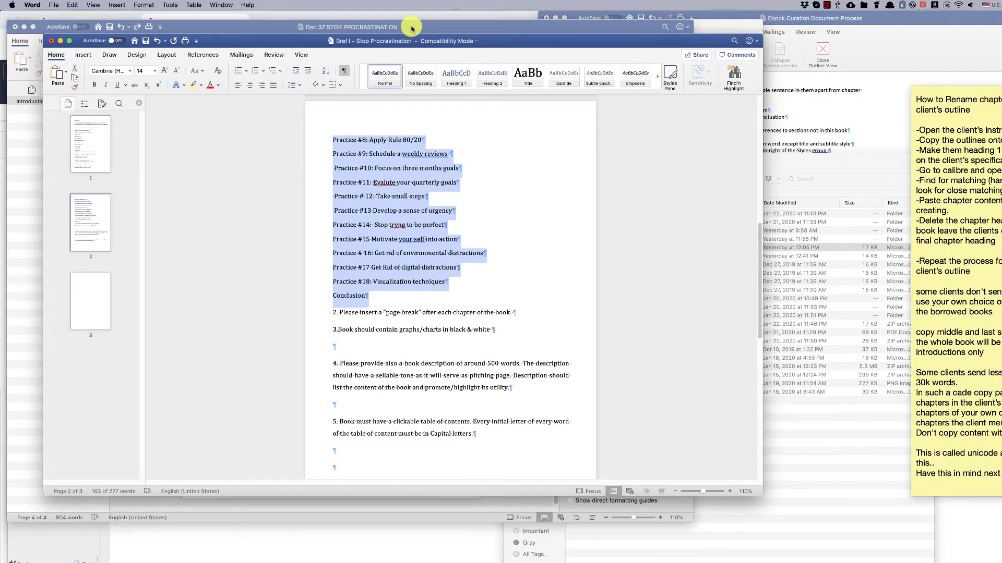
click(411, 28)
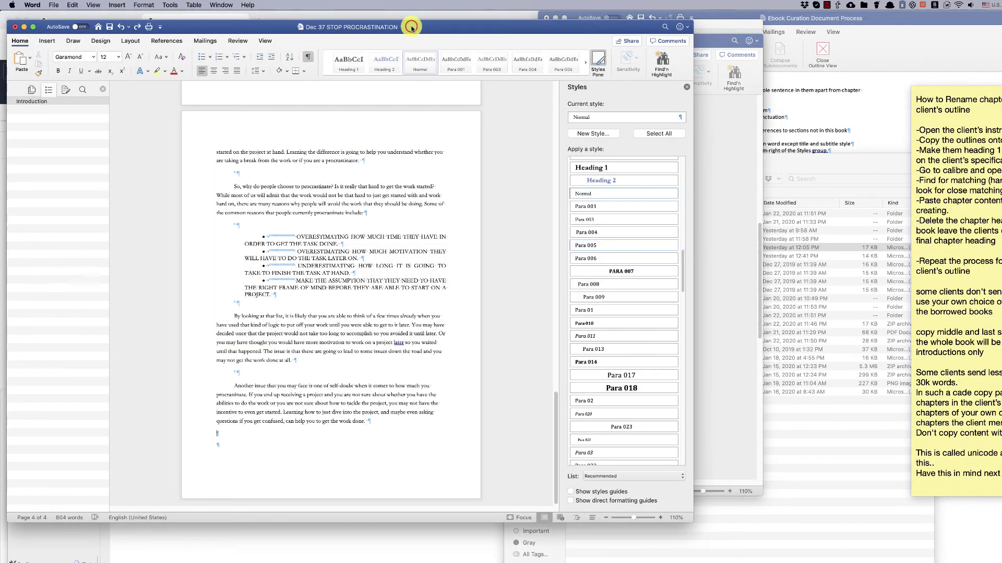
right_click(248, 434)
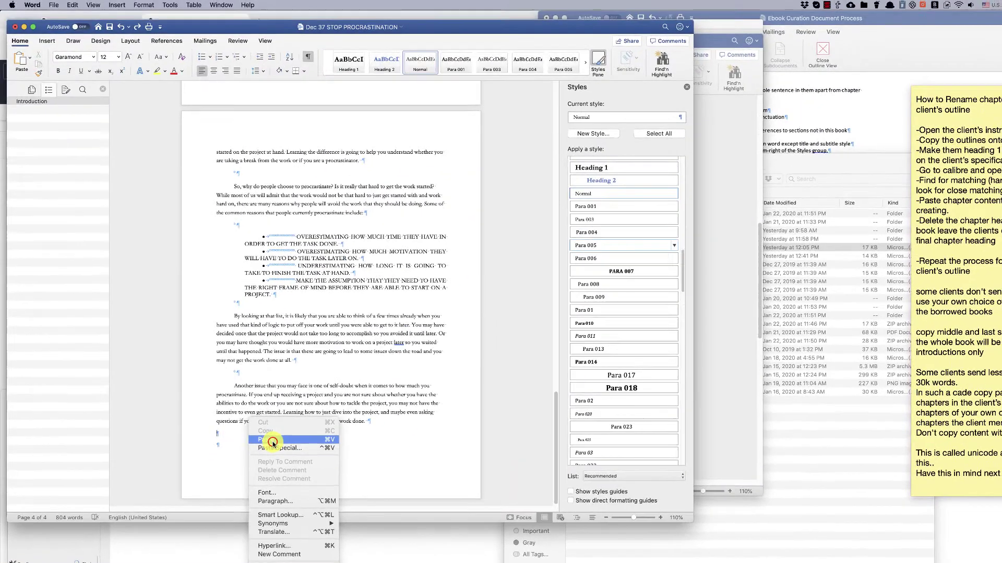
click(318, 328)
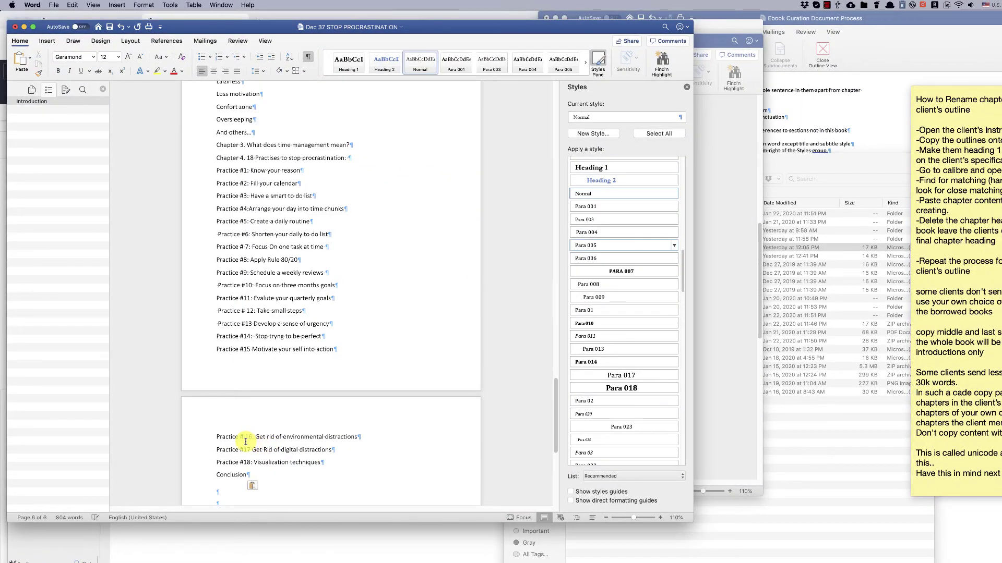
Apply the Heading 1 style to the pasted Chapter 1 and Chapter 2 title lines
scroll(245, 442, up, 10)
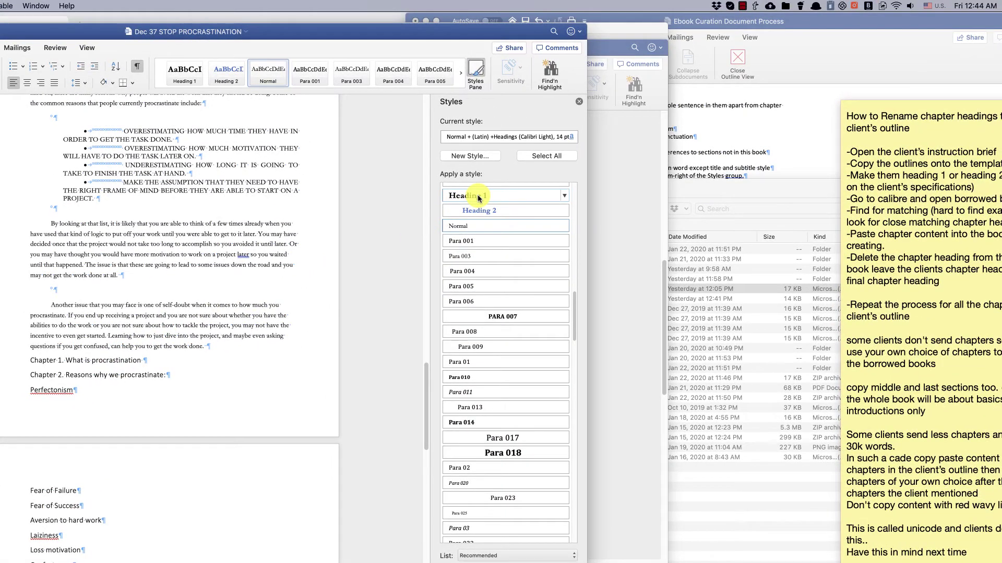
click(702, 133)
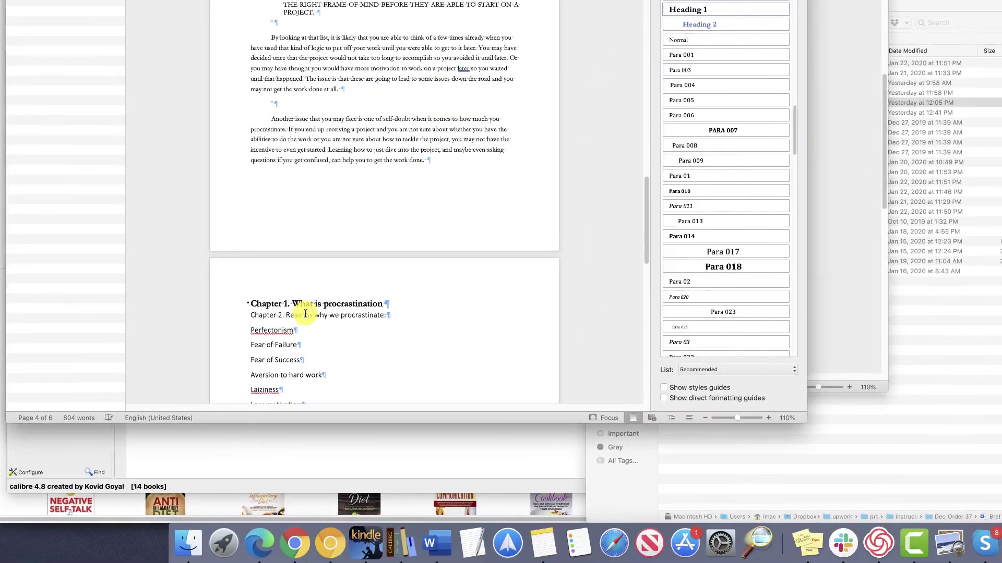
click(81, 501)
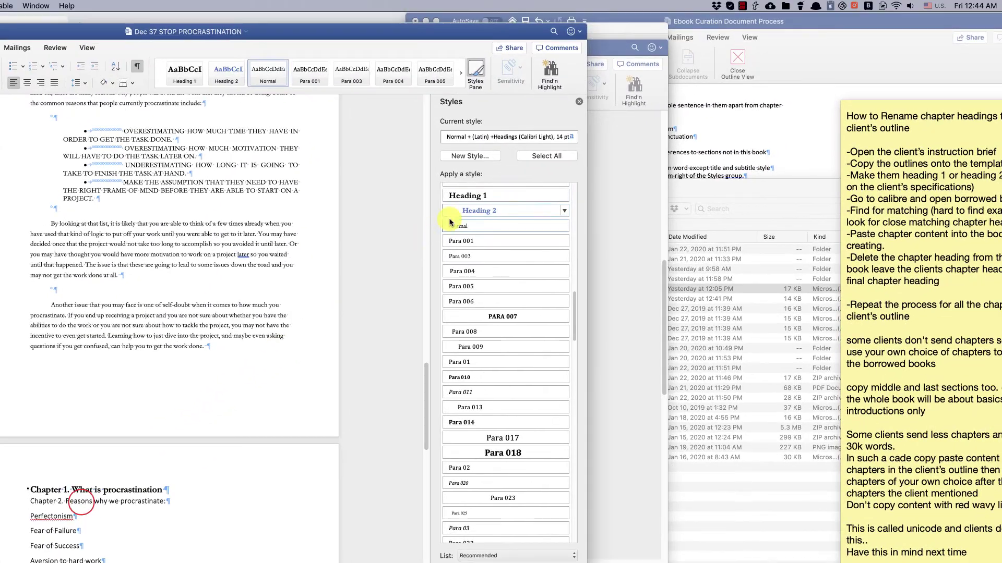
click(481, 196)
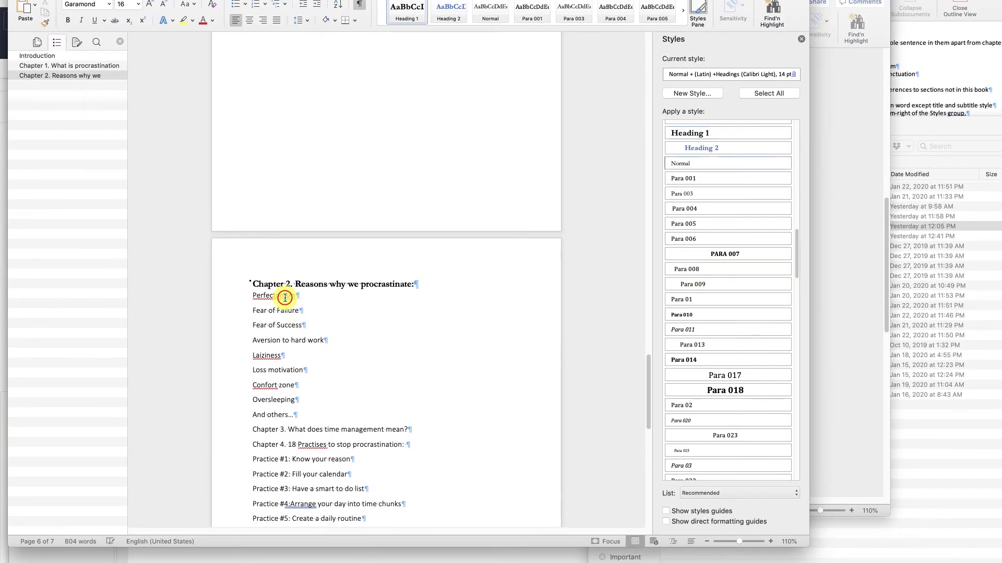
Apply Heading 2 to the Chapter 2 subtopics from Perfectonism through Oversleeping, and delete the "And others..." line
click(285, 297)
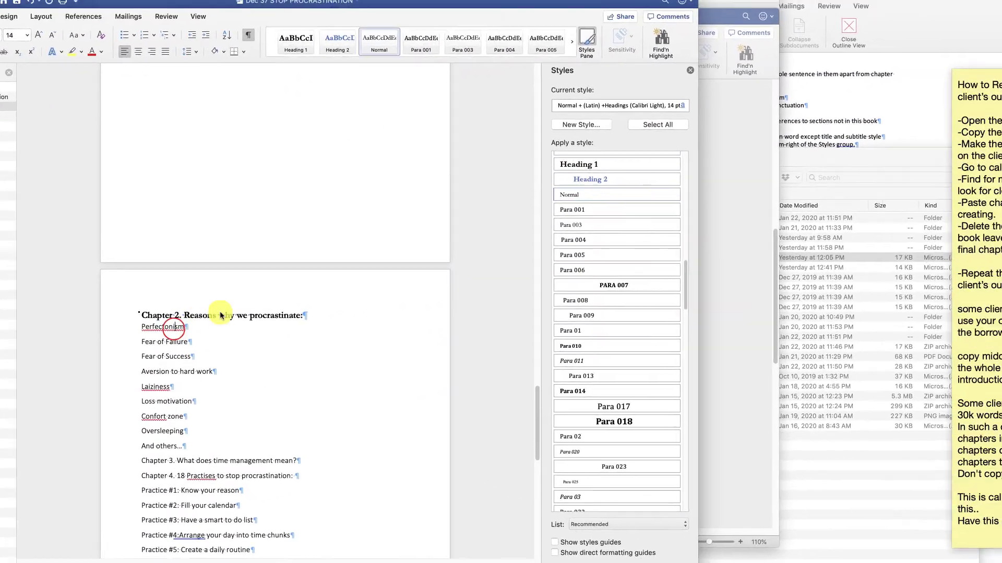
click(702, 148)
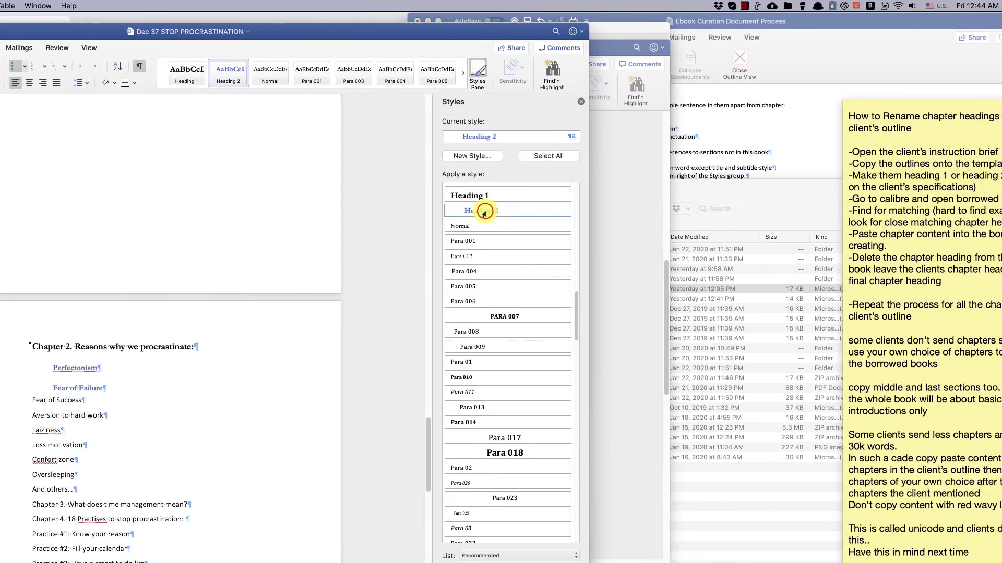
click(701, 211)
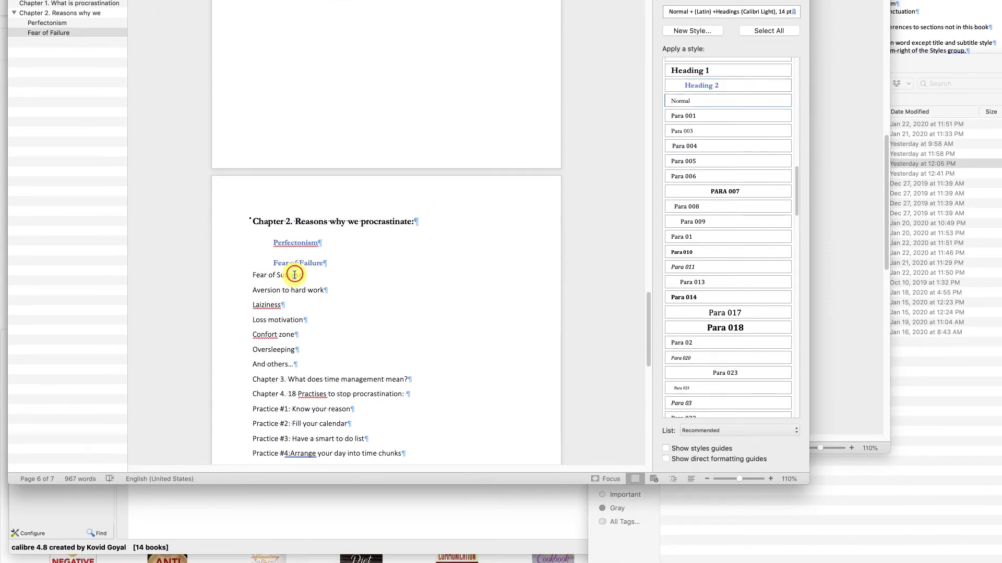
click(294, 275)
key(super+alt+2)
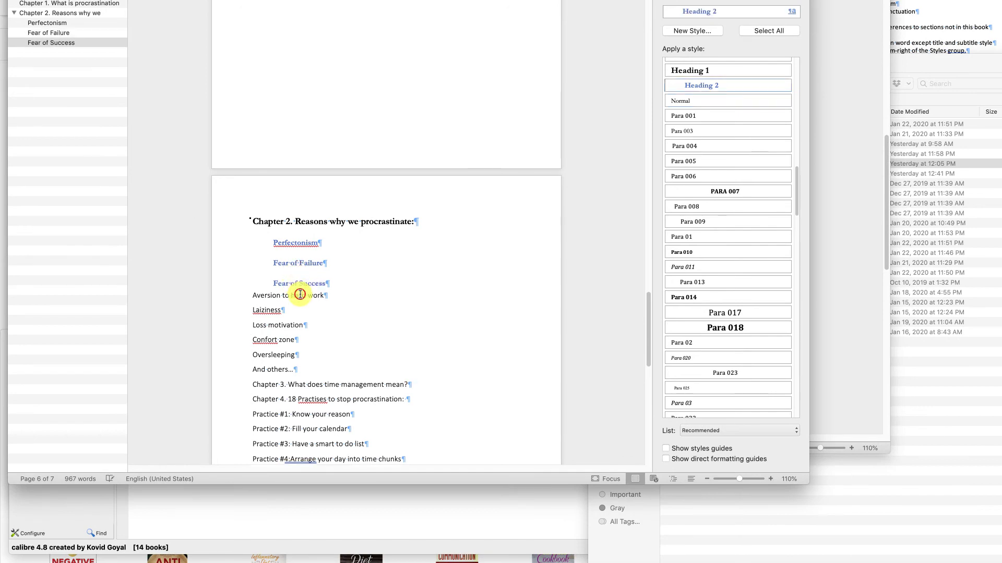
click(300, 294)
key(super+alt+2)
click(266, 310)
key(super+alt+2)
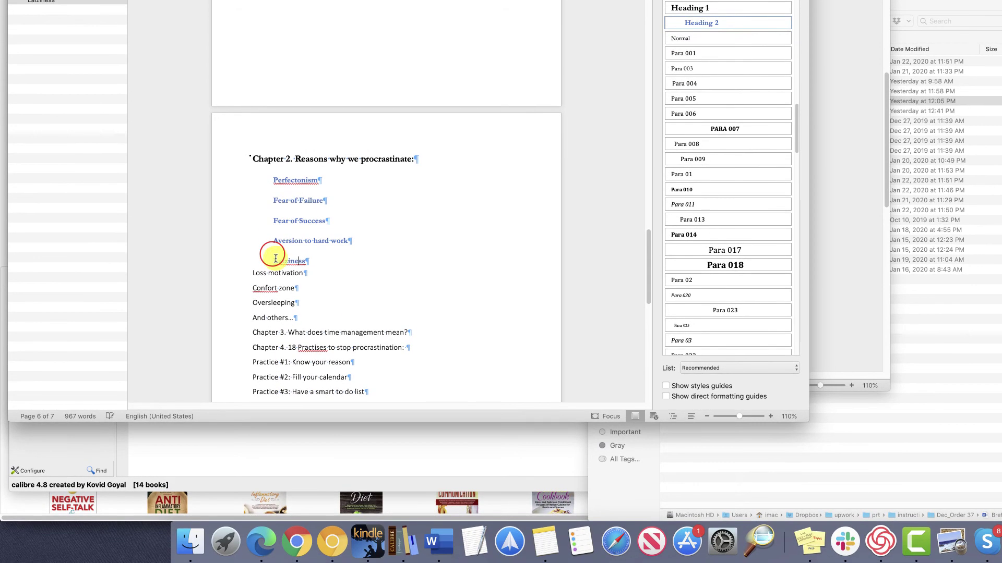
click(287, 273)
key(super+alt+2)
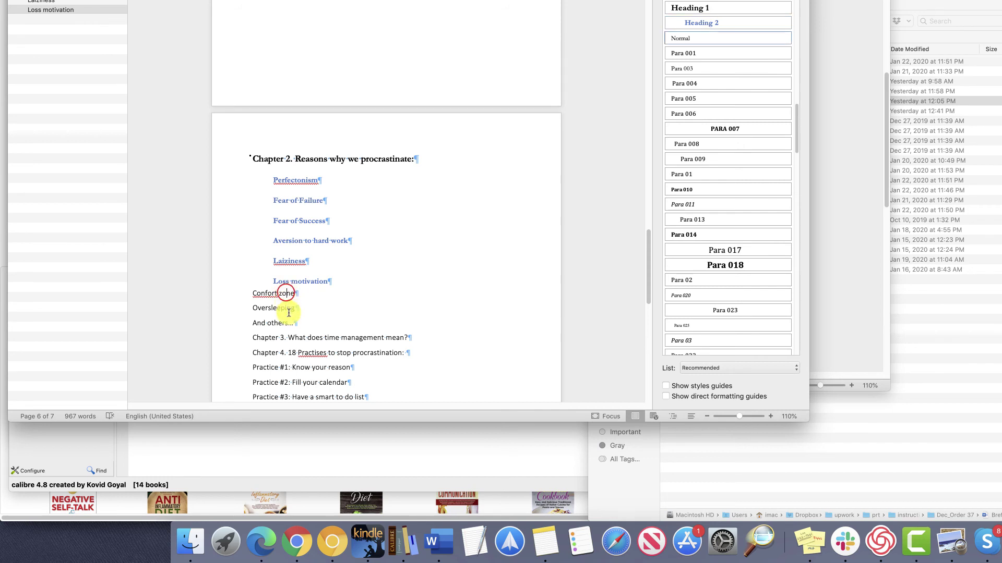
key(super+alt+2)
click(289, 315)
key(super+alt+2)
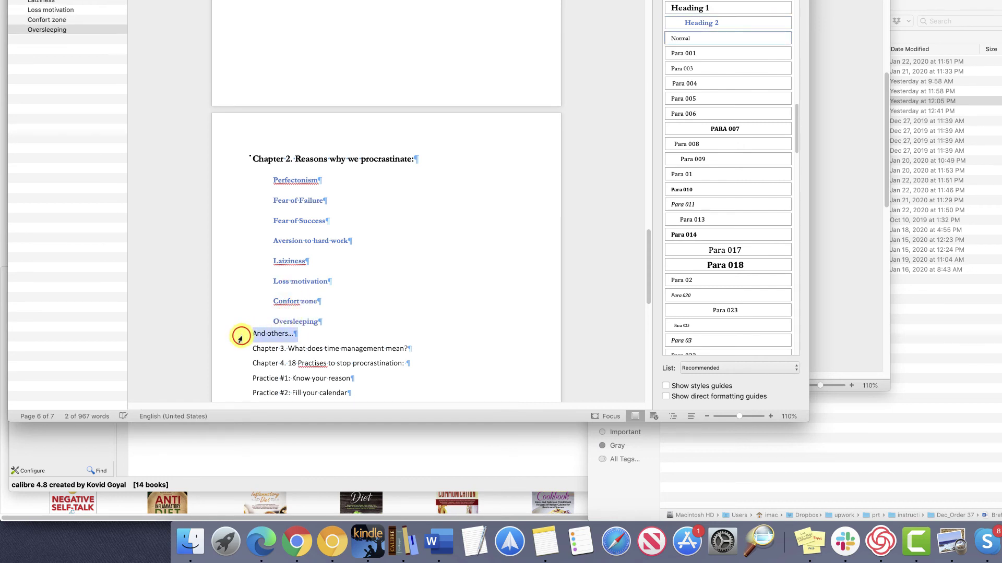
key(BackSpace)
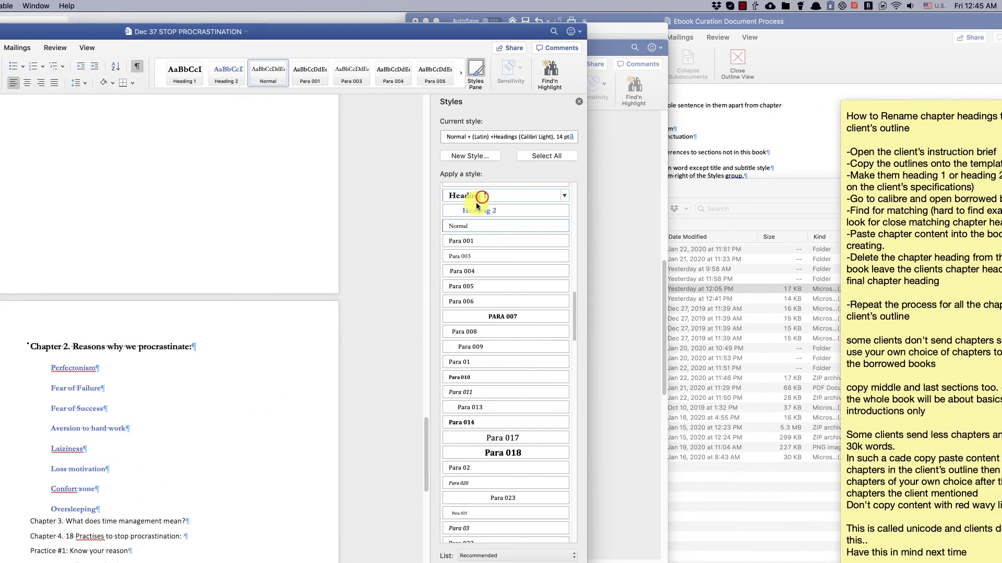
Apply the Heading 1 style to the Chapter 3, Chapter 4 and Conclusion lines
click(476, 203)
scroll(197, 492, down, 10)
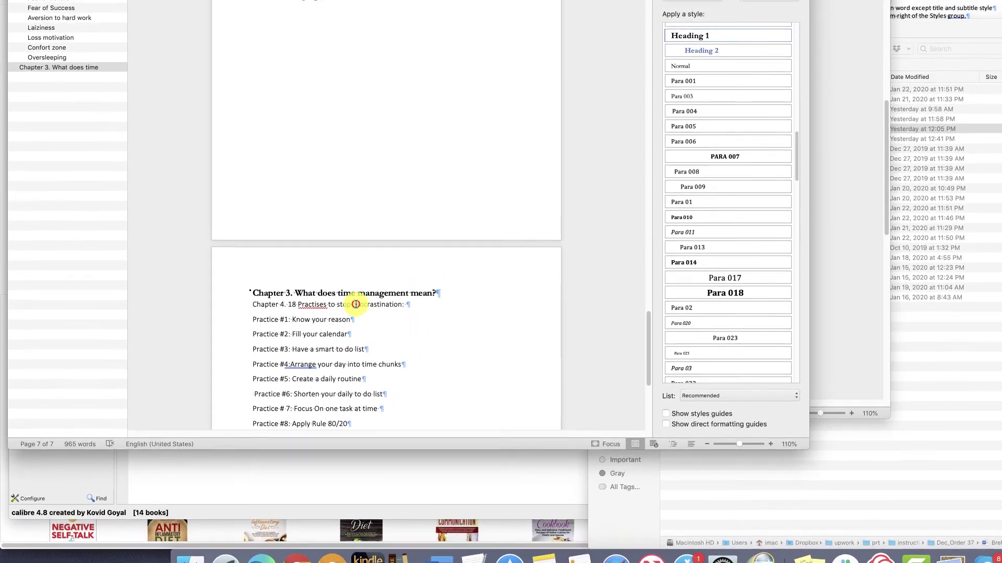
click(348, 277)
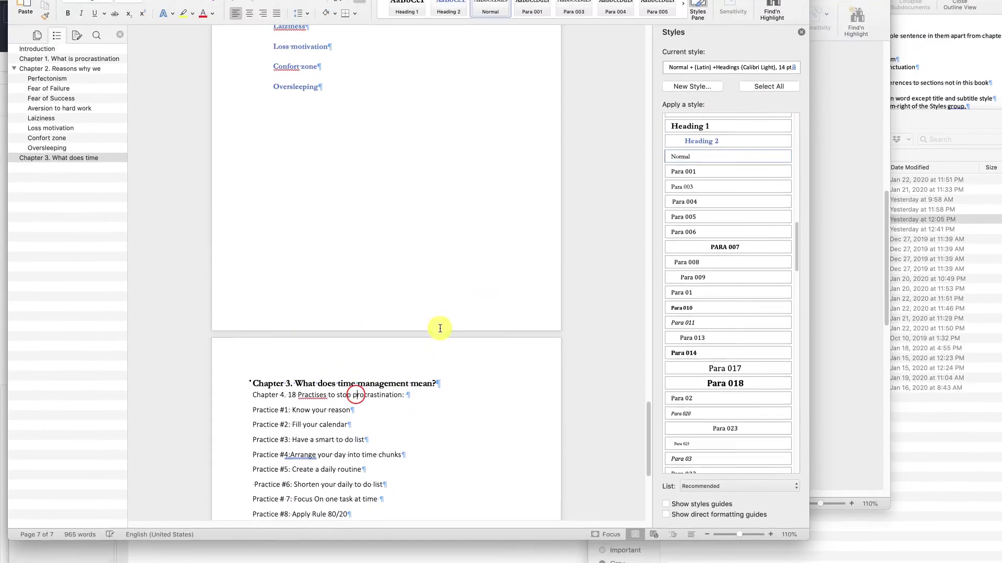
click(699, 8)
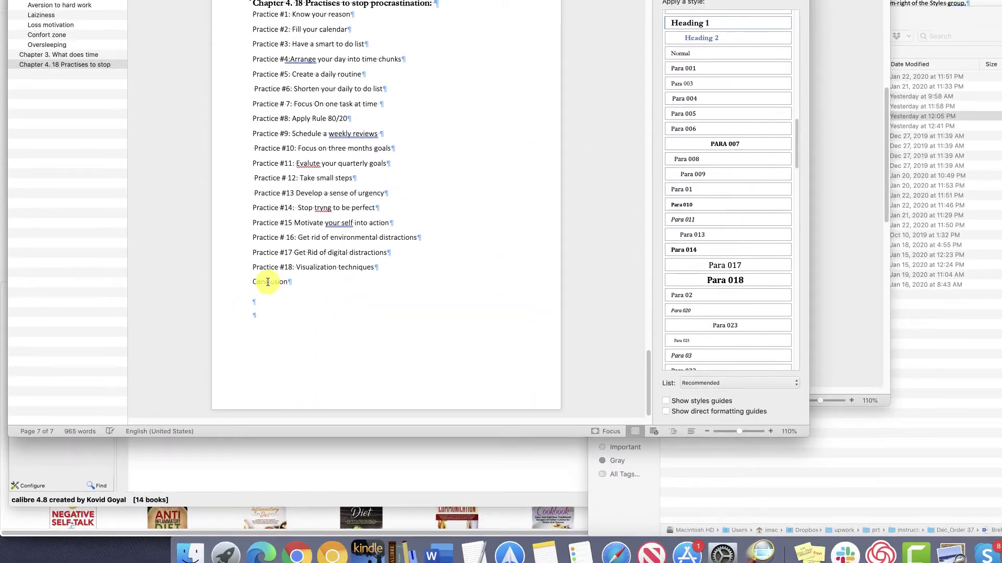
click(267, 282)
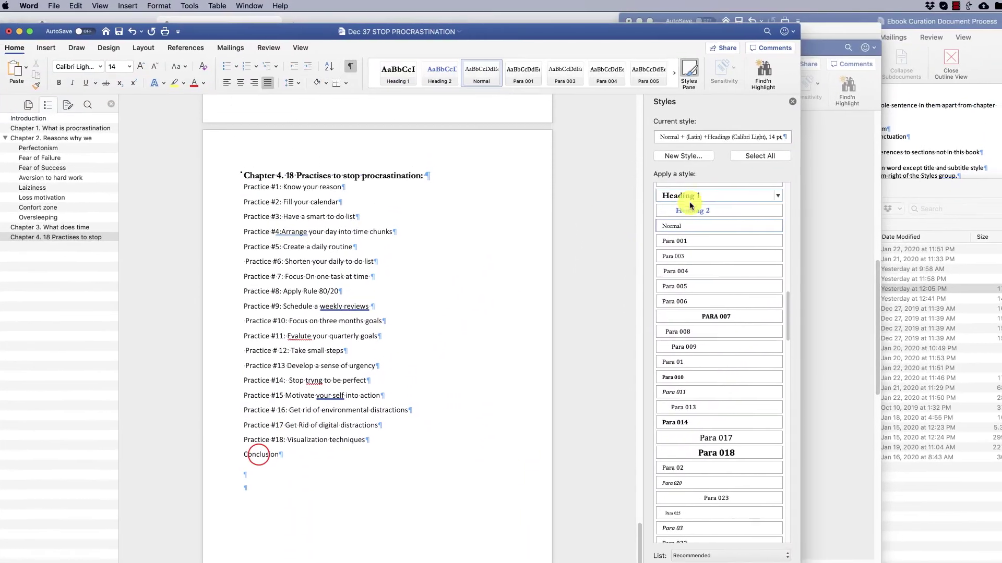
click(712, 22)
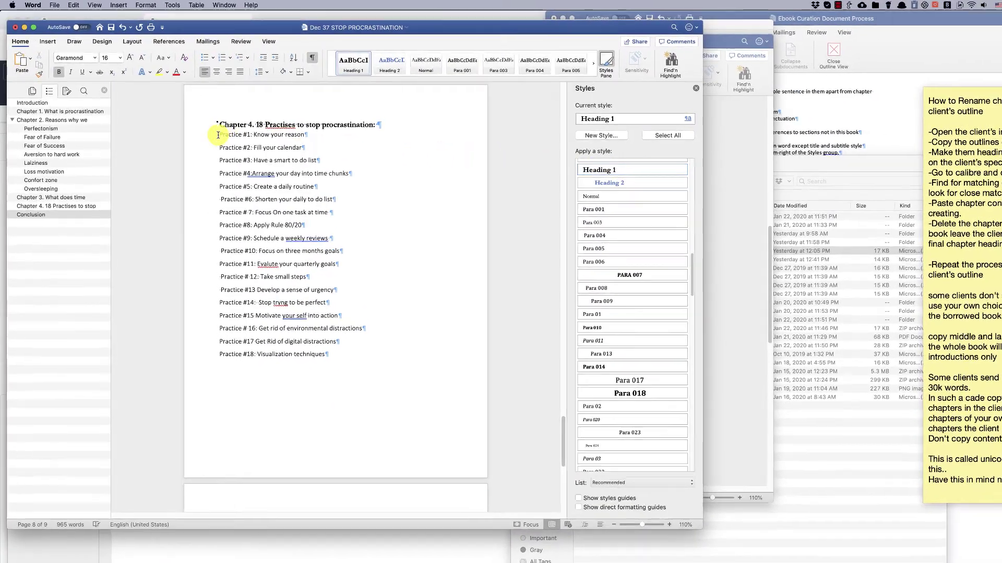
Apply Heading 2 to the Practice #1 through Practice #18 lines and place the cursor at the Chapter 1 heading
drag(217, 132, 313, 350)
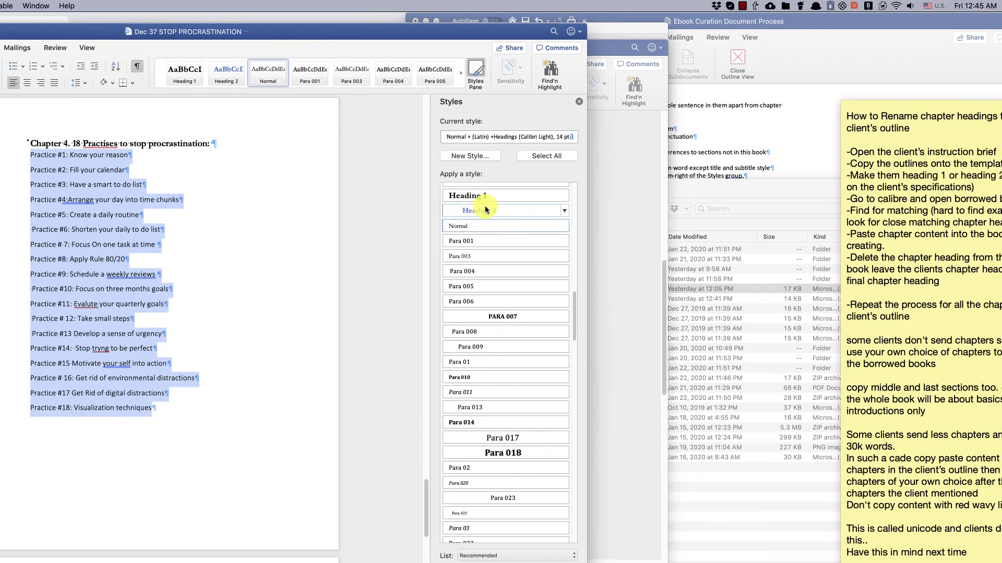
click(610, 209)
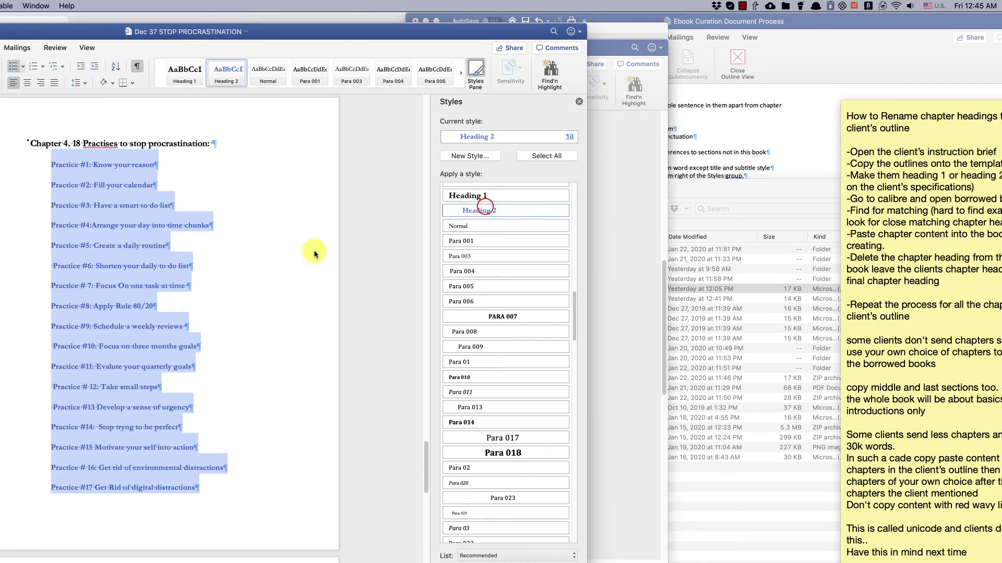
scroll(145, 299, up, 10)
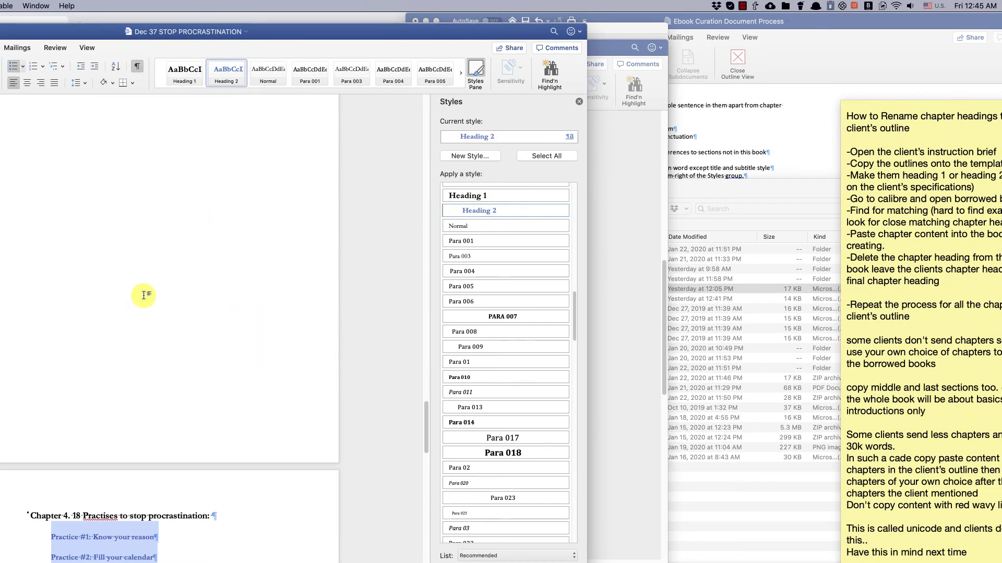
scroll(145, 296, up, 15)
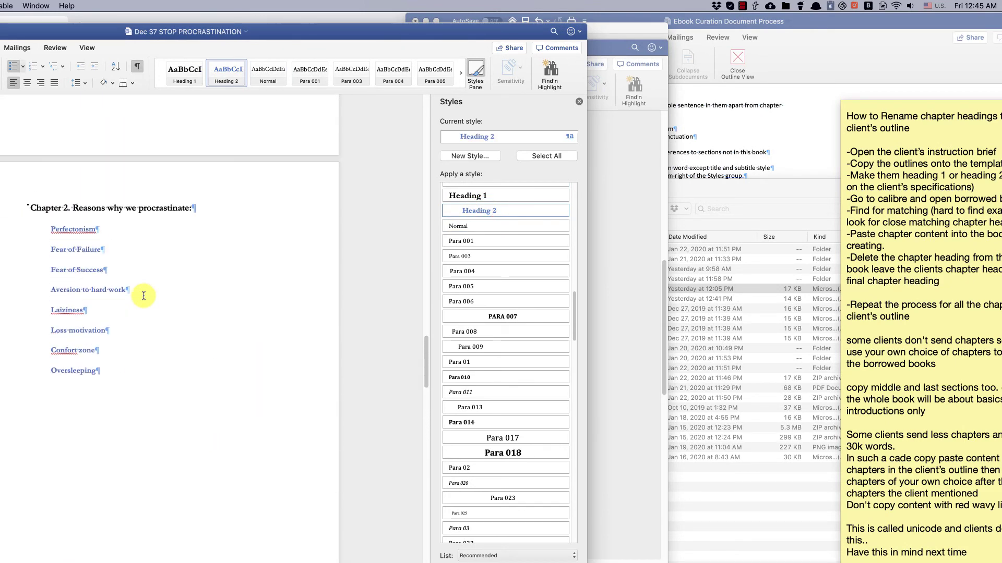
scroll(144, 296, up, 5)
click(120, 360)
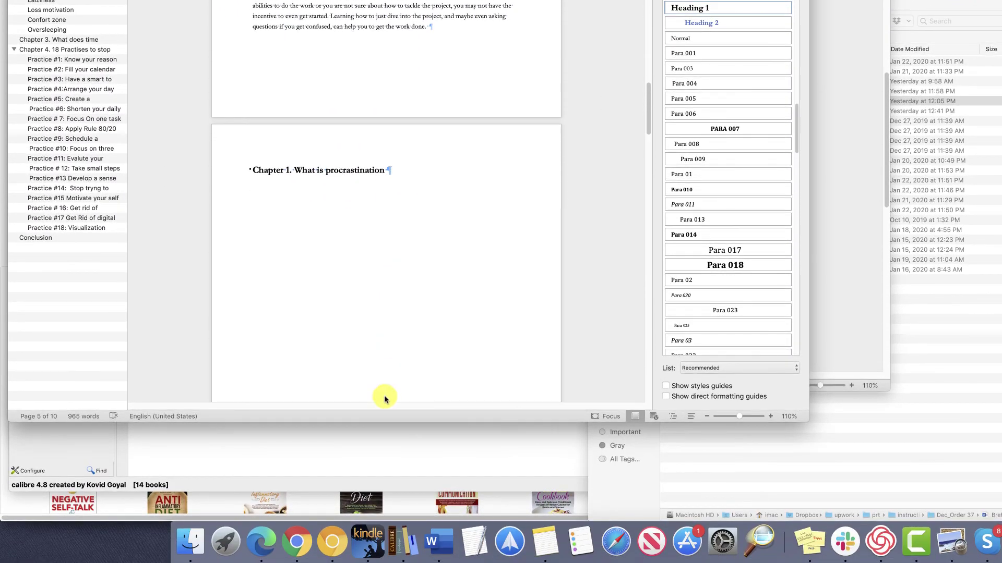
Switch to calibre and open the DOCX format of the book "Procrastination: Stop Procrastinating and Take Your Life Back Right Now!"
click(380, 447)
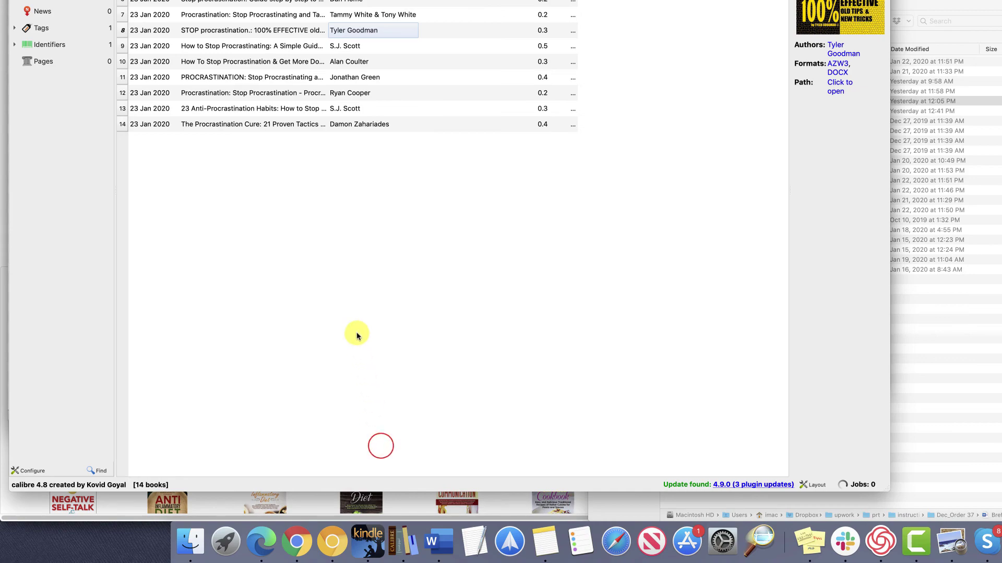
click(285, 17)
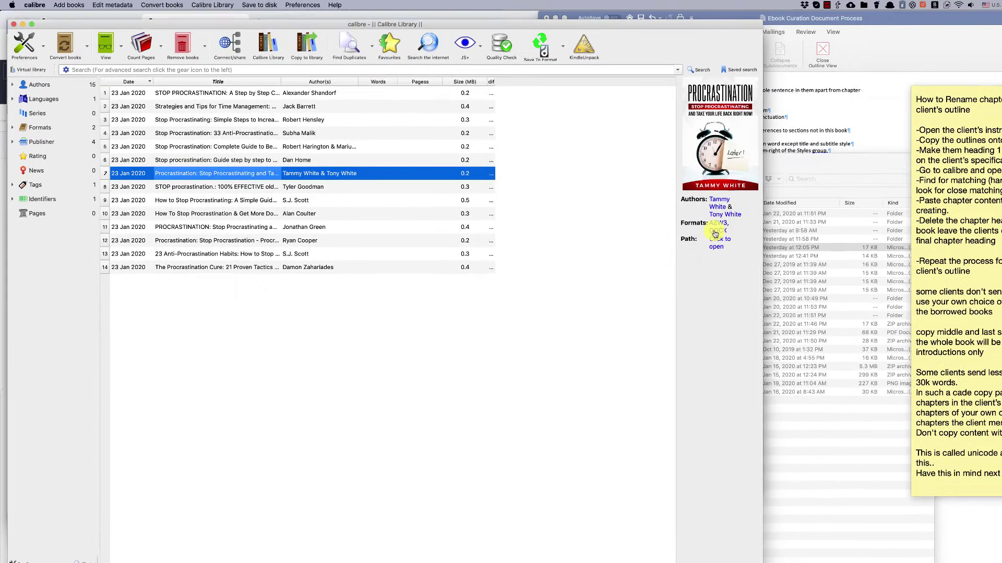
click(837, 269)
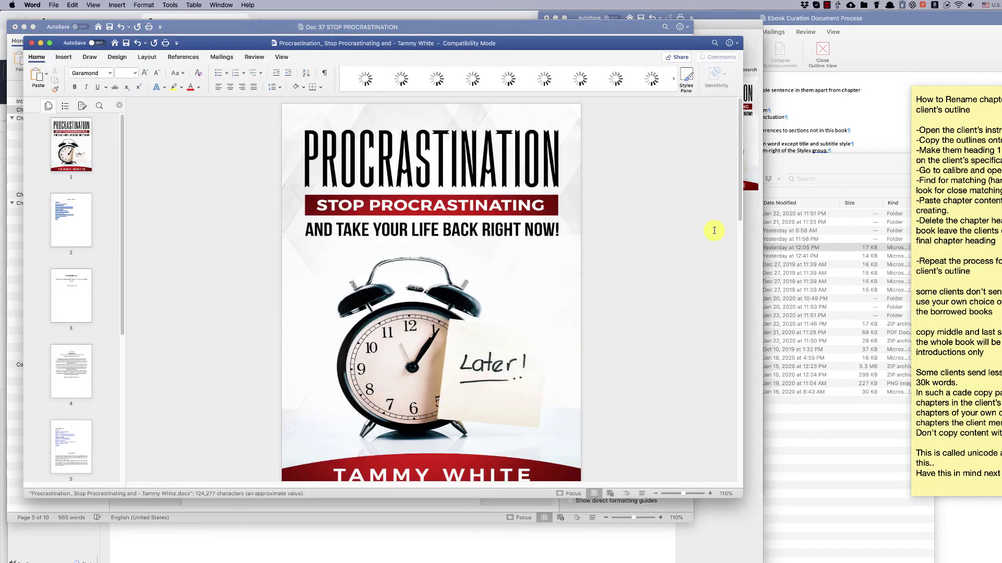
Examine the borrowed book's chapter headings and its Chapter 1 for content matching the outline, and close the document
click(66, 108)
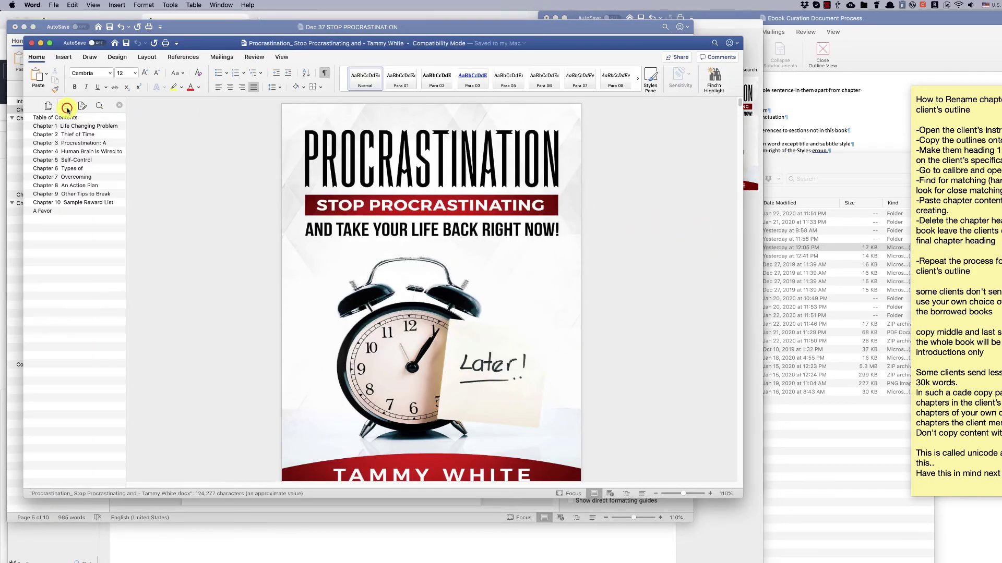
click(68, 126)
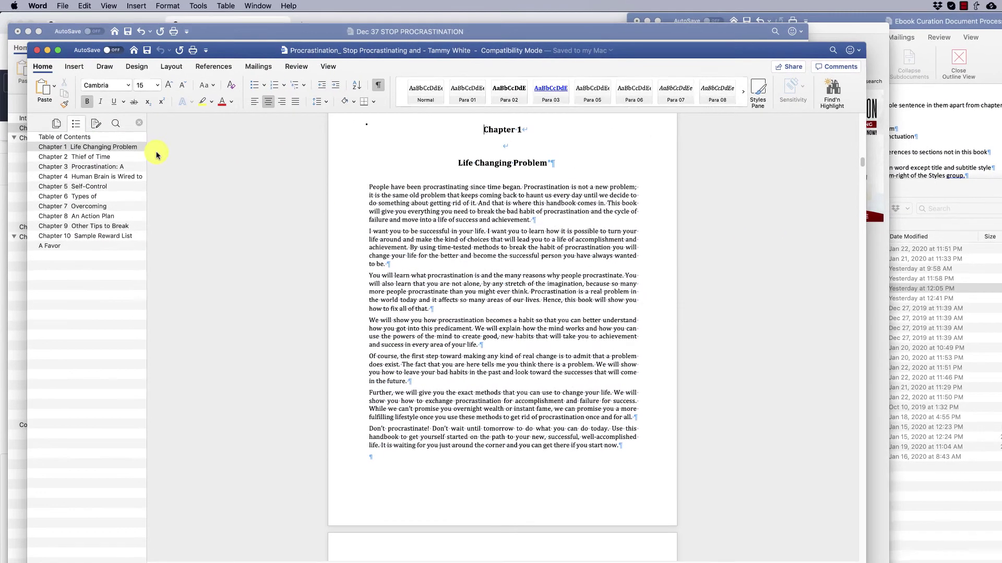
drag(147, 172, 286, 183)
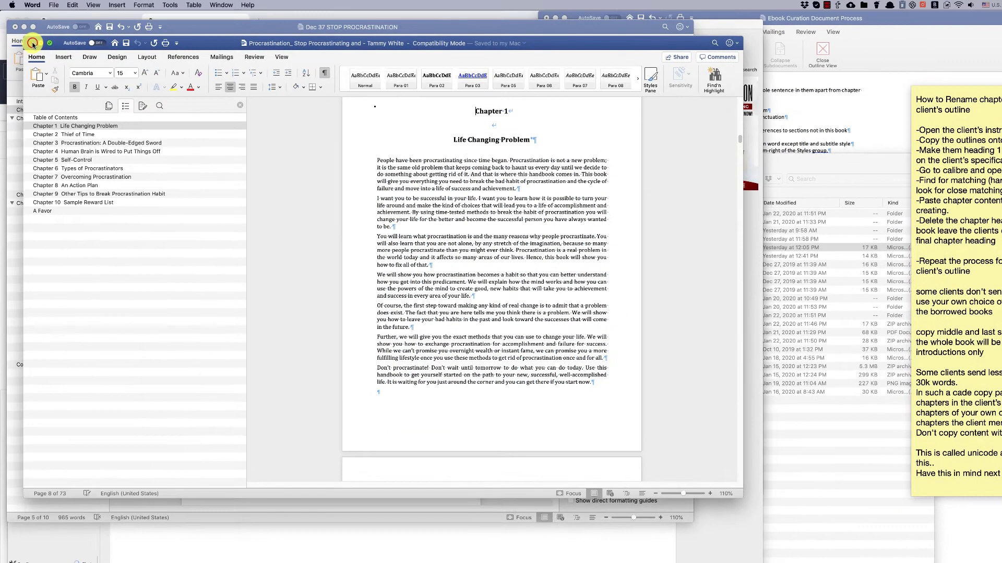
click(38, 52)
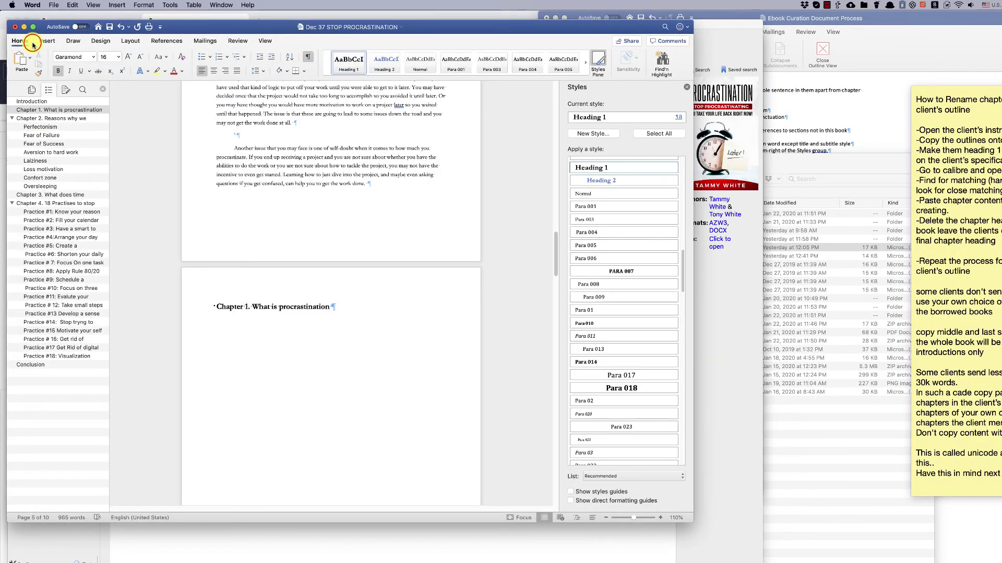
Switch to calibre and open the DOCX format of the book "Stop procrastination: Guide step by step to change your habits and stop procrastinating"
click(722, 293)
click(182, 161)
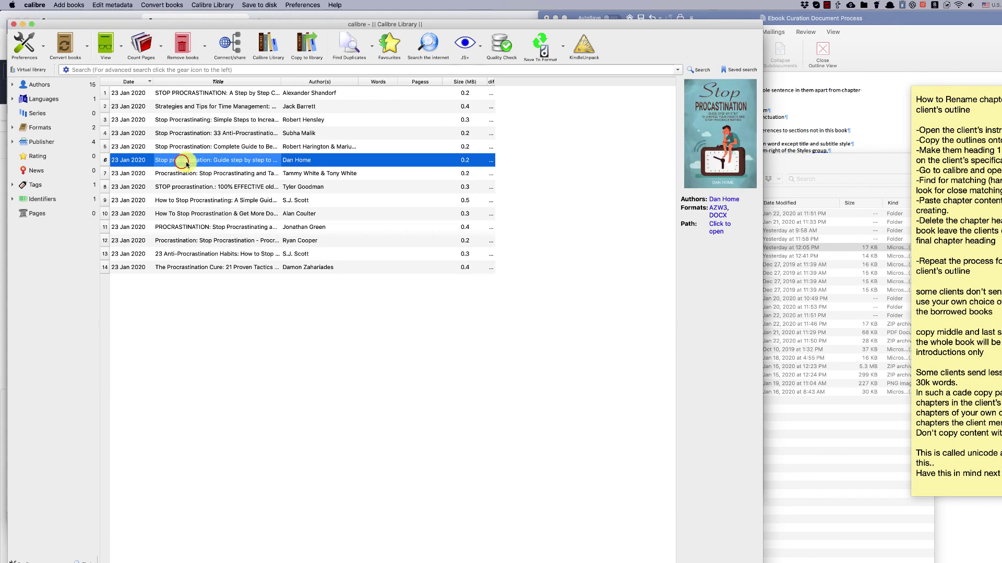
click(718, 215)
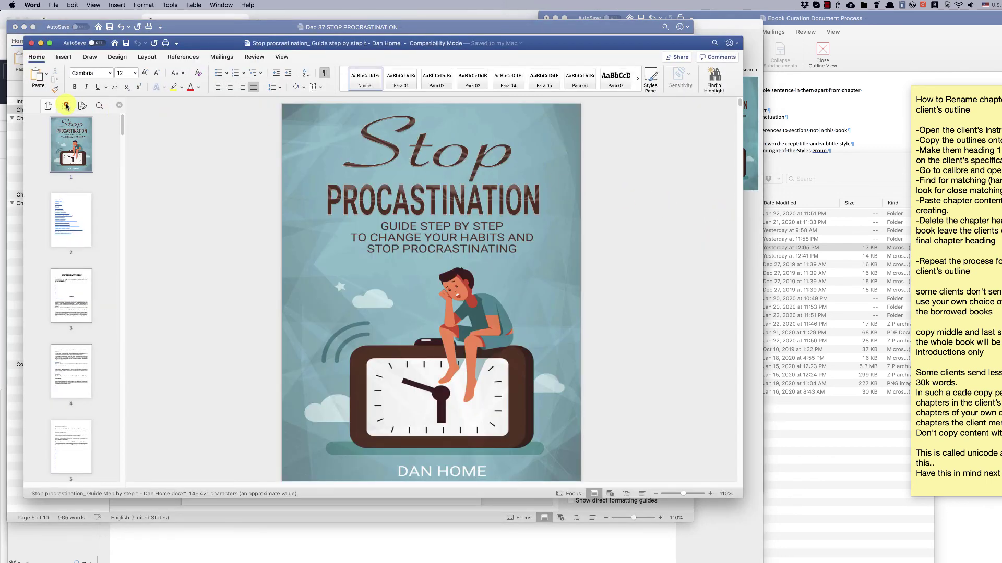
Display the borrowed book's heading outline, find the "What is Procrastination?" section title and apply Heading 1 to it
click(66, 106)
scroll(306, 214, down, 15)
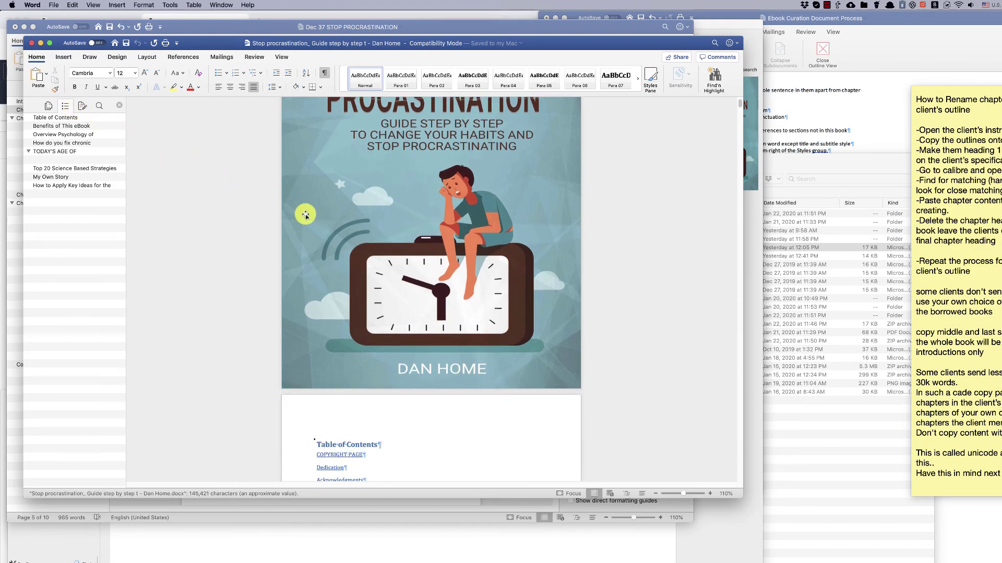
scroll(306, 214, down, 4)
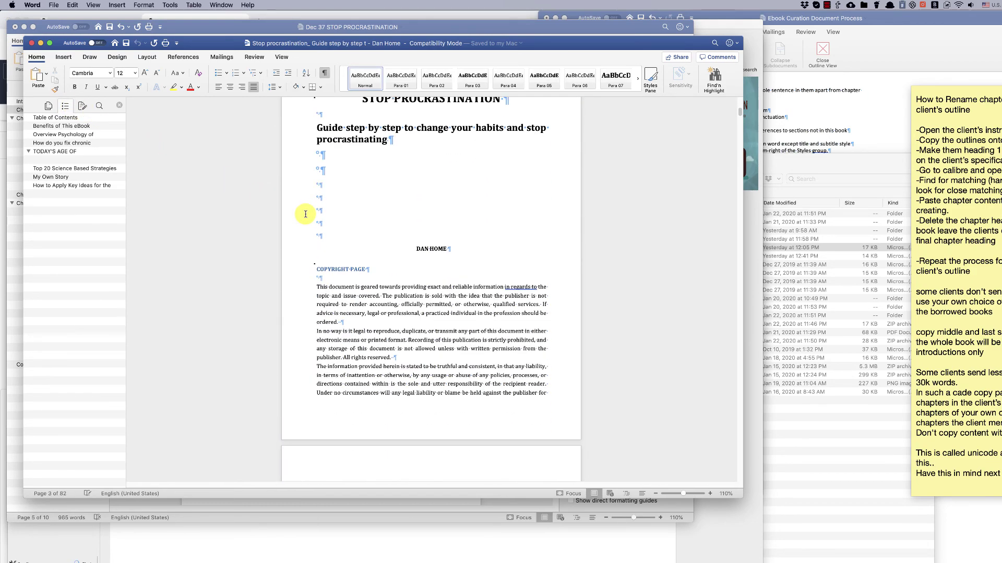
scroll(306, 214, down, 20)
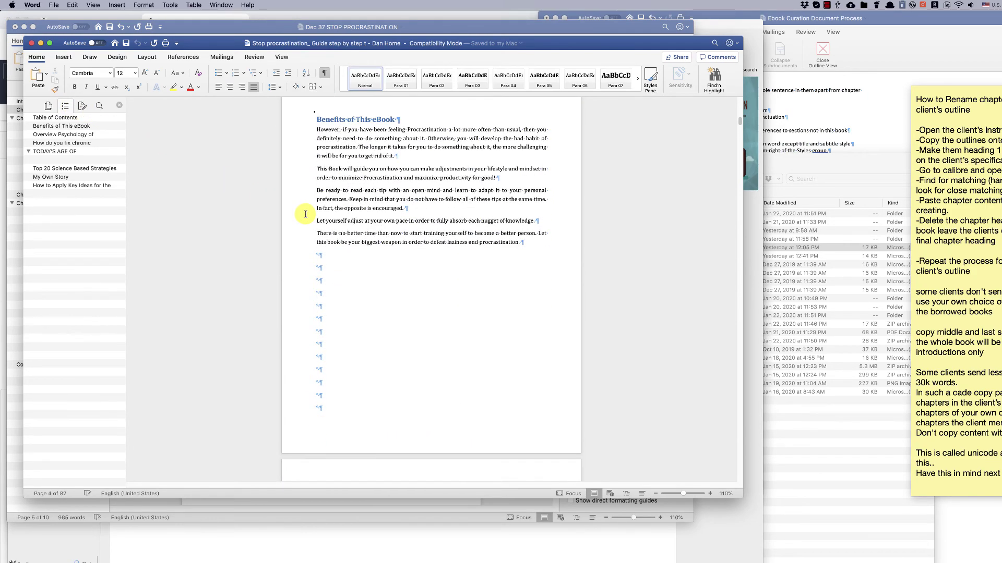
scroll(306, 214, down, 6)
scroll(320, 219, up, 2)
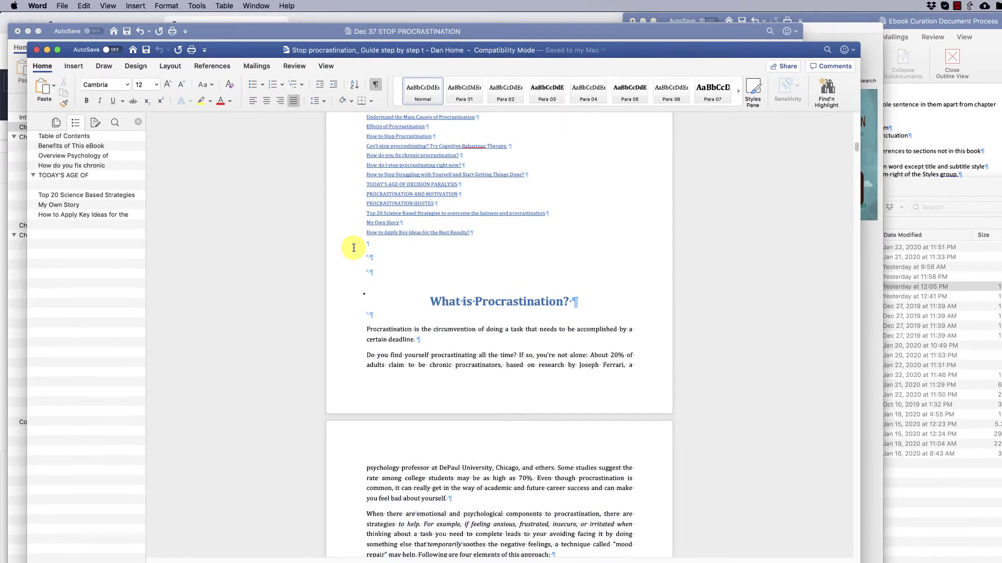
click(457, 303)
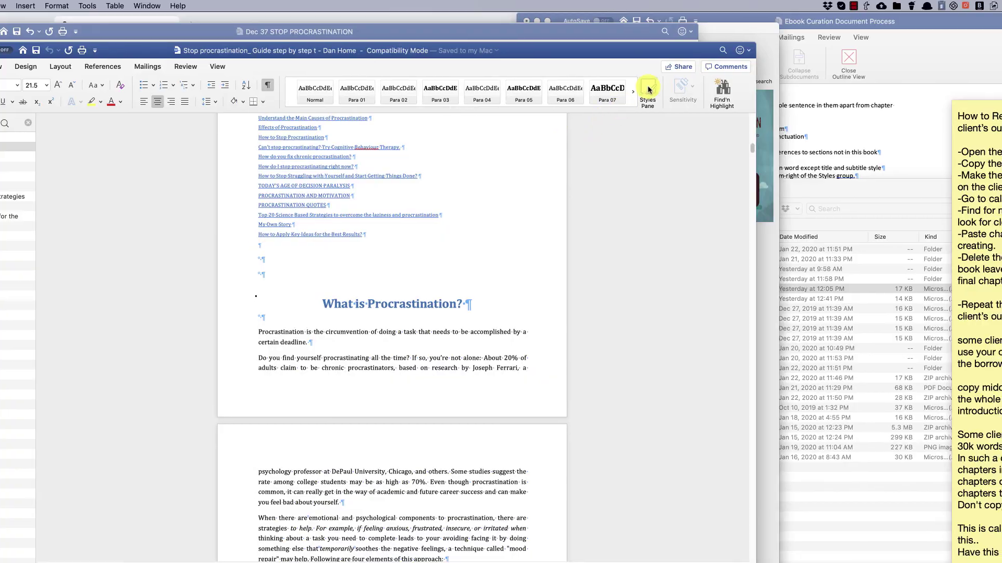
click(647, 93)
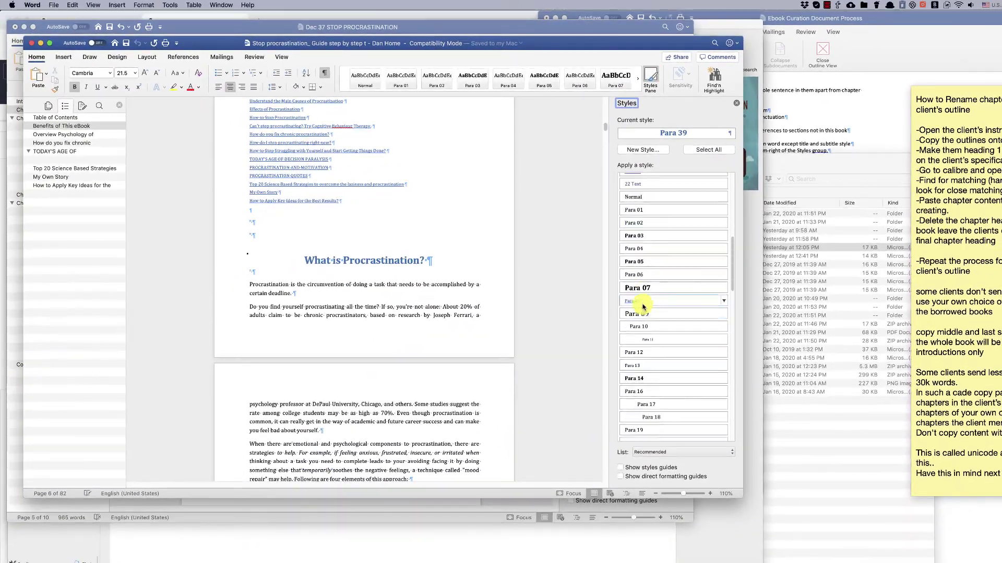
scroll(643, 306, down, 10)
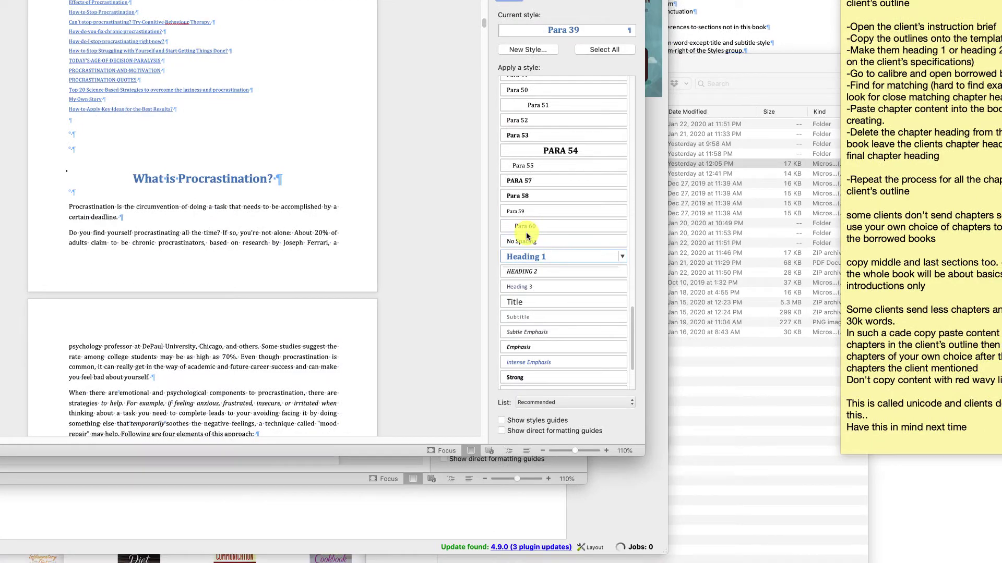
click(527, 260)
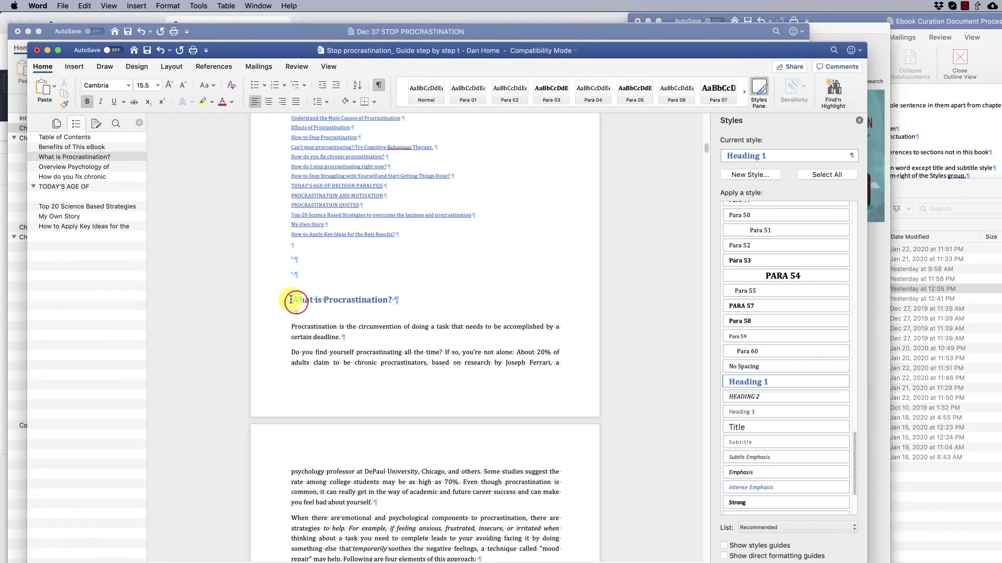
Select the "What is Procrastination?" section up to the blank lines before "Case Study of Procrastination", check its word count and copy it
mouse_move(339, 352)
mouse_down()
mouse_move(287, 296)
mouse_move(297, 393)
mouse_move(339, 463)
mouse_move(337, 478)
mouse_move(313, 384)
mouse_move(353, 469)
mouse_move(326, 319)
mouse_move(335, 362)
mouse_up()
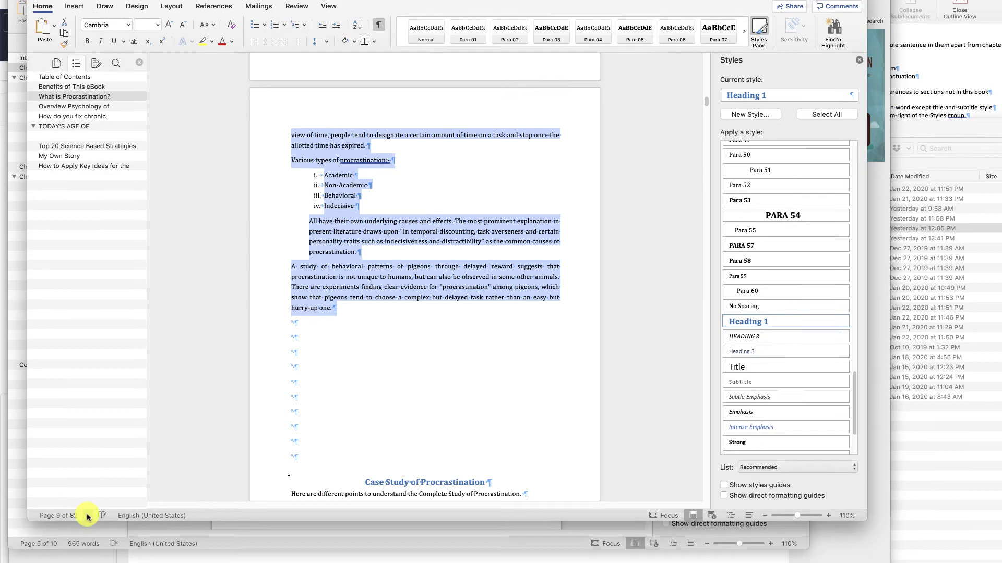
click(88, 514)
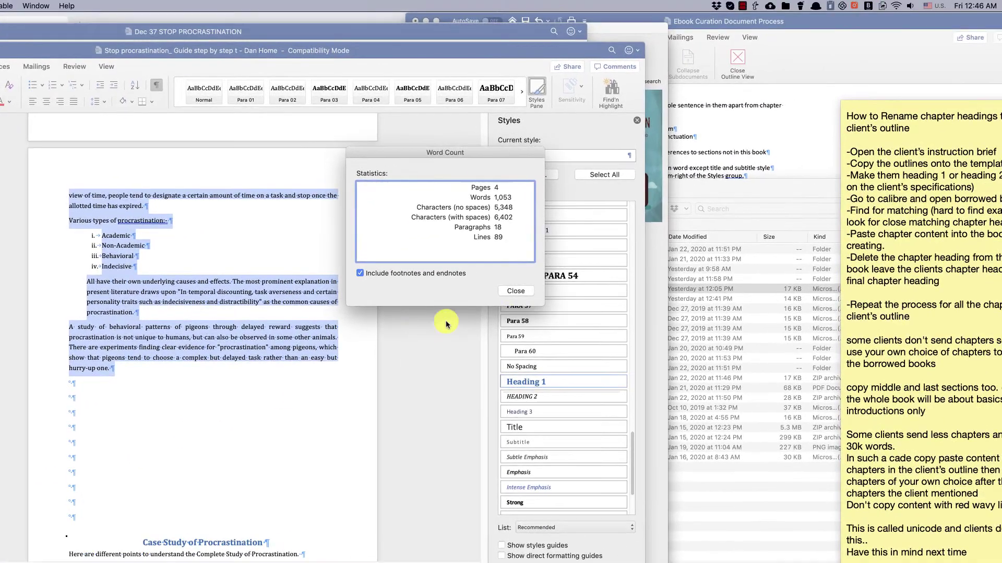
click(517, 293)
right_click(146, 291)
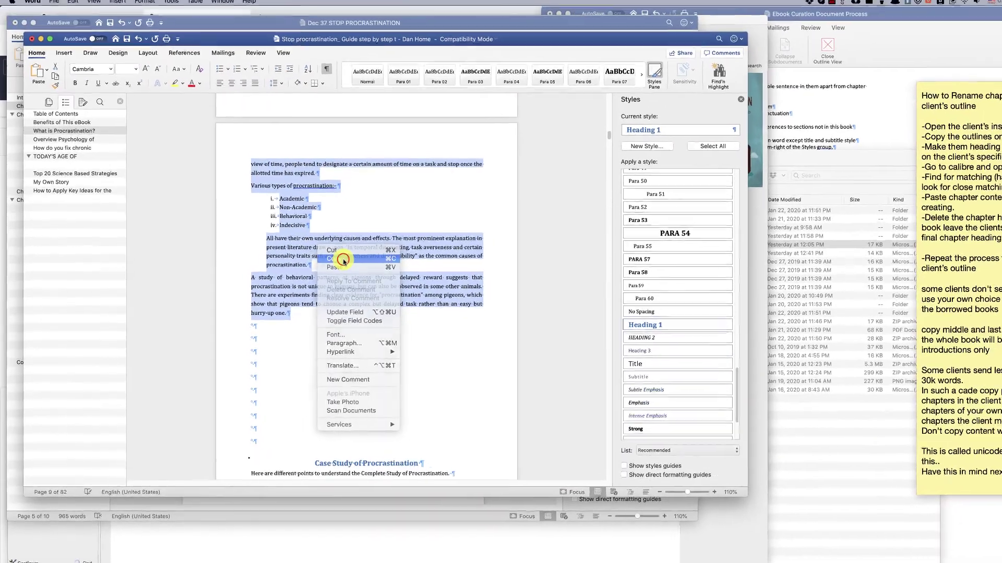
click(397, 247)
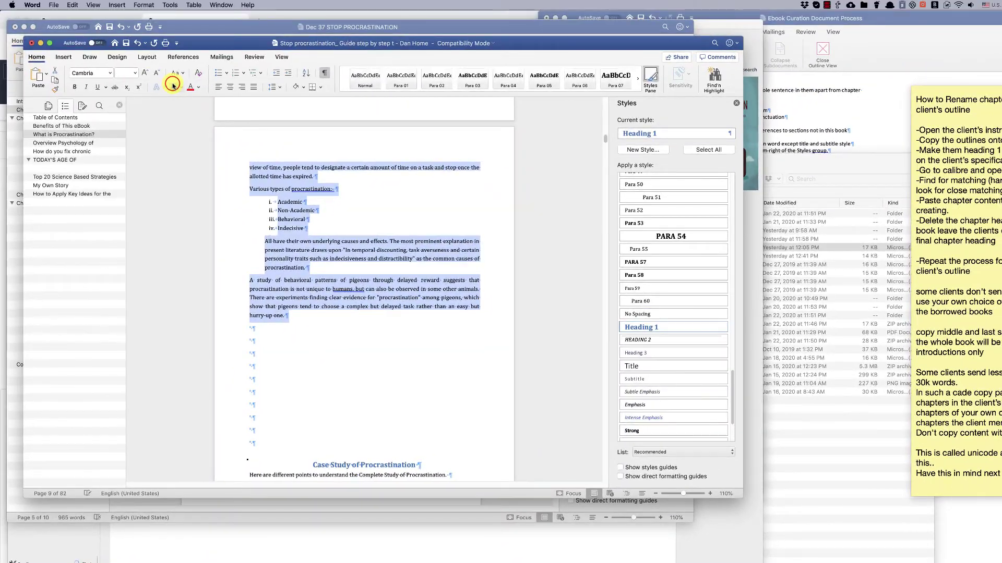
Highlight the copied section in yellow, and close the borrowed book with its changes saved
click(173, 86)
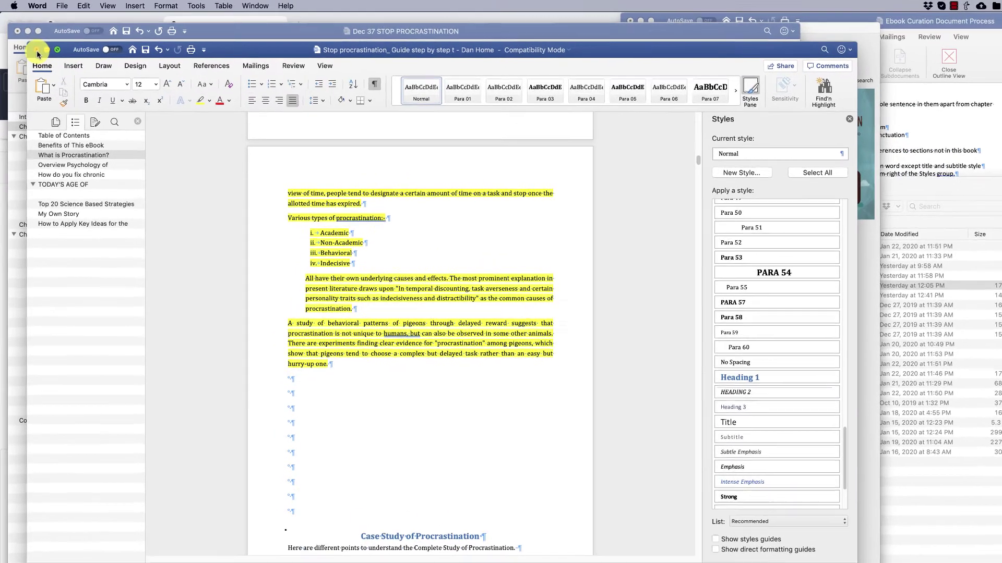
click(32, 43)
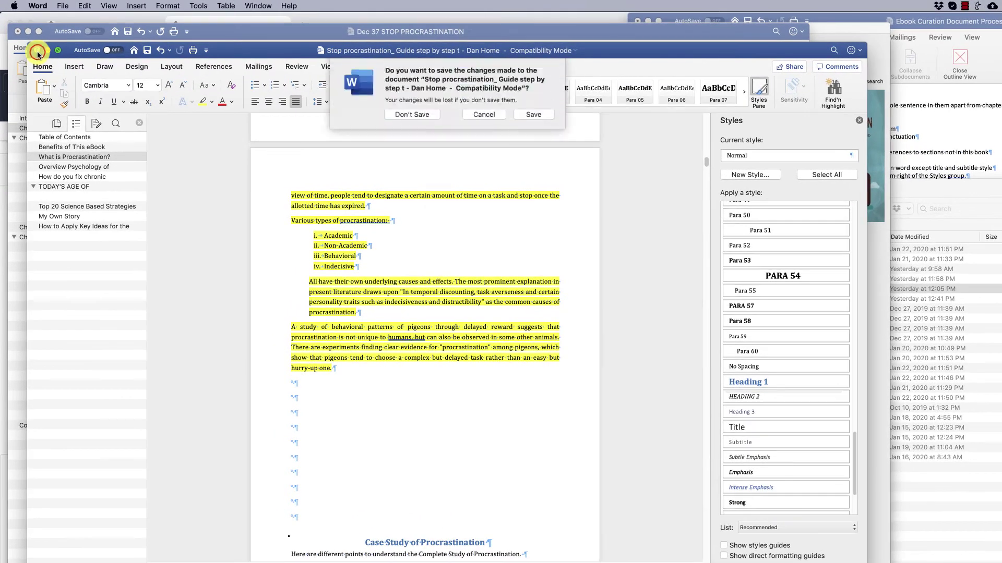
click(533, 116)
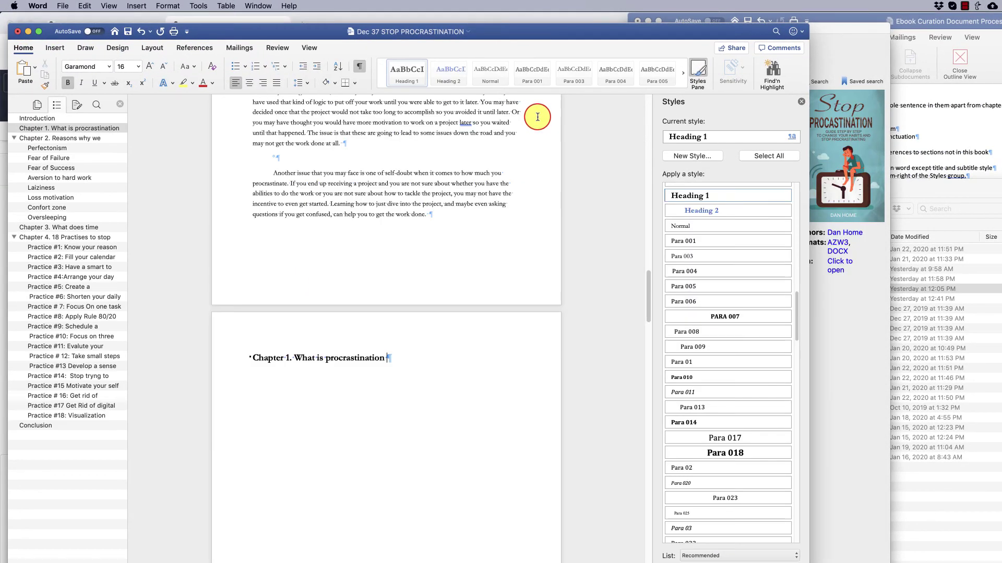
Add a Normal-style line under the "Chapter 1. What is procrastination" heading and paste the copied section there
click(386, 359)
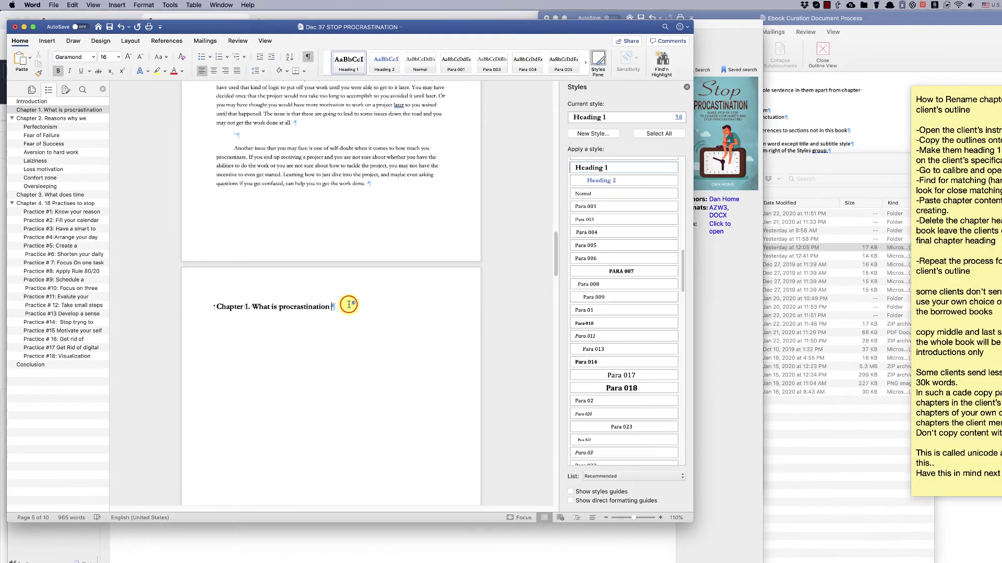
key(Return)
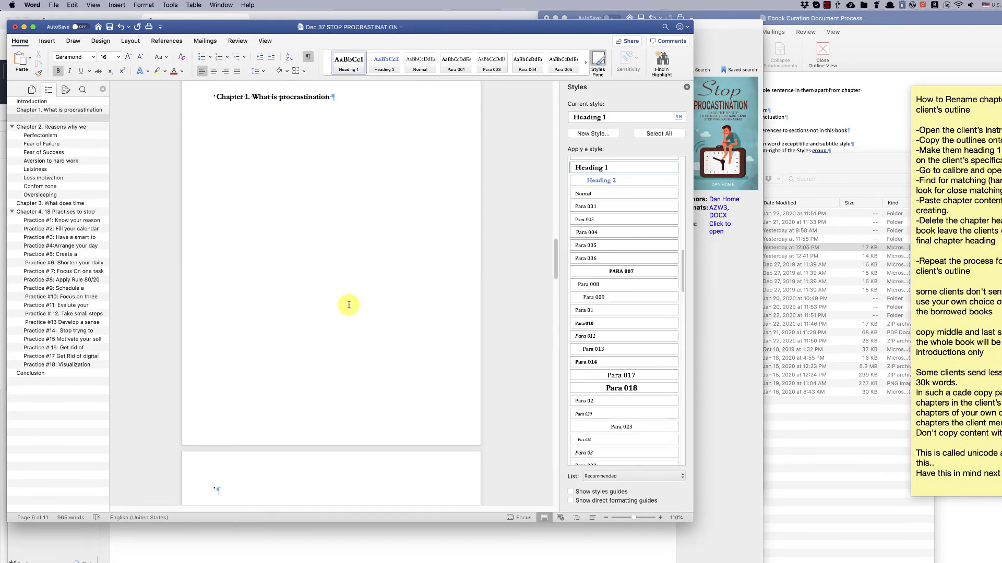
scroll(585, 215, up, 15)
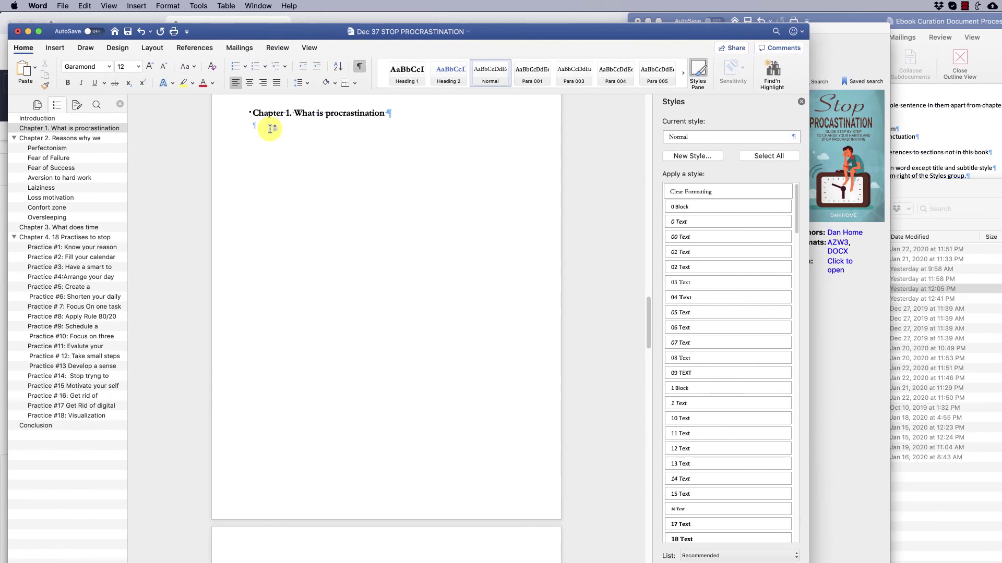
right_click(47, 130)
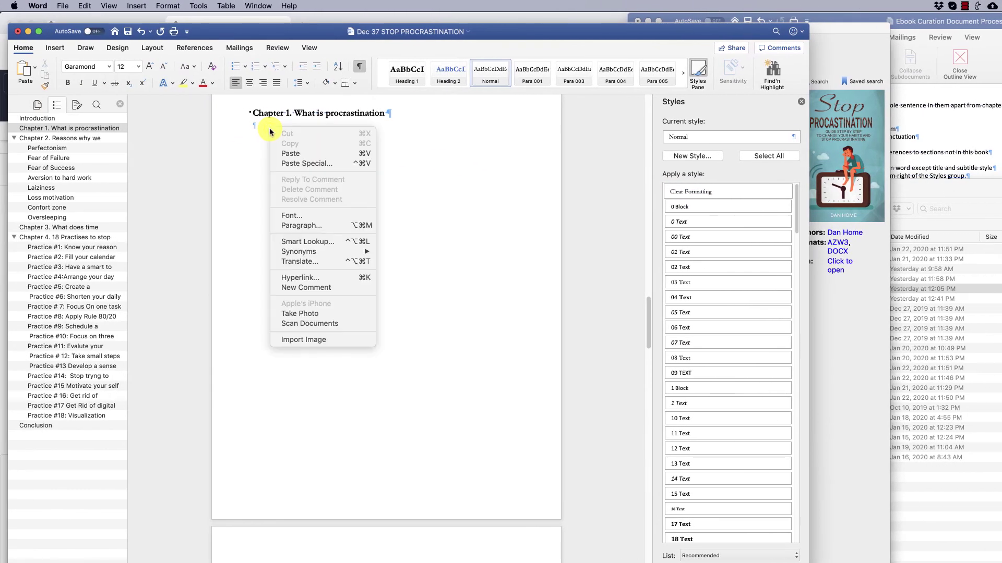
click(297, 152)
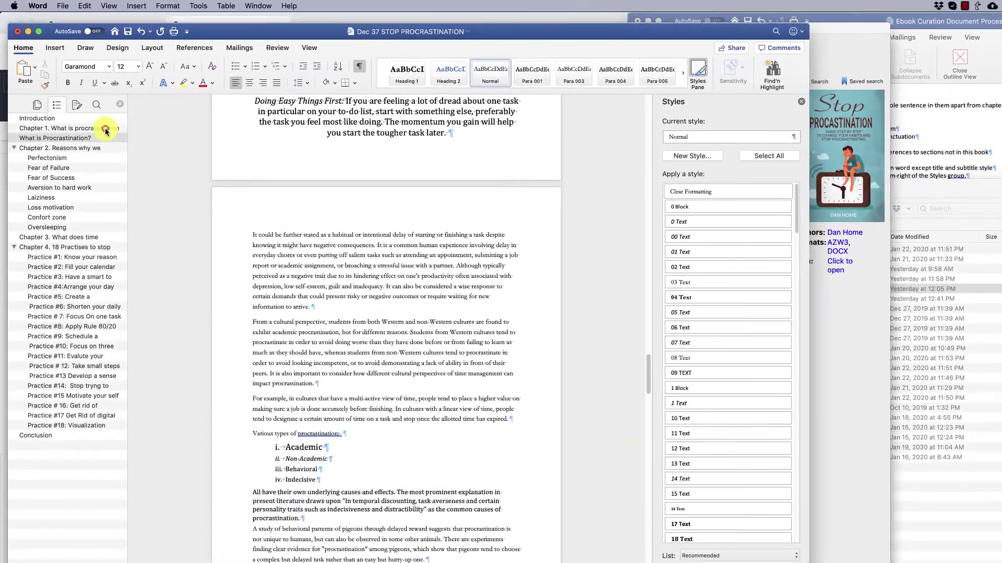
Delete the borrowed "What is Procrastination?" heading so the pasted text directly follows the client's Chapter 1 heading
click(105, 129)
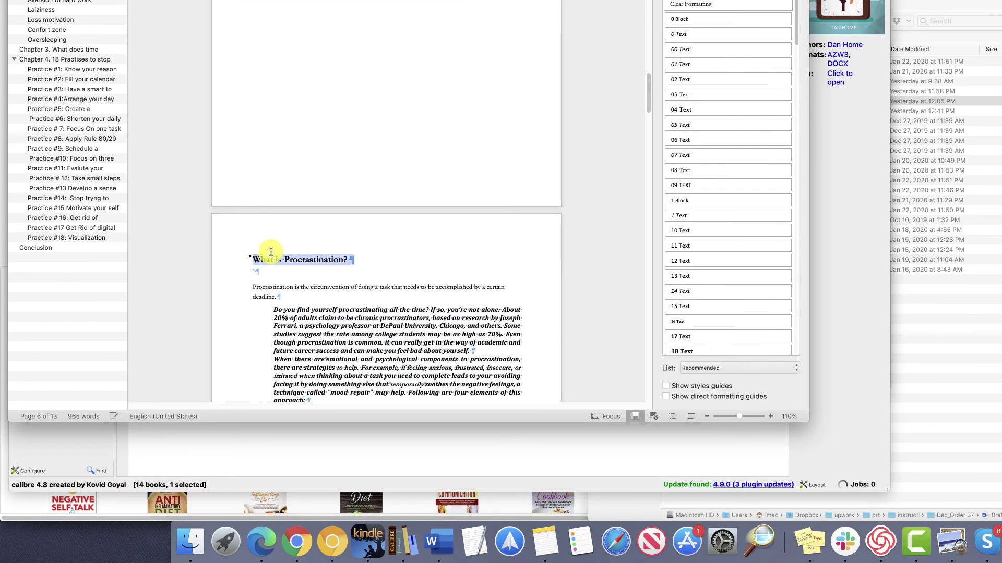
scroll(272, 252, down, 10)
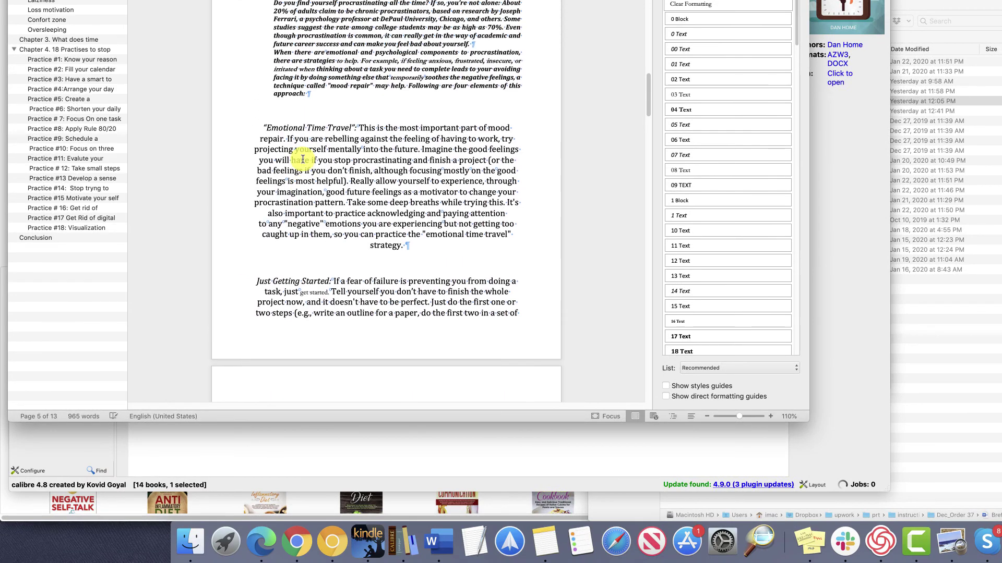
scroll(303, 159, up, 1)
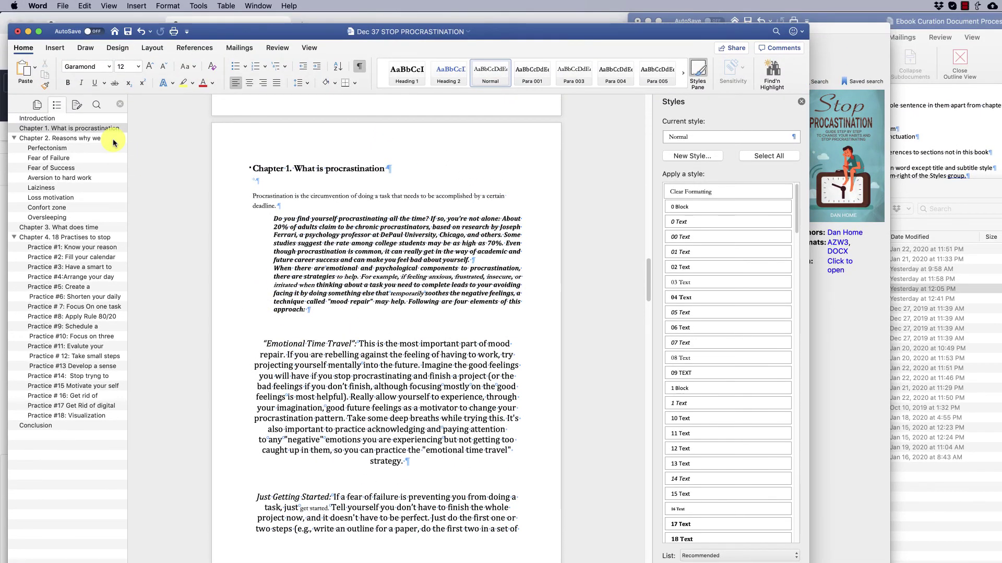
Go to the Chapter 2 heading, switch to calibre and open the DOCX of "Stop Procrastination: Complete Guide to Beat Laziness to Mastering Your Time"
click(112, 139)
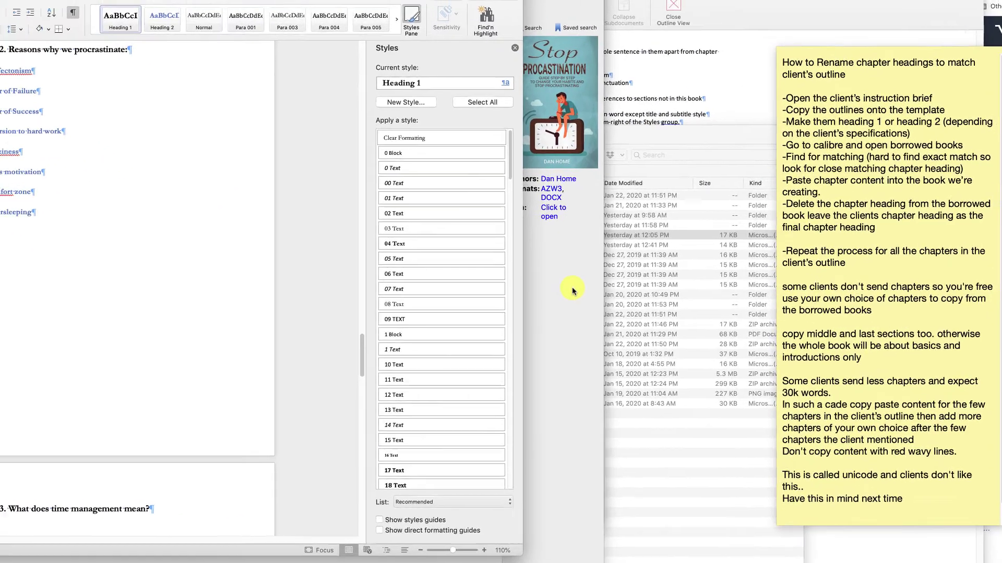
click(859, 342)
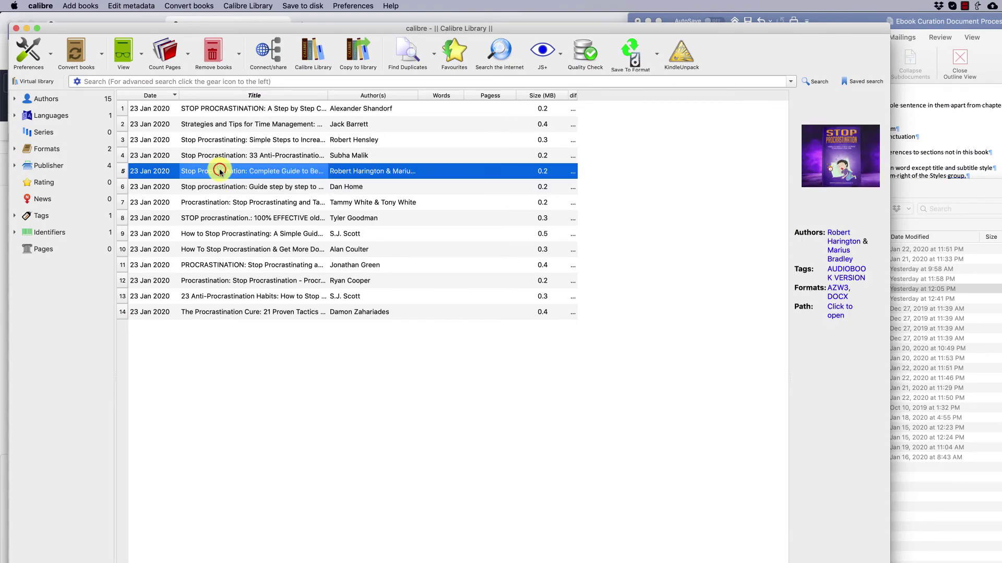
click(183, 165)
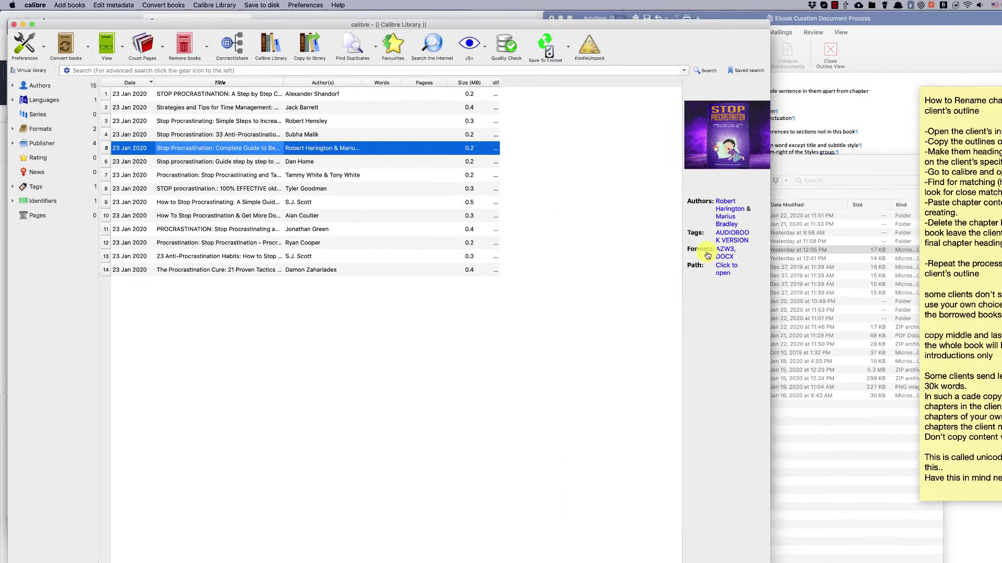
click(837, 296)
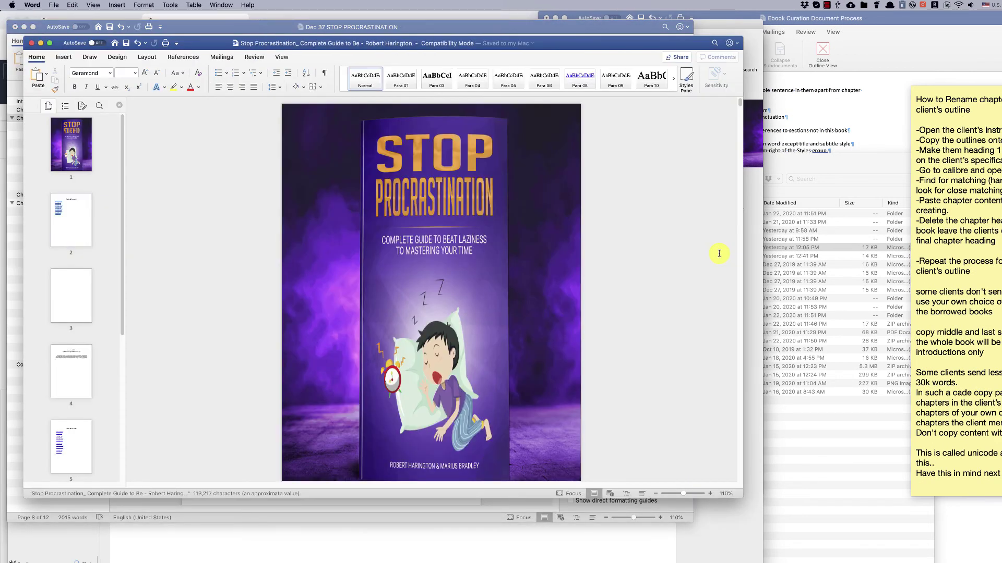
Examine the book's headings from the introduction through Chapter Eight for content matching the client's Chapter 2 on reasons for procrastinating
click(66, 105)
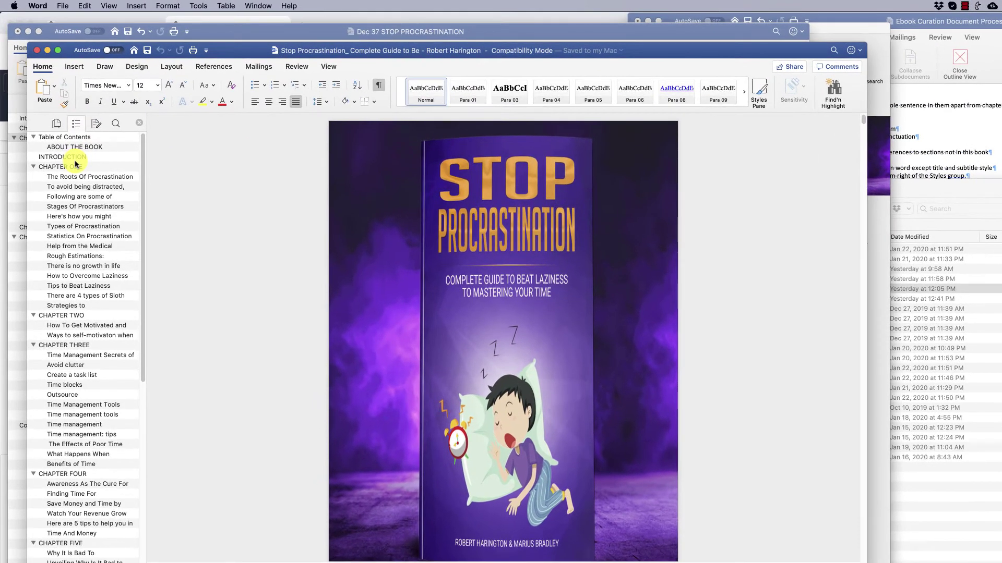
click(62, 157)
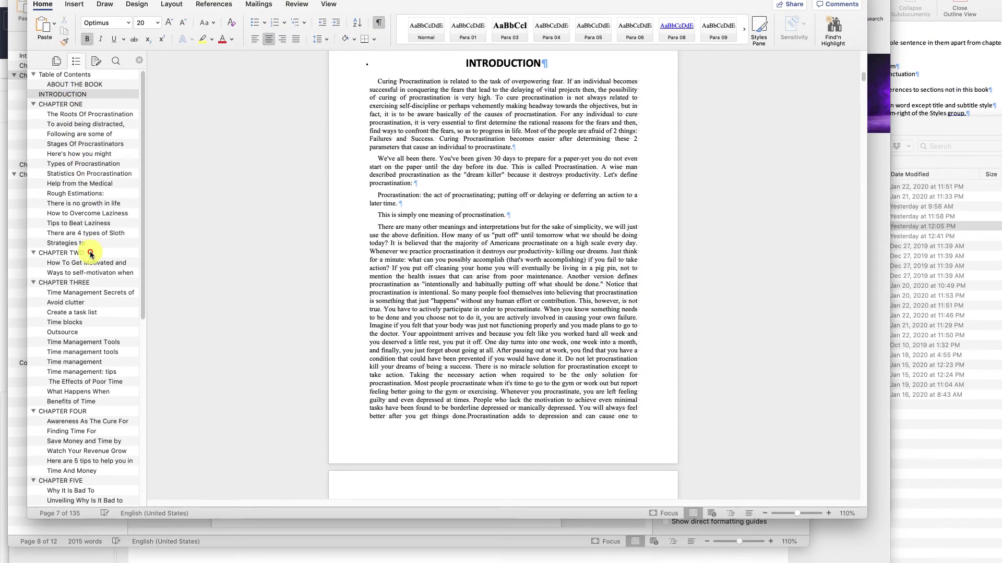
click(90, 253)
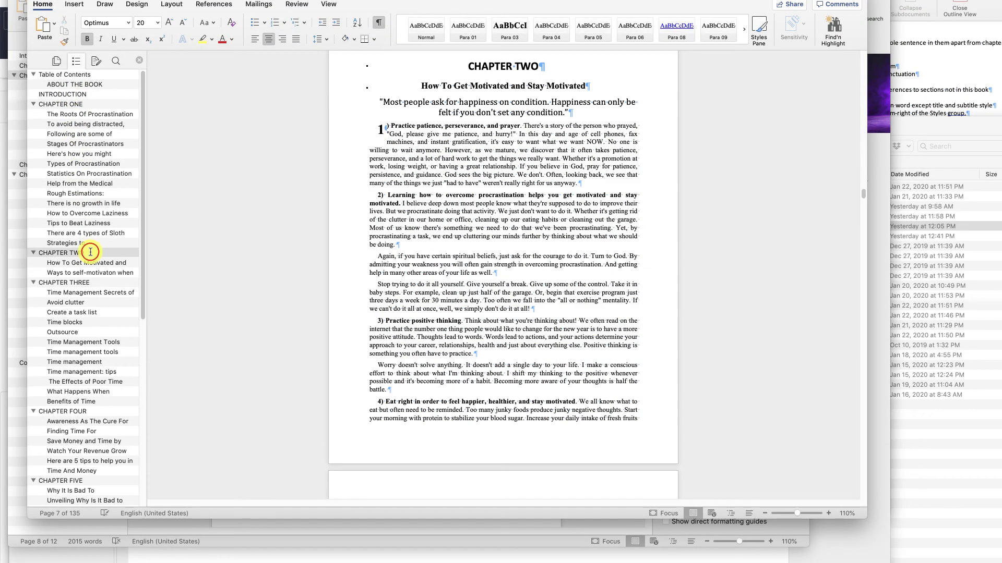
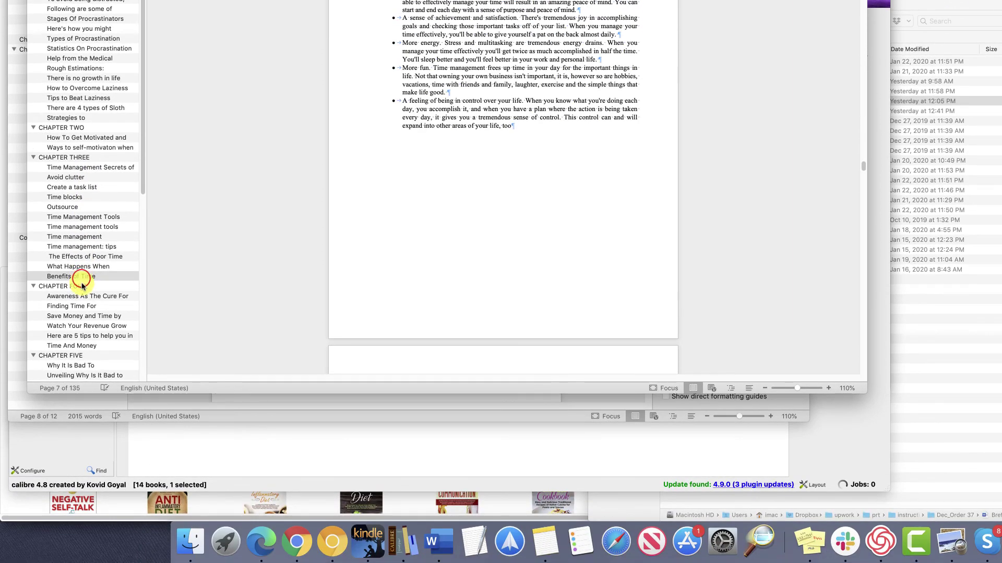
click(82, 412)
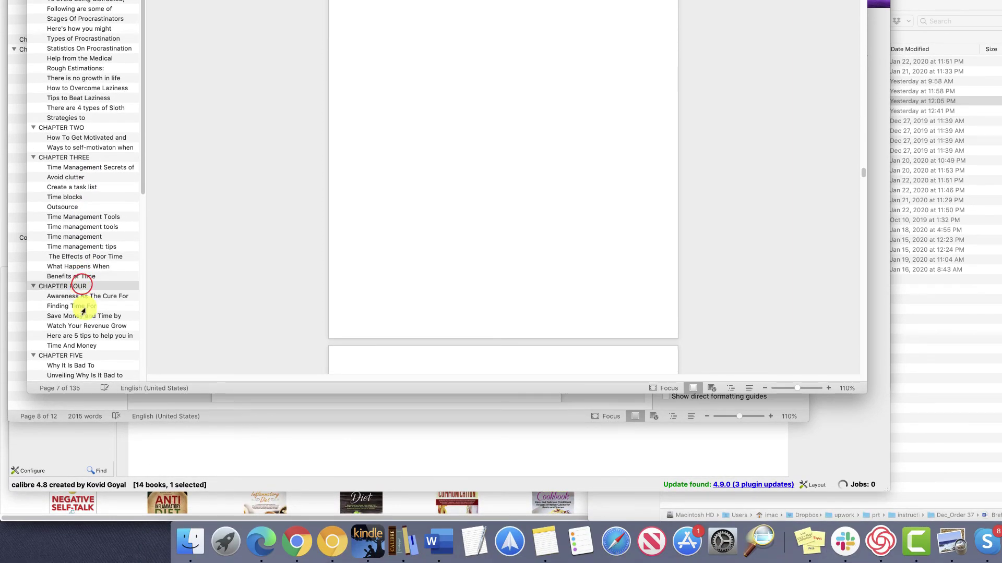
scroll(87, 329, down, 5)
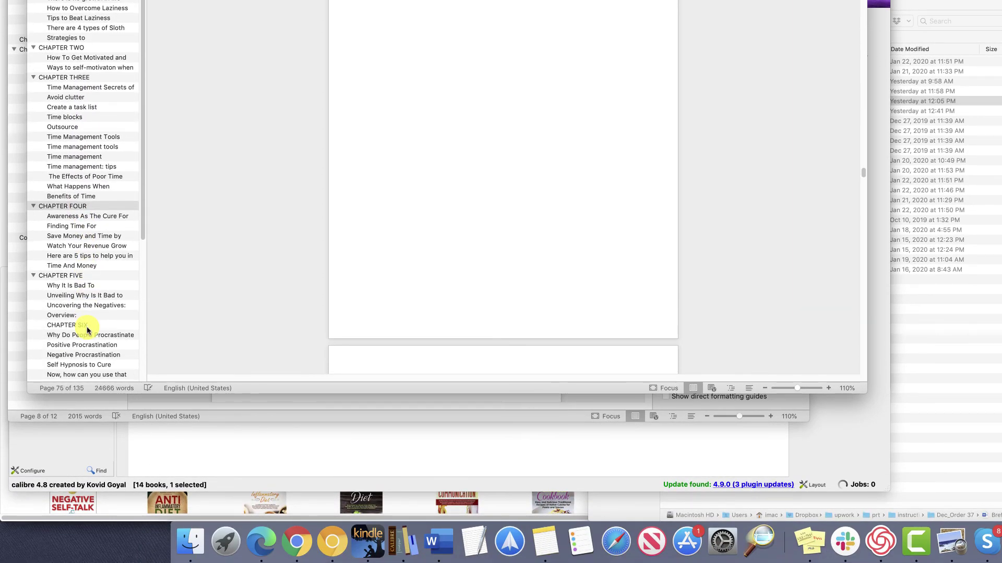
click(85, 276)
scroll(84, 300, down, 6)
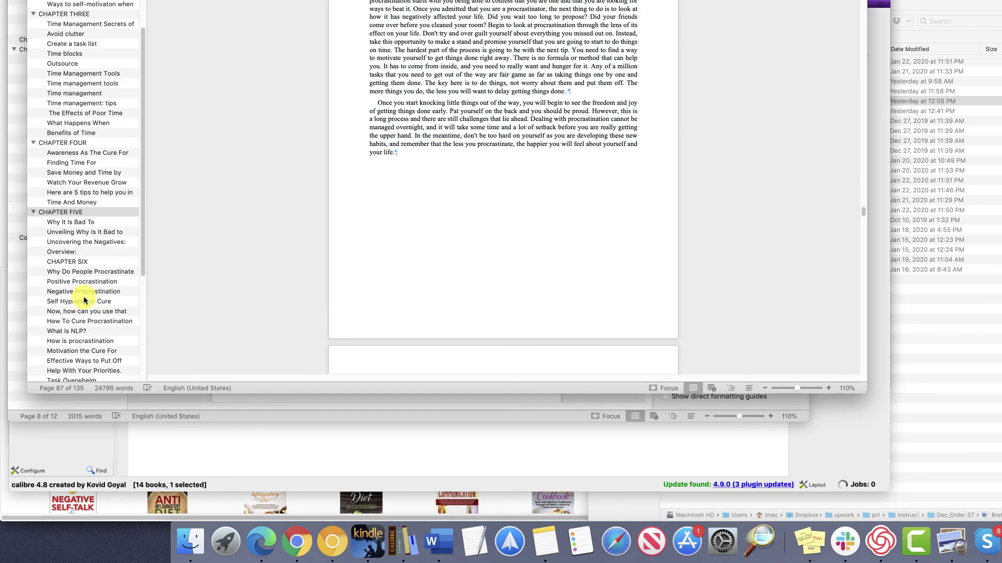
click(83, 325)
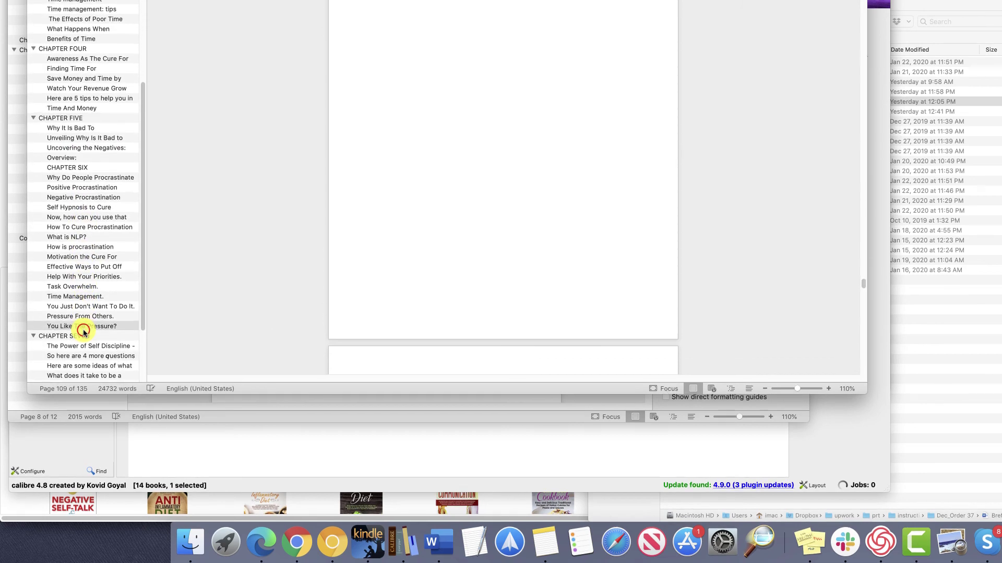
scroll(85, 320, down, 5)
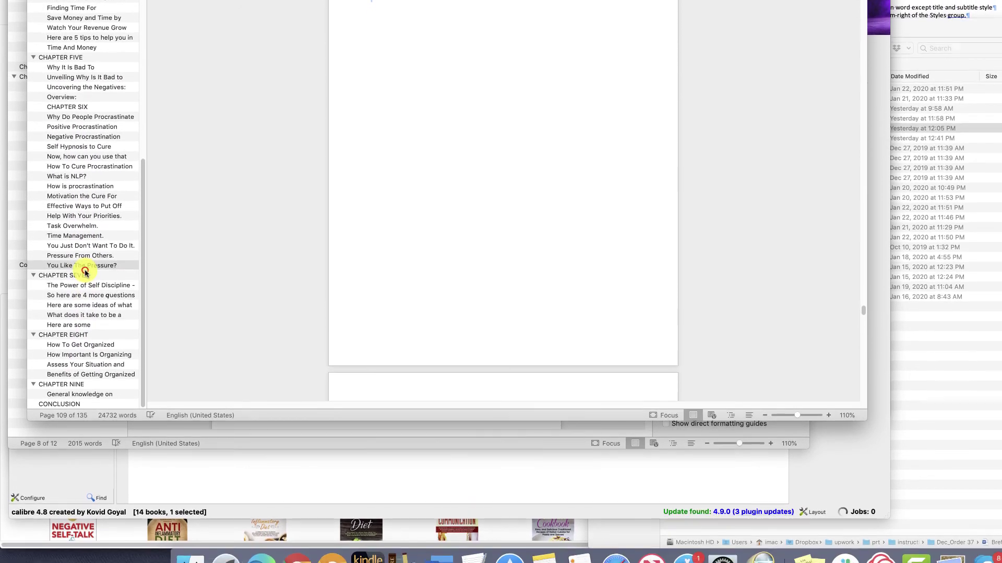
click(85, 275)
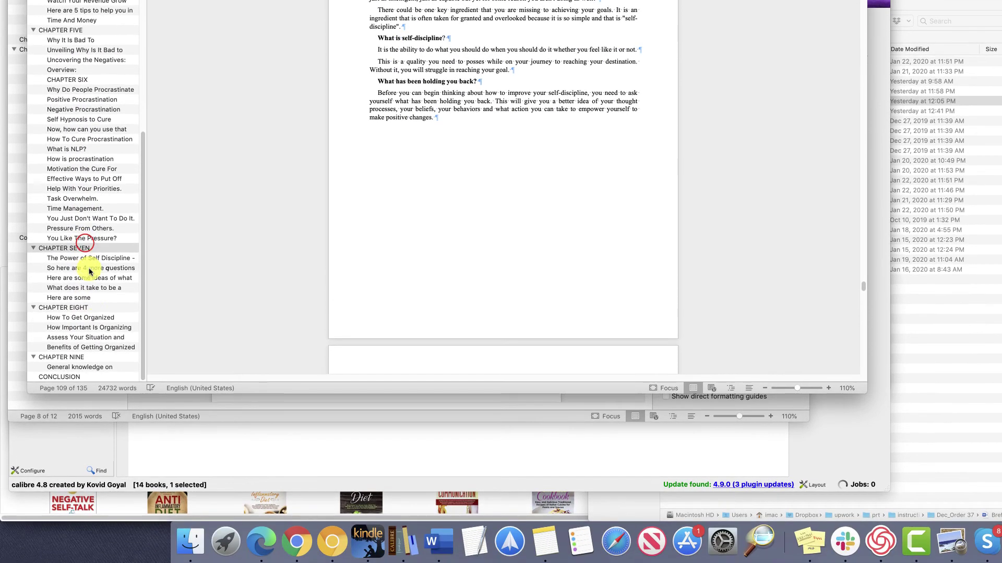
click(94, 300)
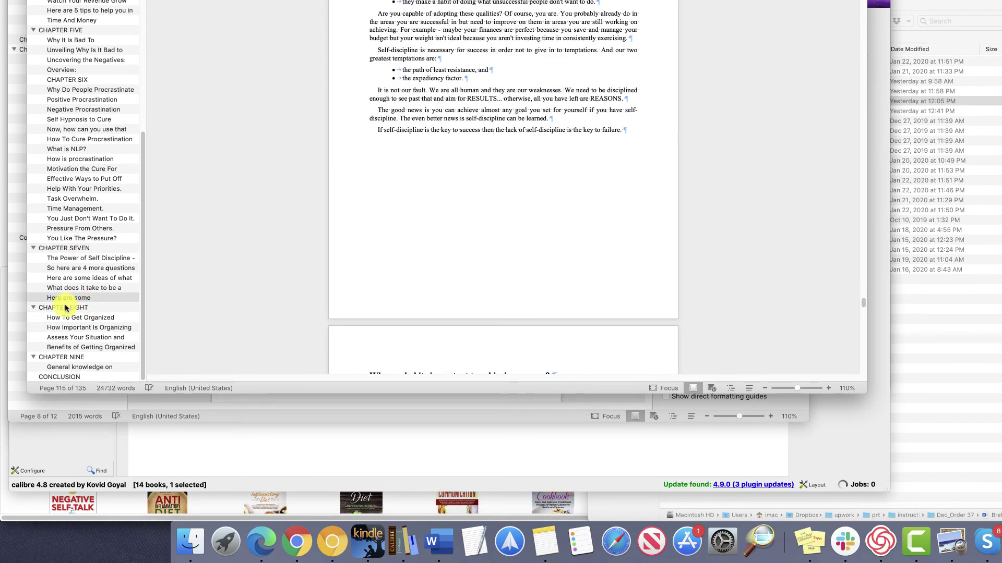
click(65, 308)
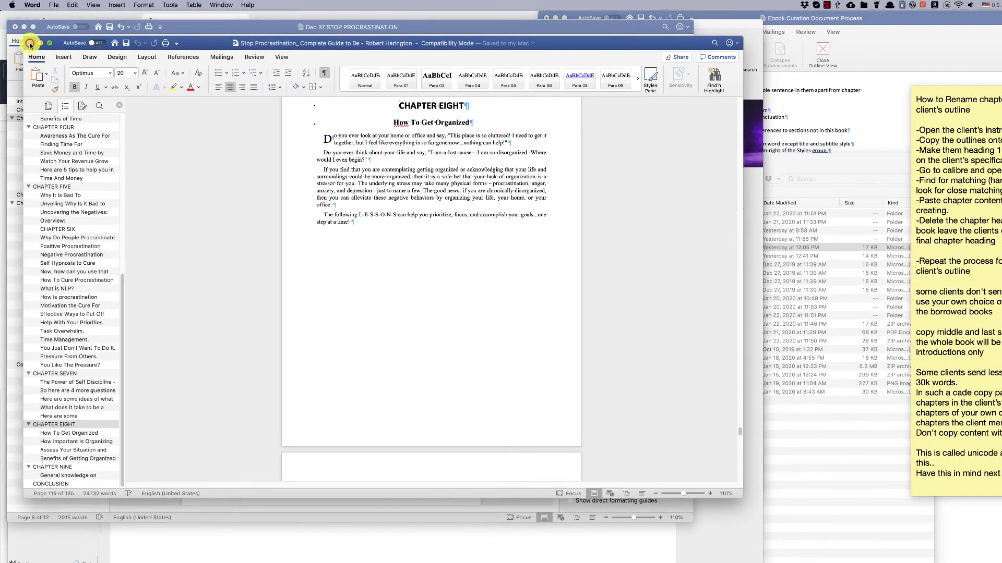
Close this book, return to calibre and open the DOCX of the Stop Procrastination title on 33 anti-procrastination habits
click(30, 43)
click(744, 336)
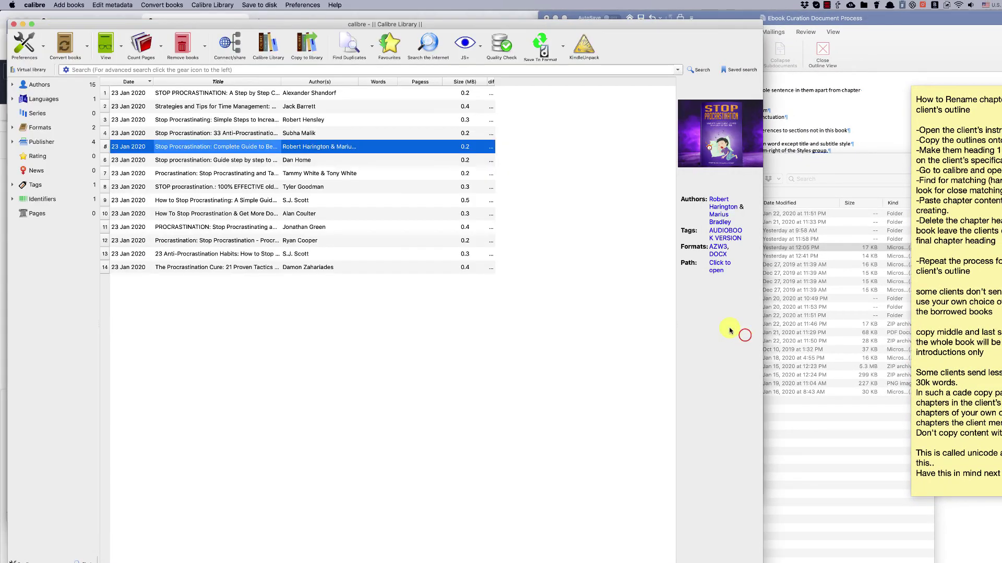
click(310, 134)
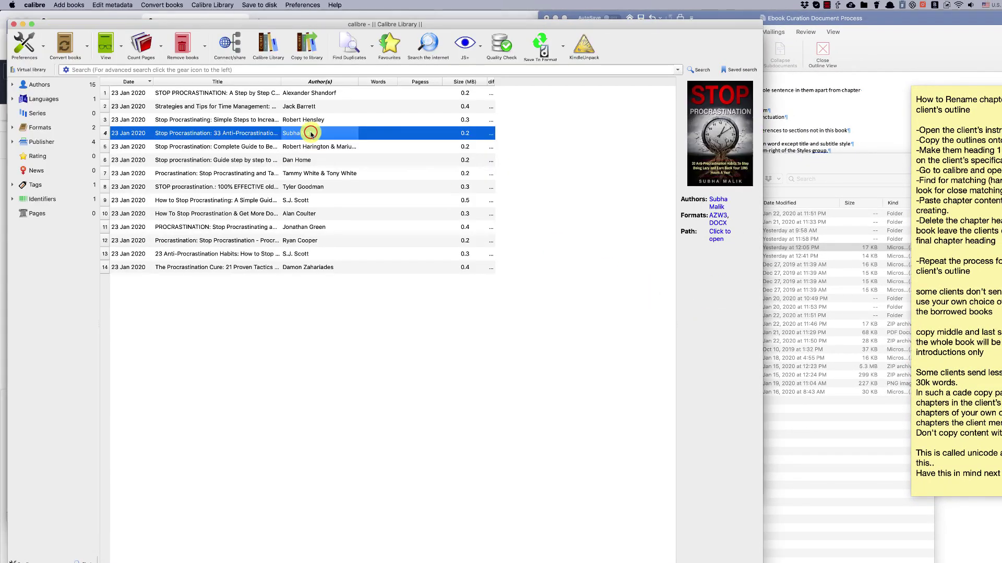
click(720, 222)
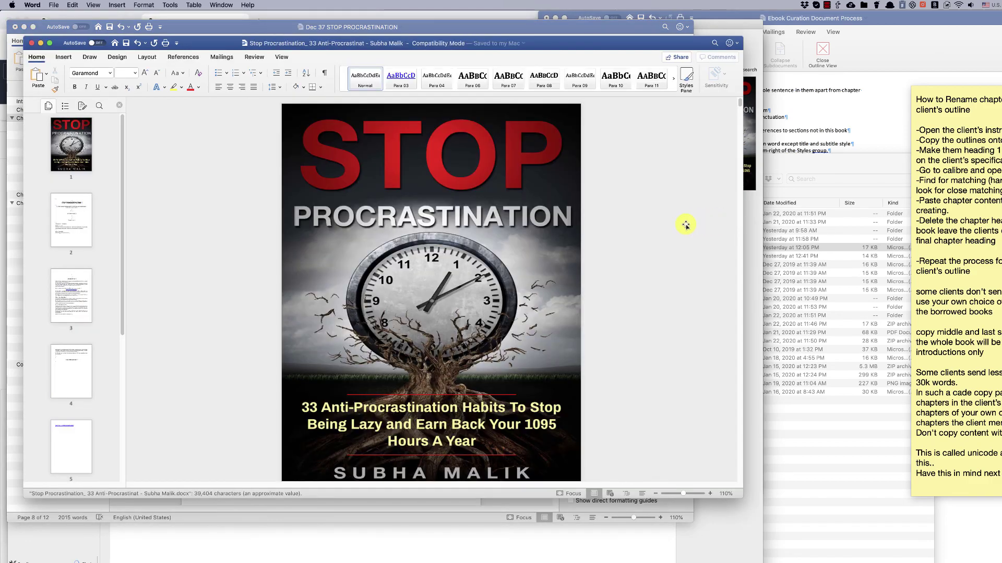
Look through the book's headings and pages for the chapter text on why people procrastinate
scroll(401, 249, down, 15)
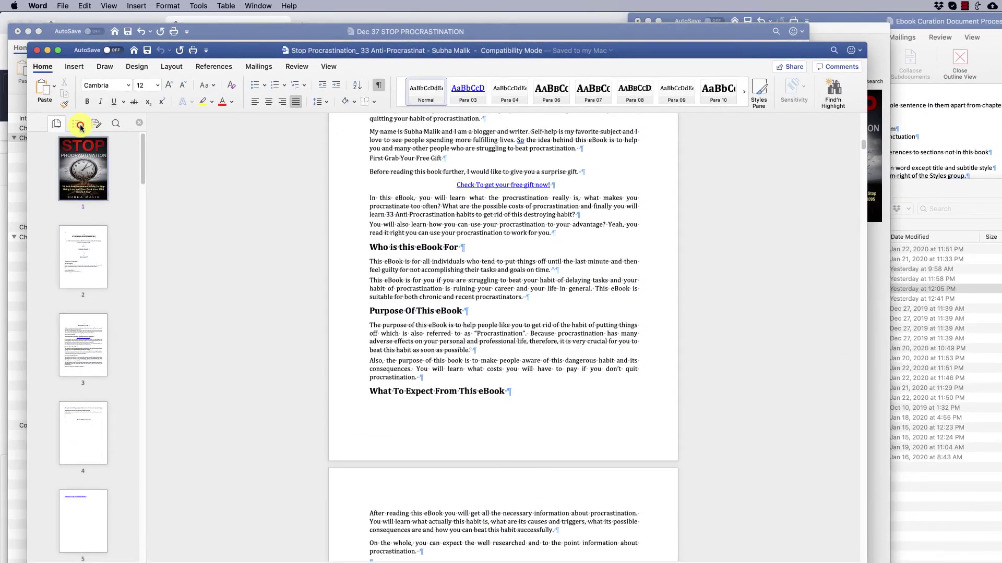
click(79, 125)
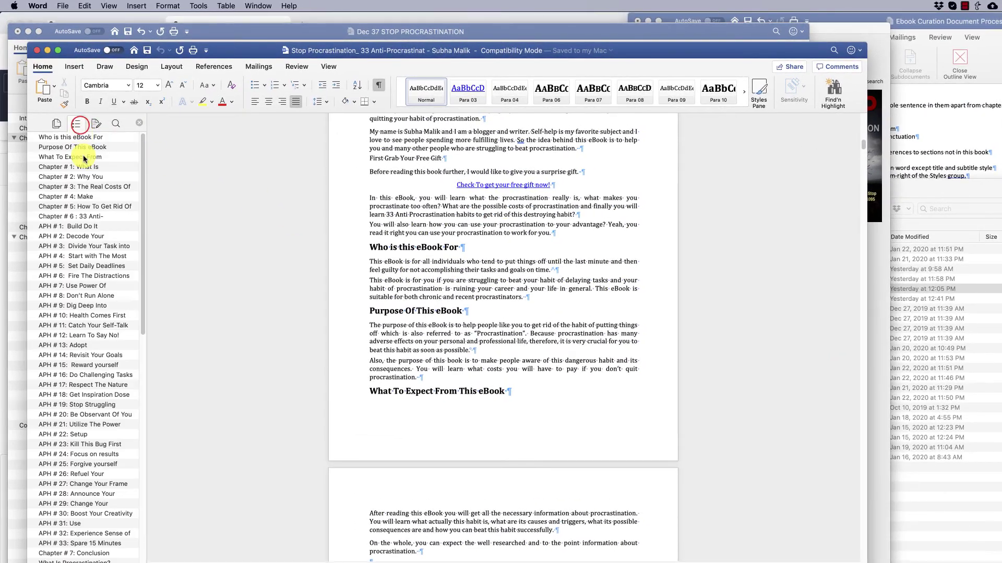
click(83, 167)
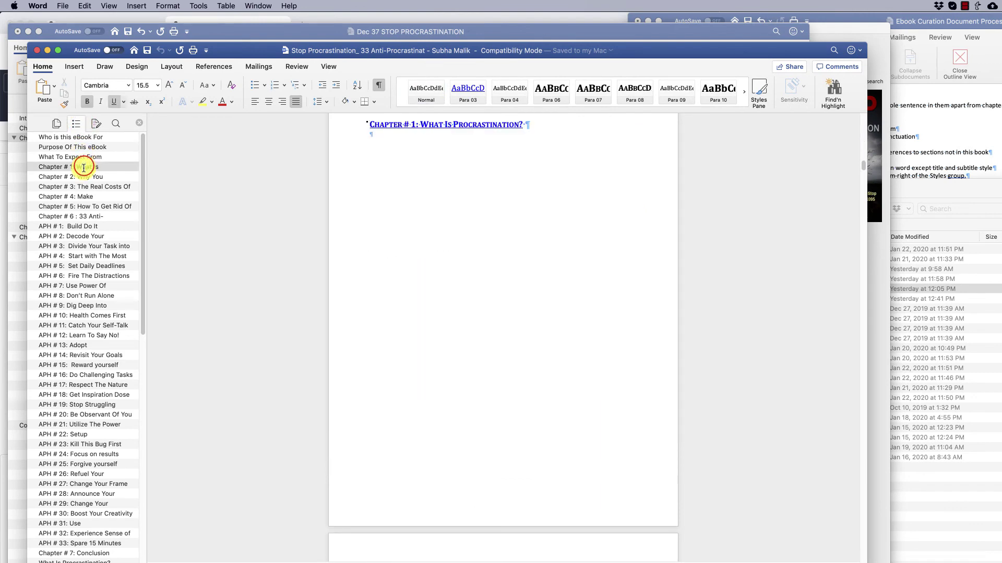
click(83, 177)
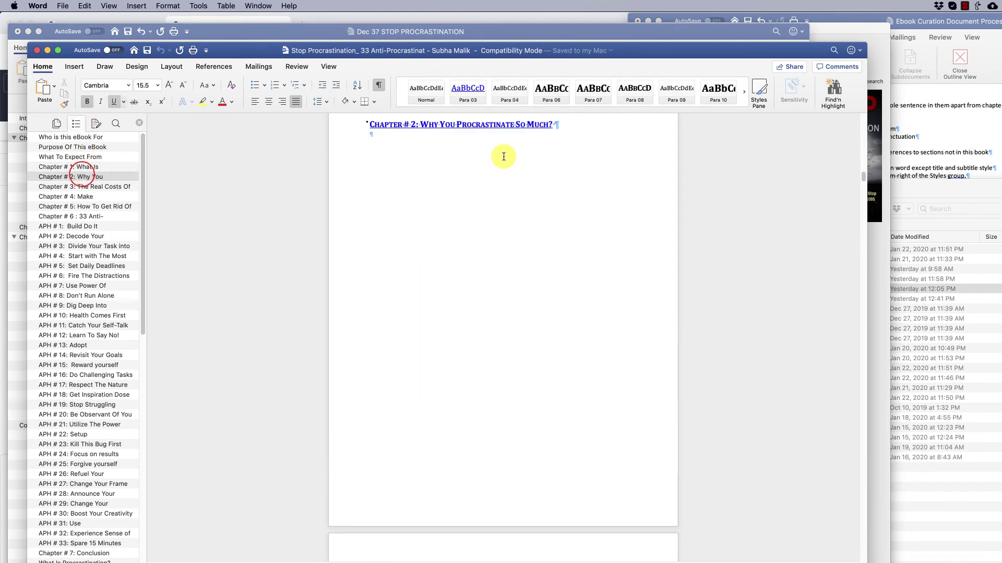
scroll(503, 156, down, 15)
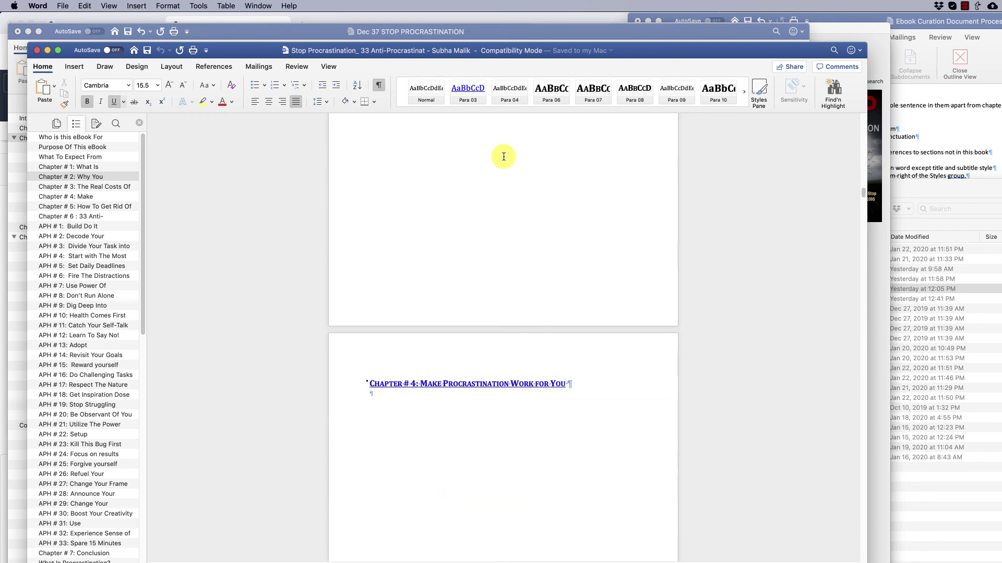
scroll(504, 157, down, 10)
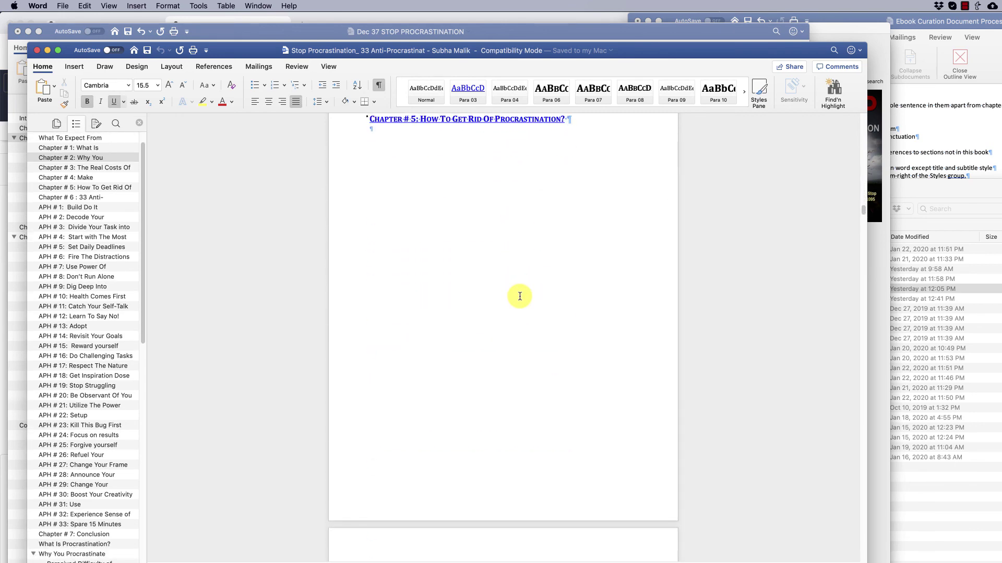
scroll(519, 296, down, 20)
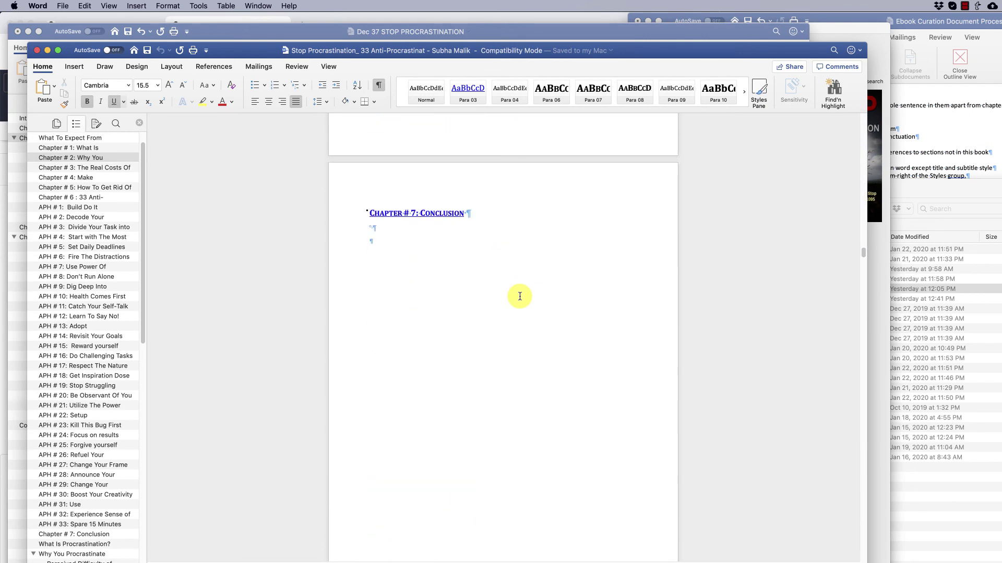
scroll(520, 296, down, 10)
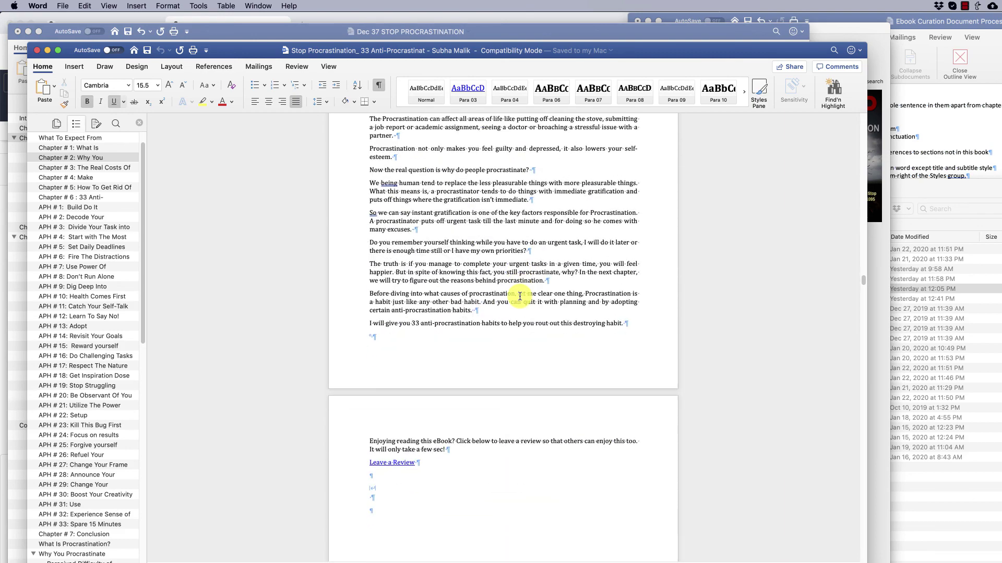
scroll(520, 296, down, 10)
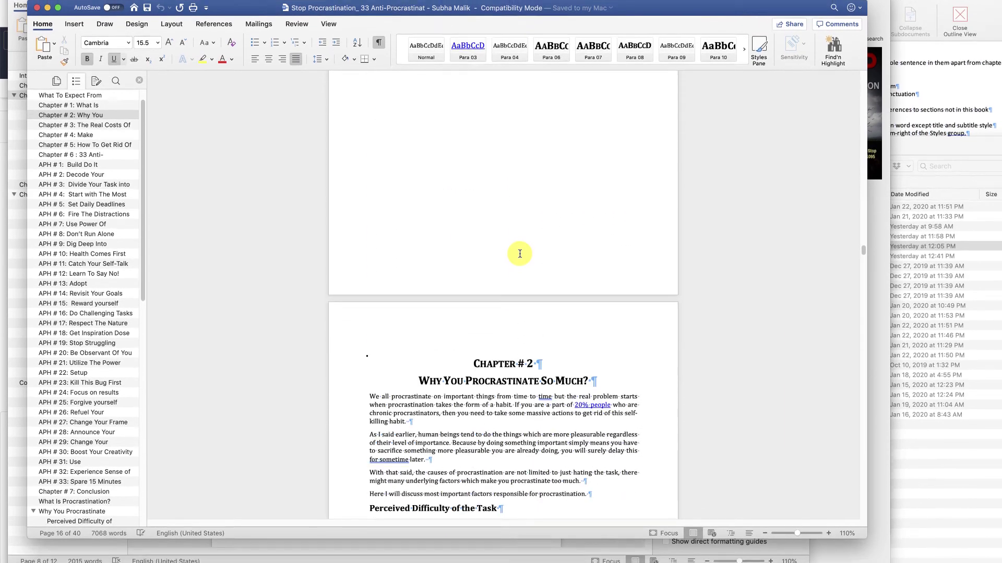
scroll(520, 254, down, 5)
Select the "Why You Procrastinate So Much?" section from its title to the end of its text, check its word count, and copy it
click(542, 270)
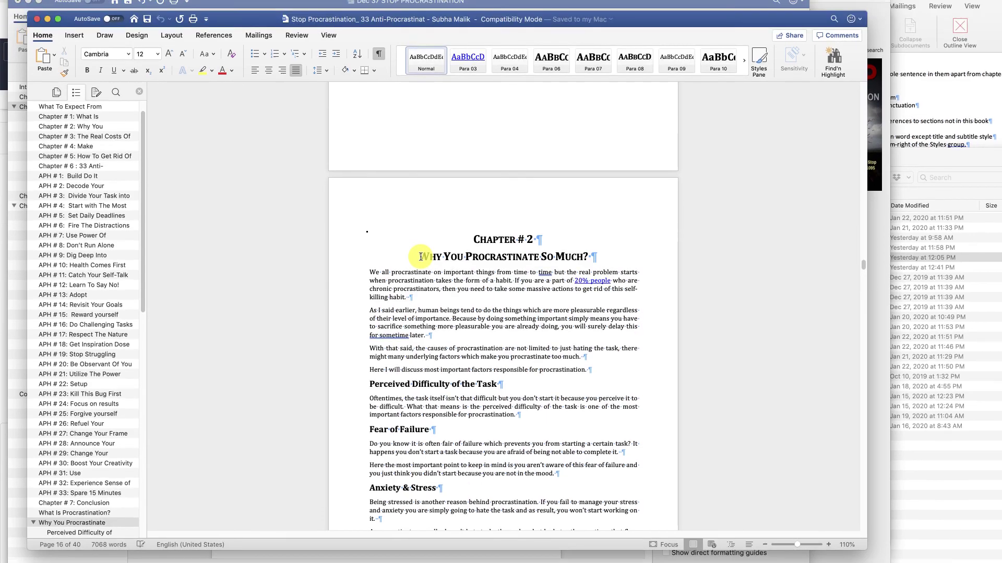
click(421, 226)
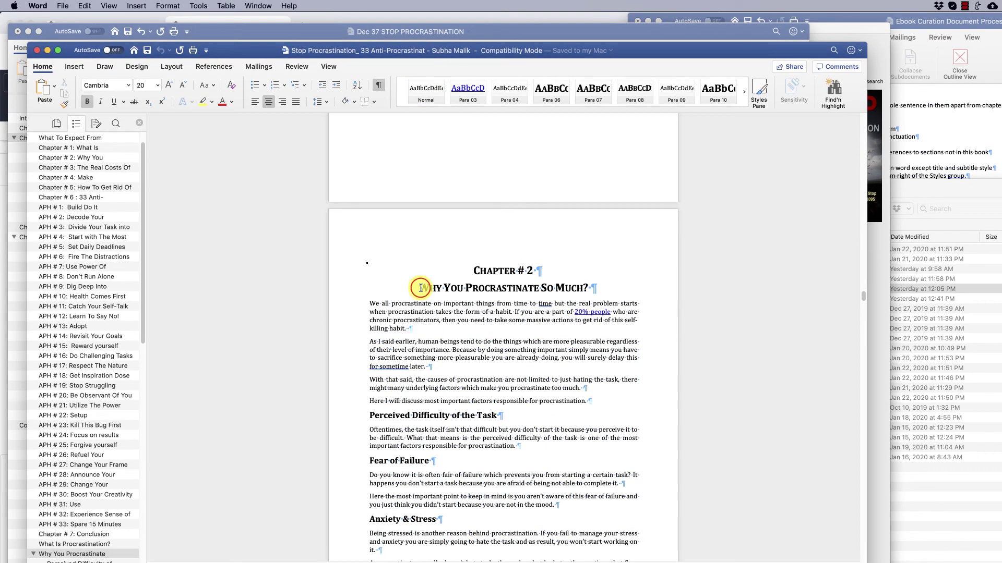
drag(420, 288, 483, 307)
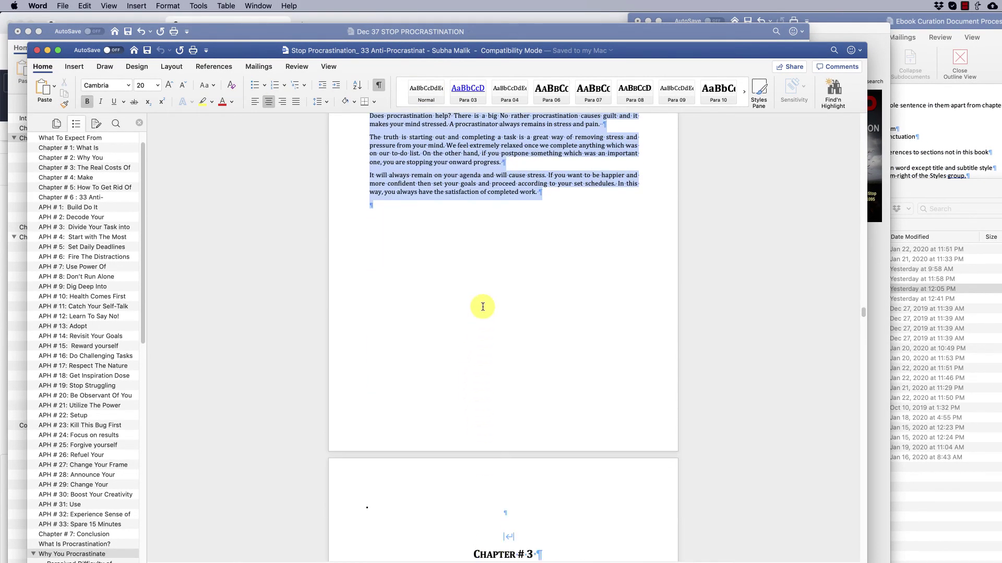
drag(513, 210, 536, 188)
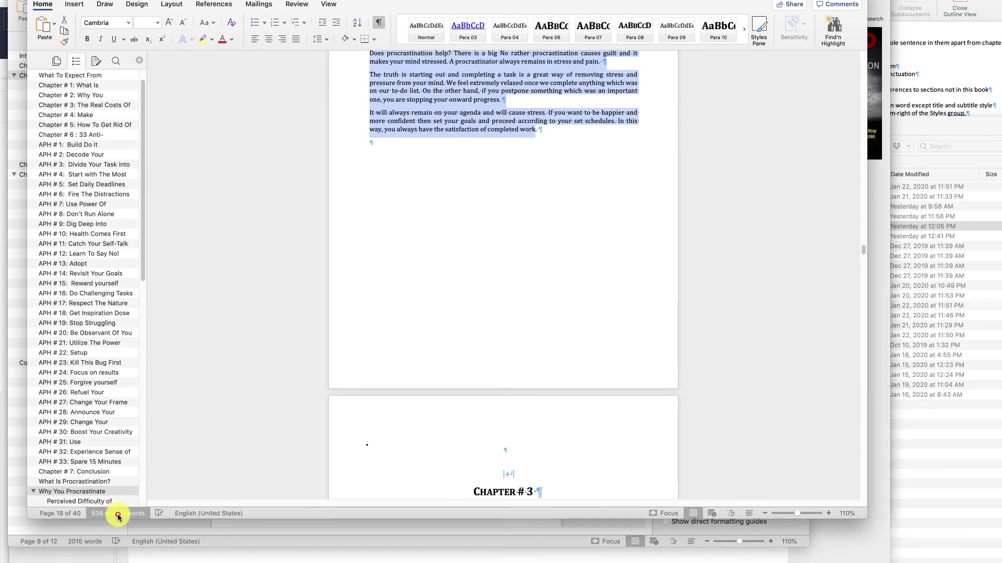
click(121, 514)
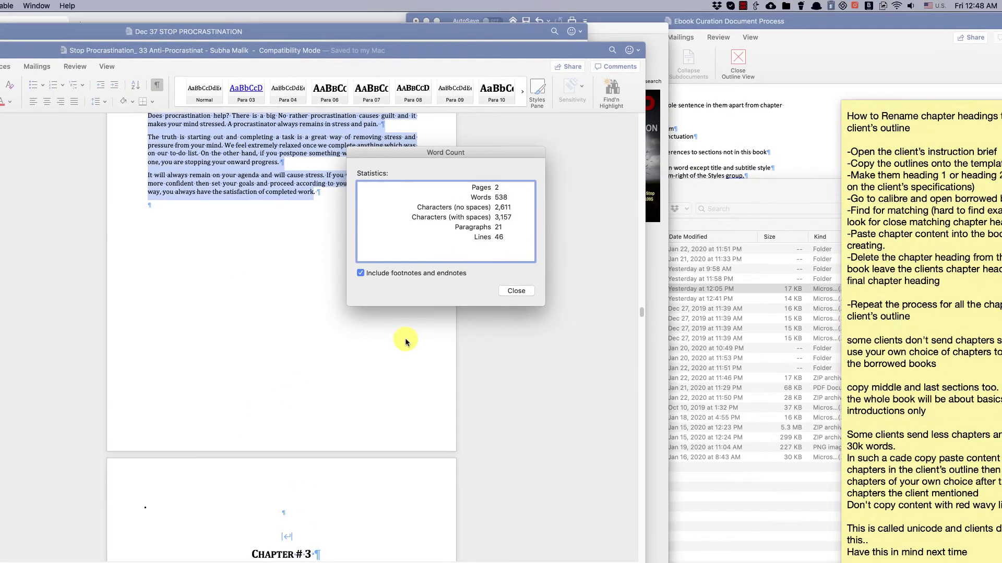
click(738, 229)
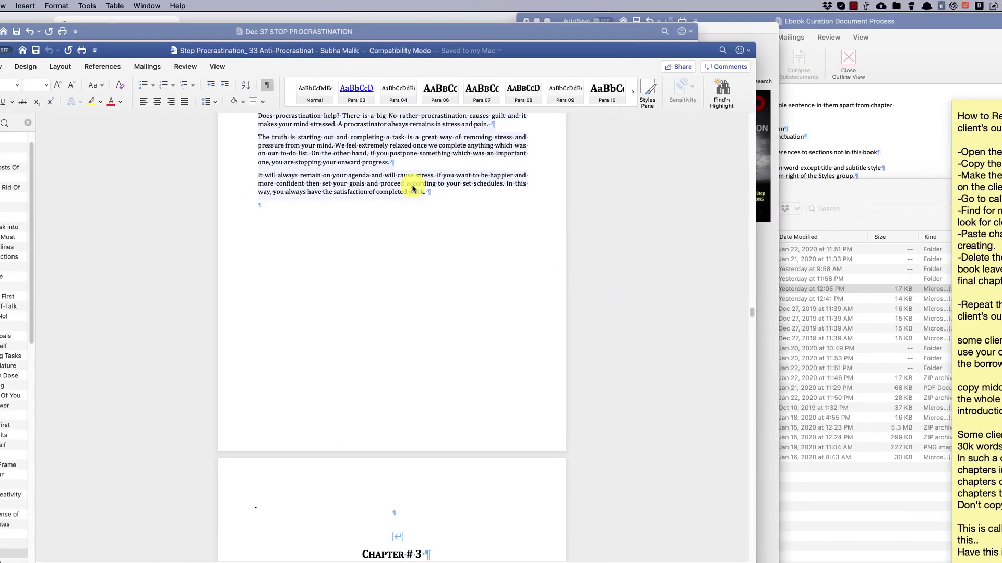
right_click(302, 183)
click(428, 201)
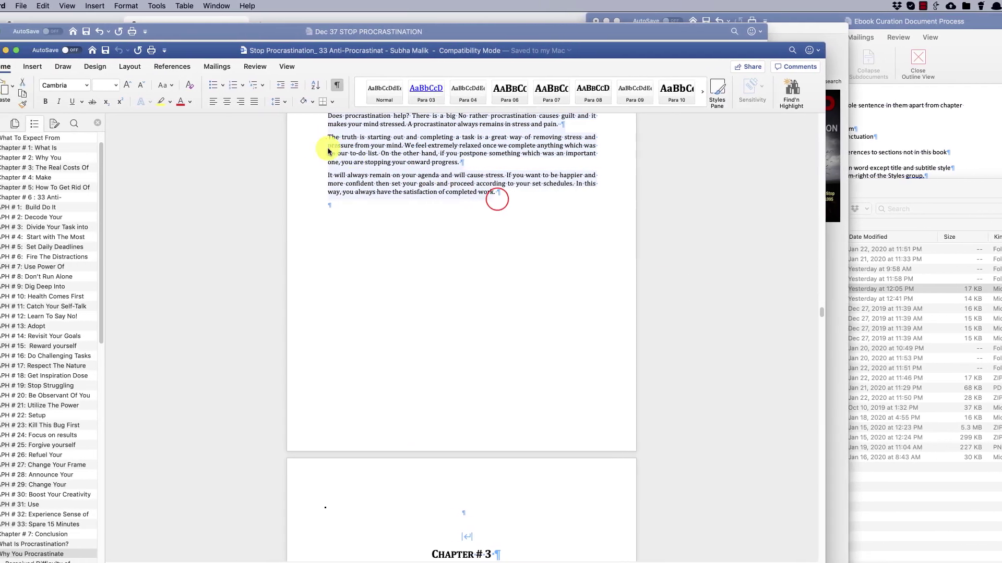
Highlight the copied "Why You Procrastinate So Much?" section in yellow, and close the borrowed book with its changes saved
click(91, 102)
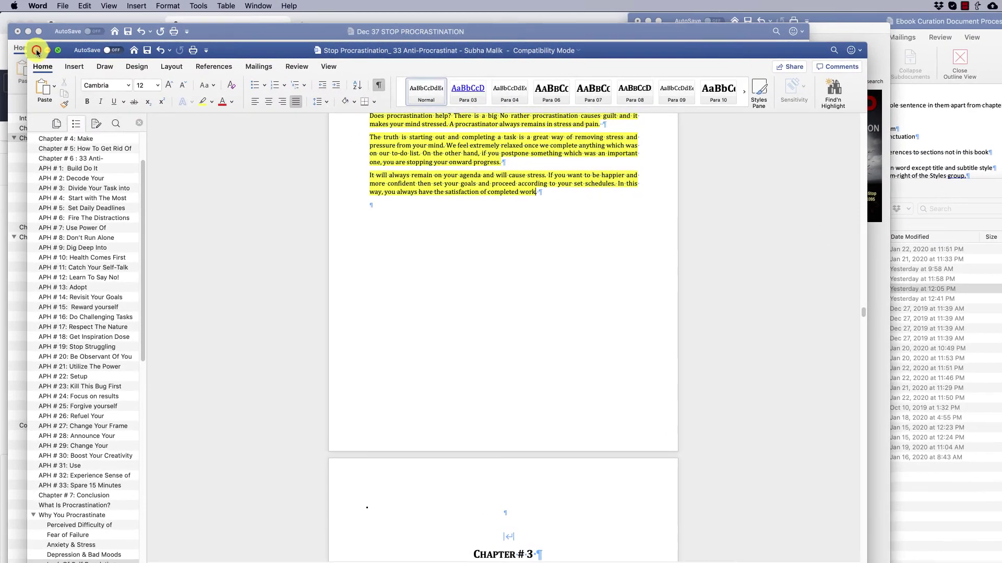
click(37, 51)
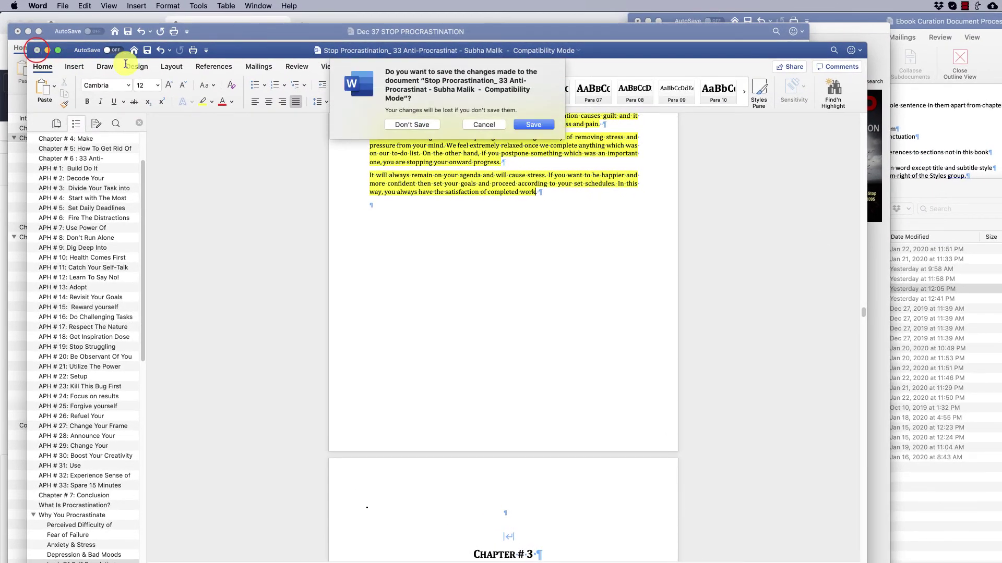
click(530, 126)
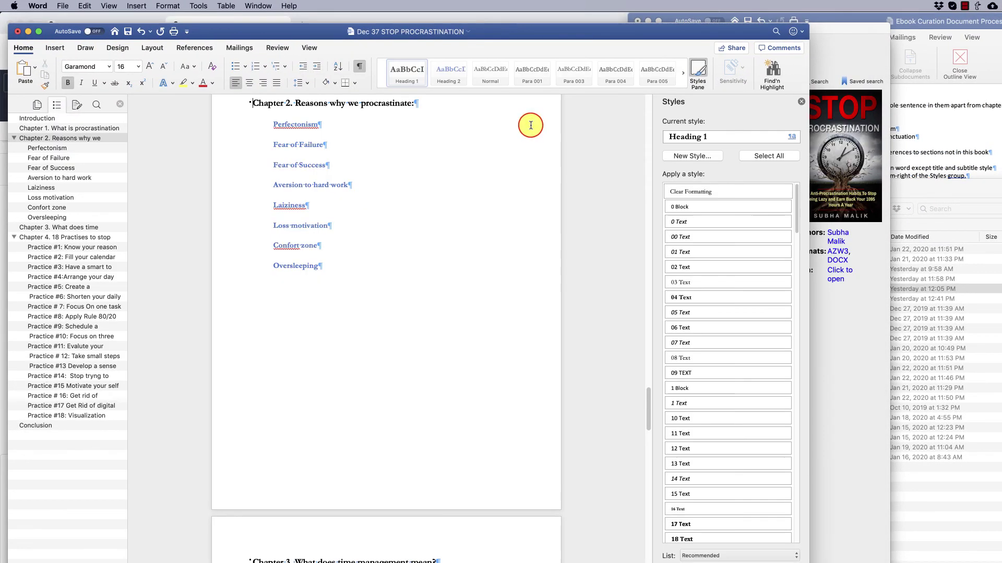
Replace the Chapter 2 subheadings from Perfectonism through Oversleeping with the copied borrowed section
click(279, 220)
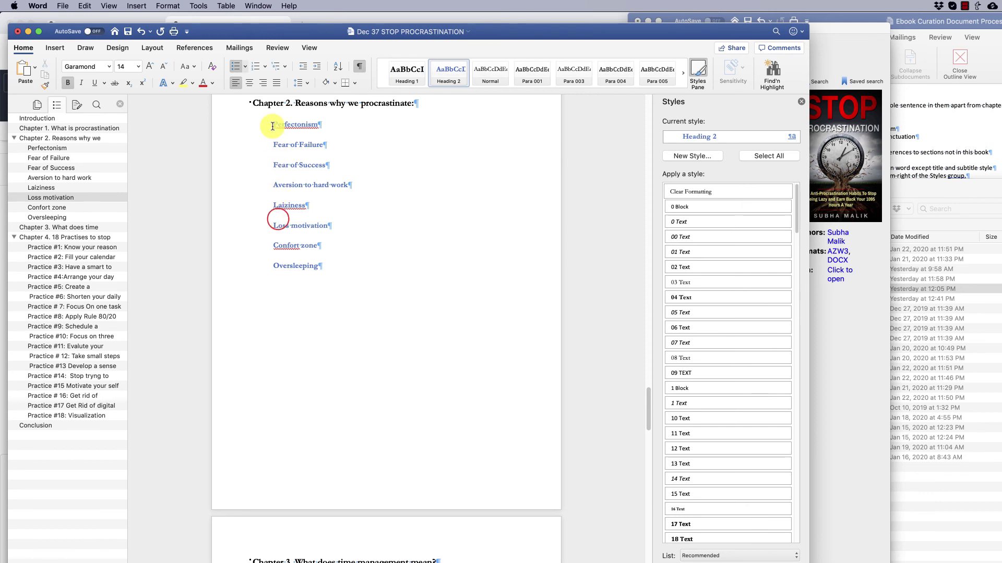
drag(278, 139, 314, 261)
right_click(312, 230)
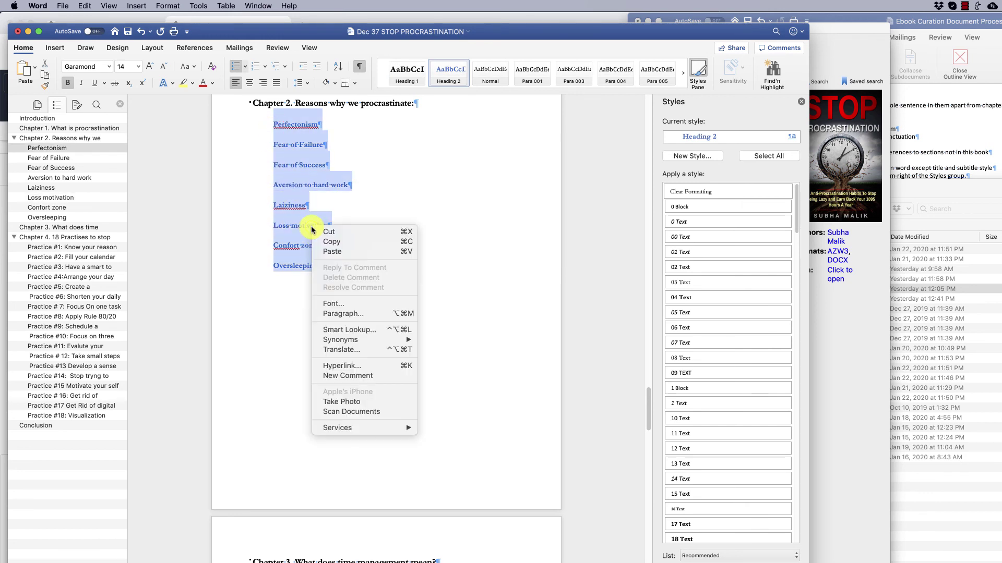
click(332, 252)
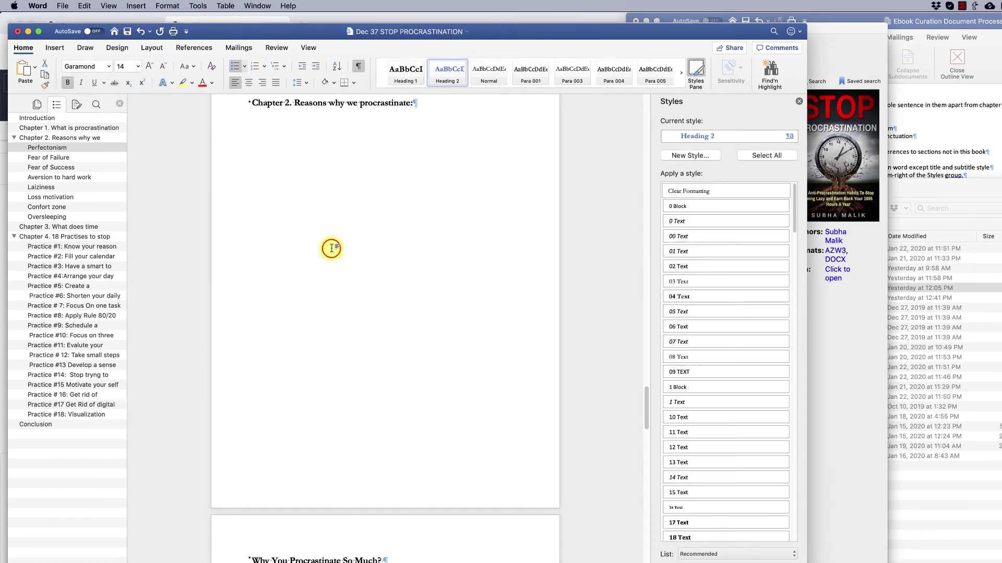
Delete the borrowed "Why You Procrastinate So Much?" title so the client's Chapter 2 heading sits directly above the pasted text
scroll(285, 214, up, 10)
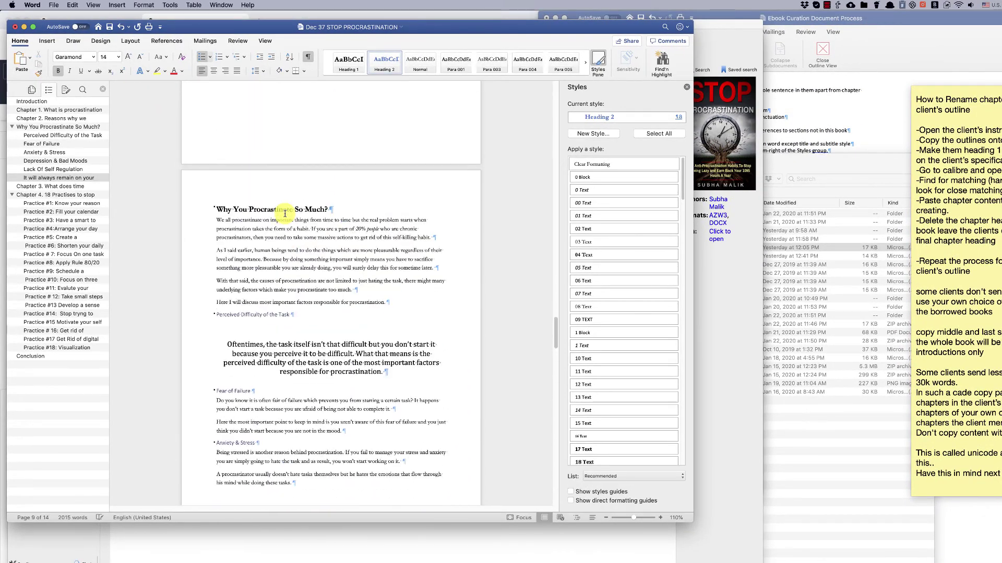
scroll(285, 214, down, 10)
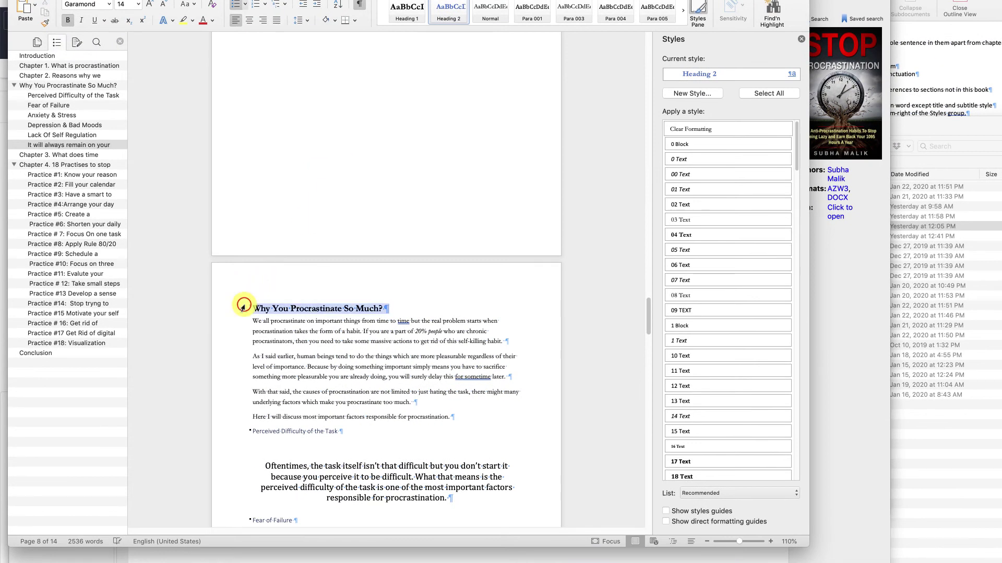
key(alt+super+1)
key(BackSpace)
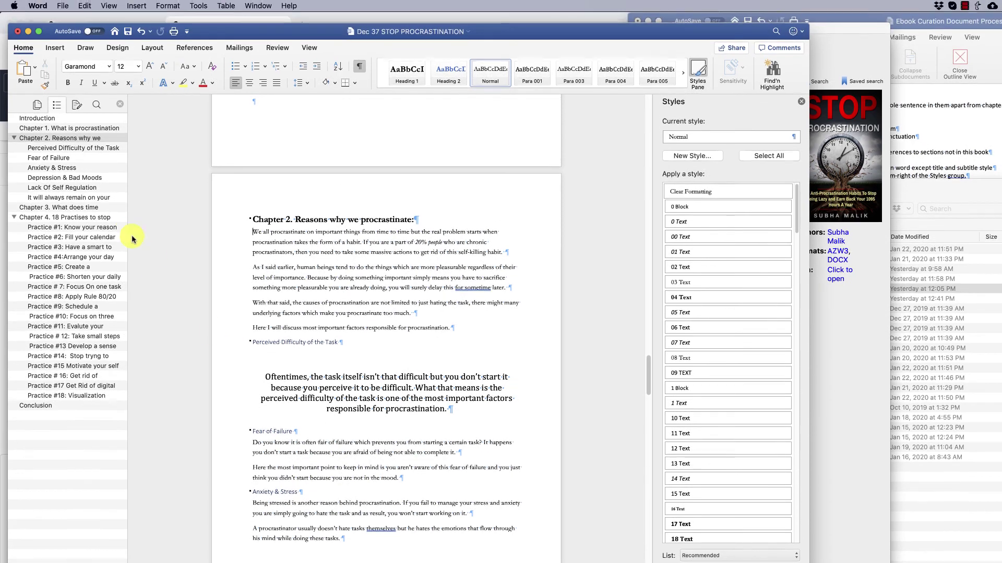
click(108, 144)
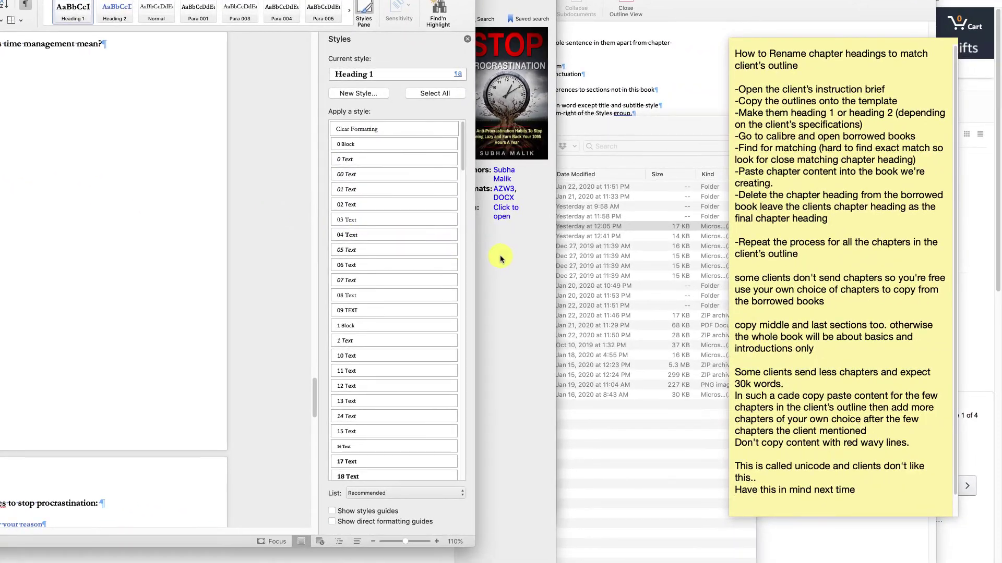
Switch to calibre and open the DOCX of the Stop Procrastinating title on simple steps to increase productivity
click(836, 319)
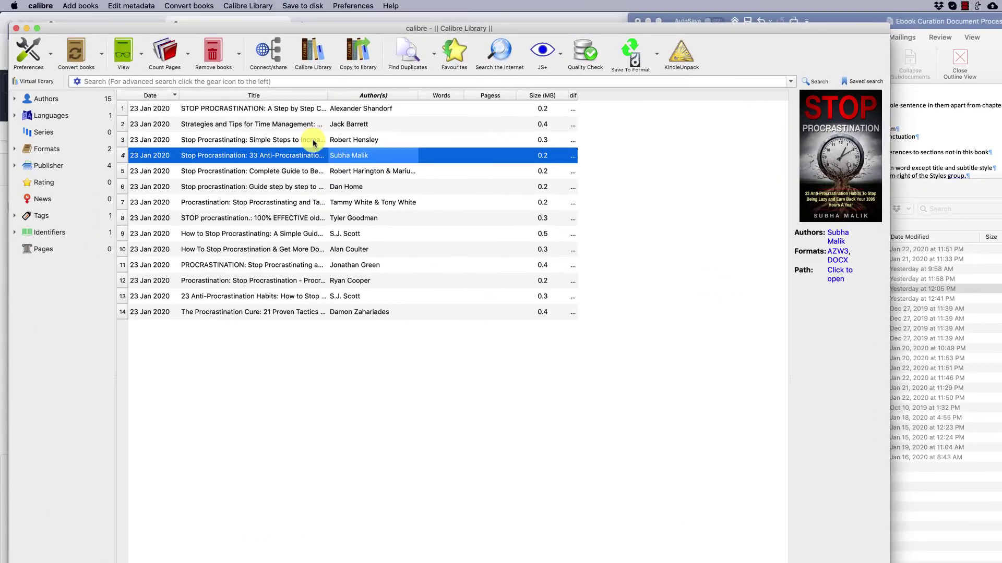
click(2, 78)
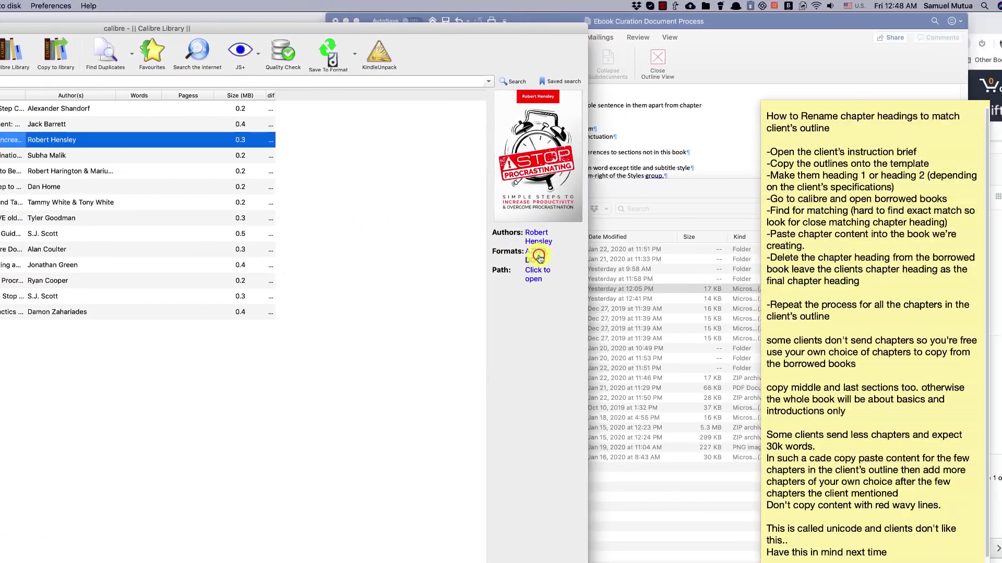
click(744, 256)
key(super+Tab)
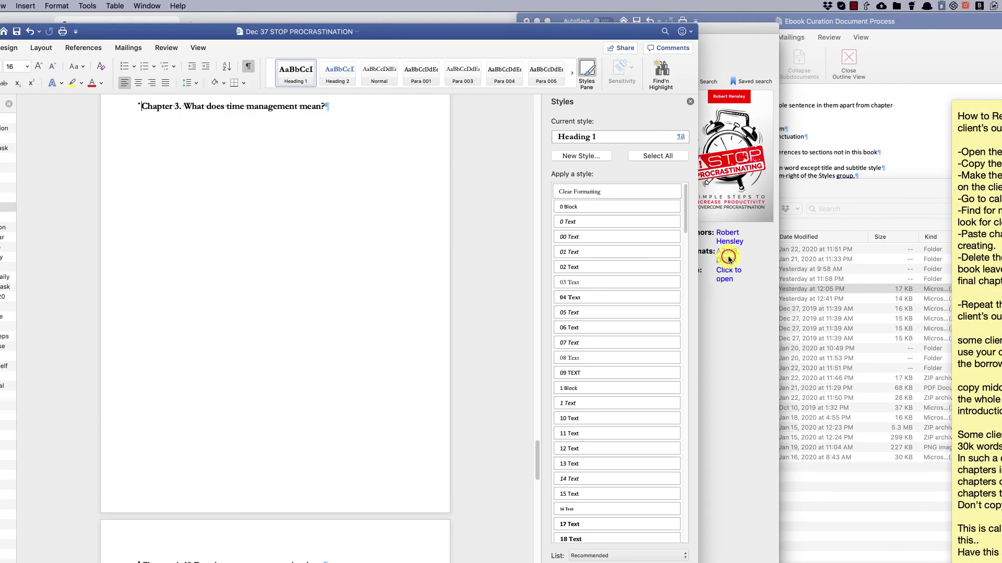
click(729, 260)
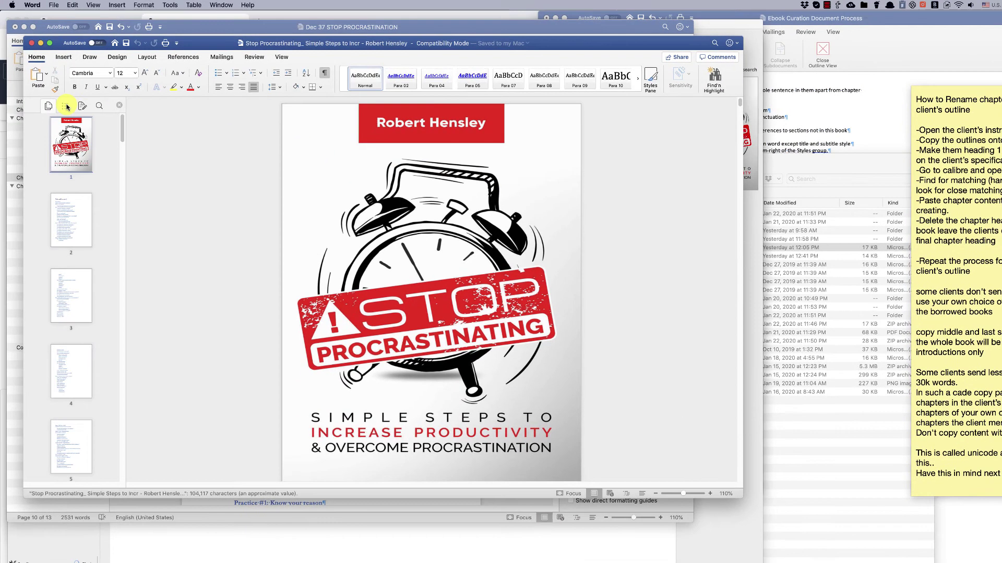
Show the borrowed book's headings and examine the text from "What is procrastination" through Chapter 4 for usable content
click(67, 105)
click(62, 134)
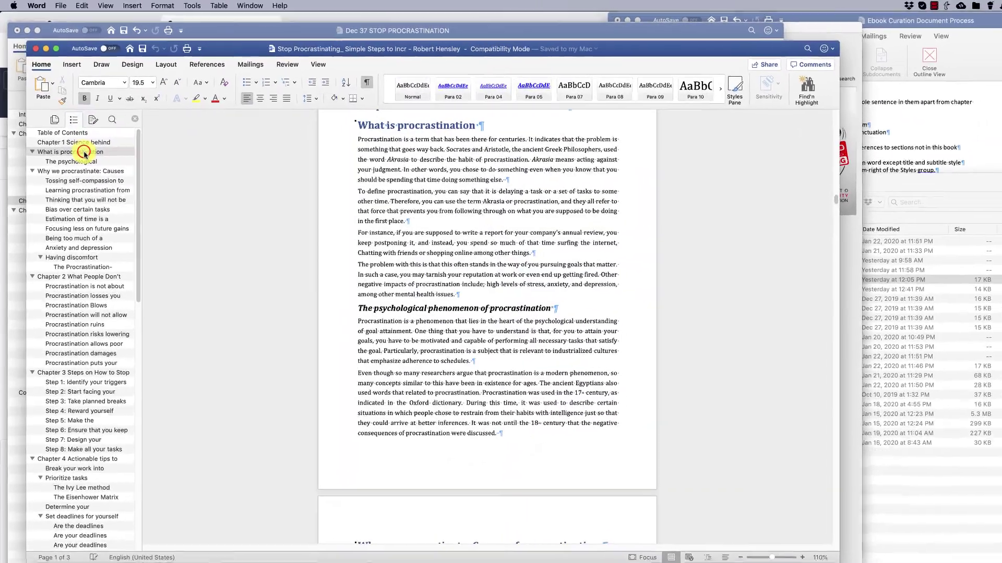
click(84, 152)
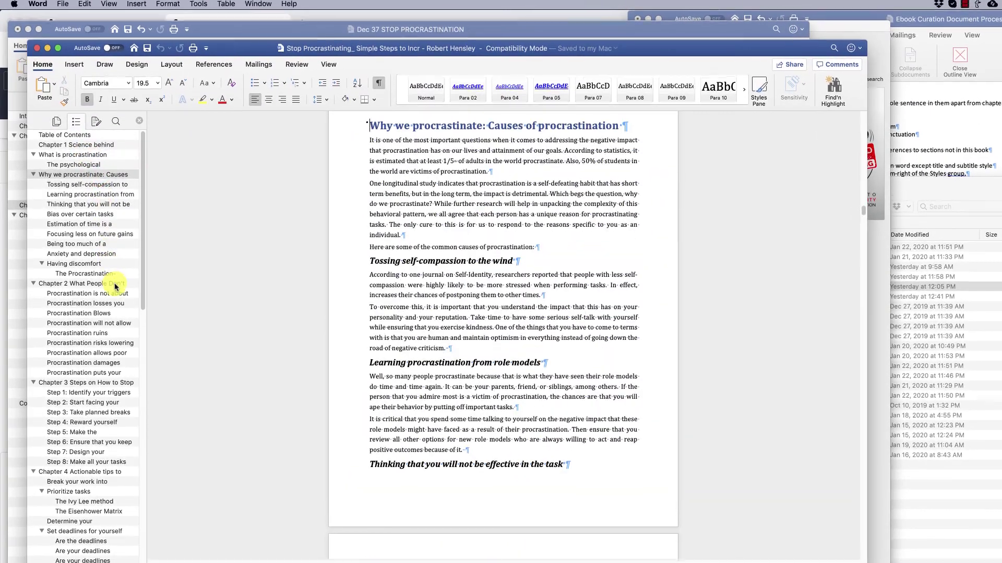
click(114, 286)
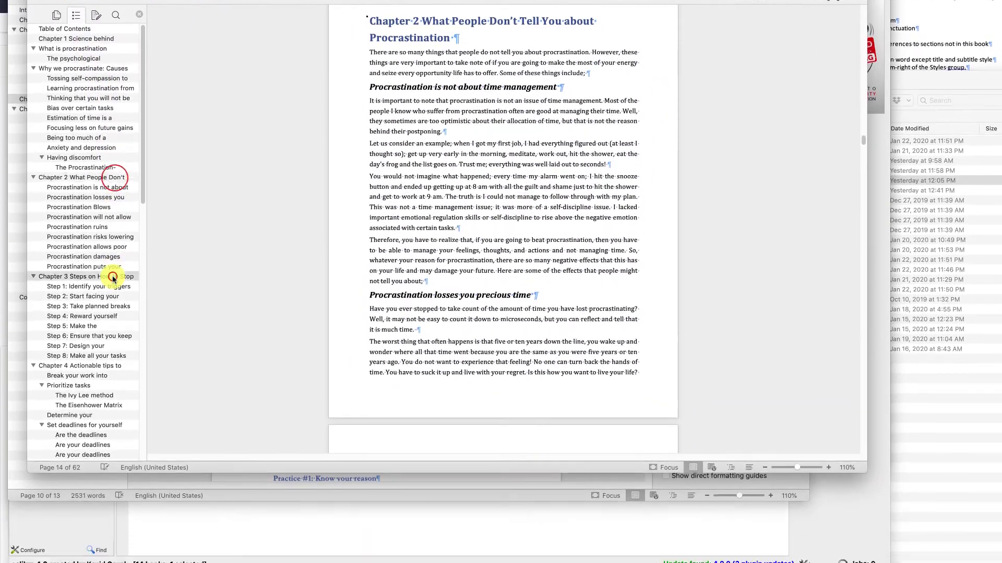
click(113, 277)
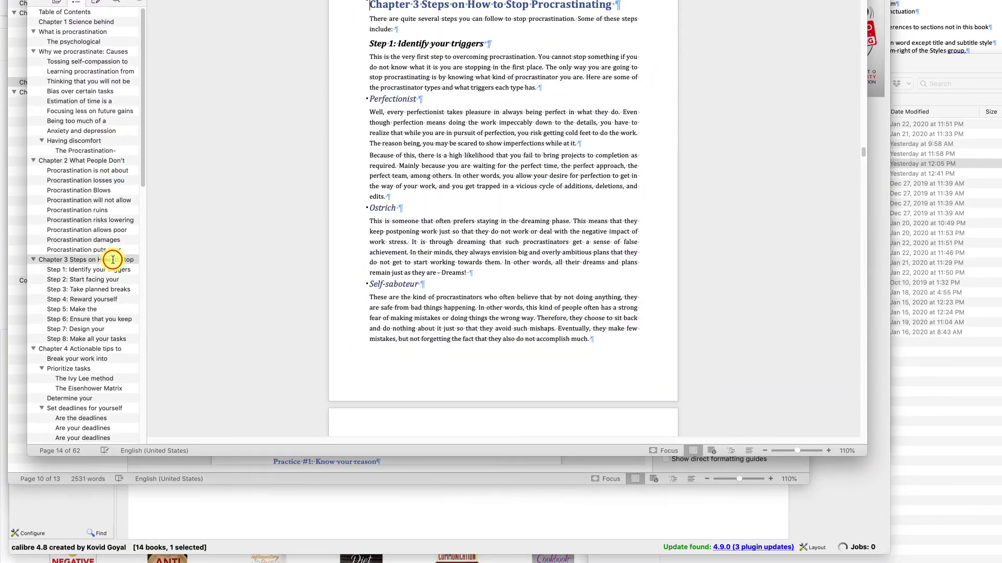
scroll(113, 262, down, 5)
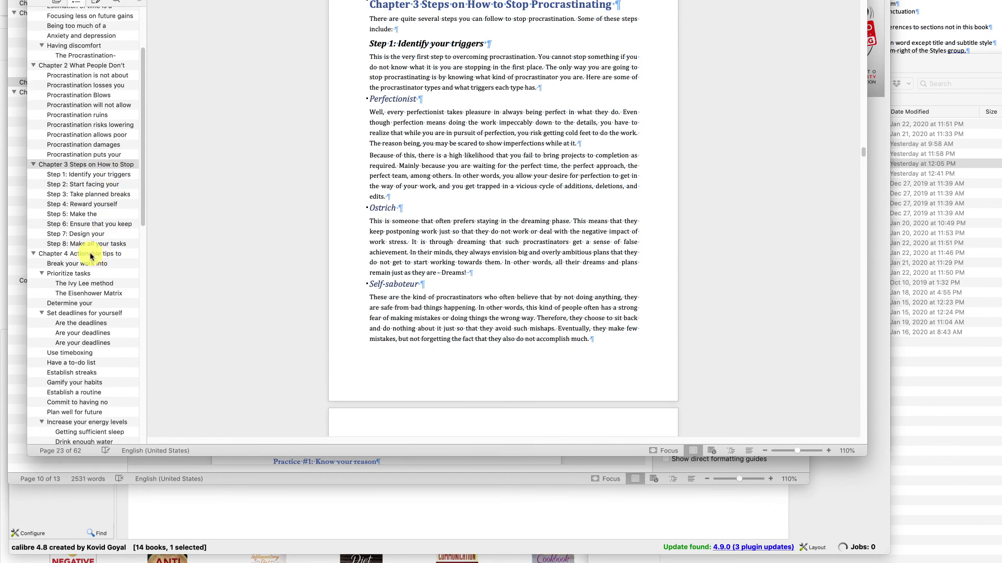
click(90, 255)
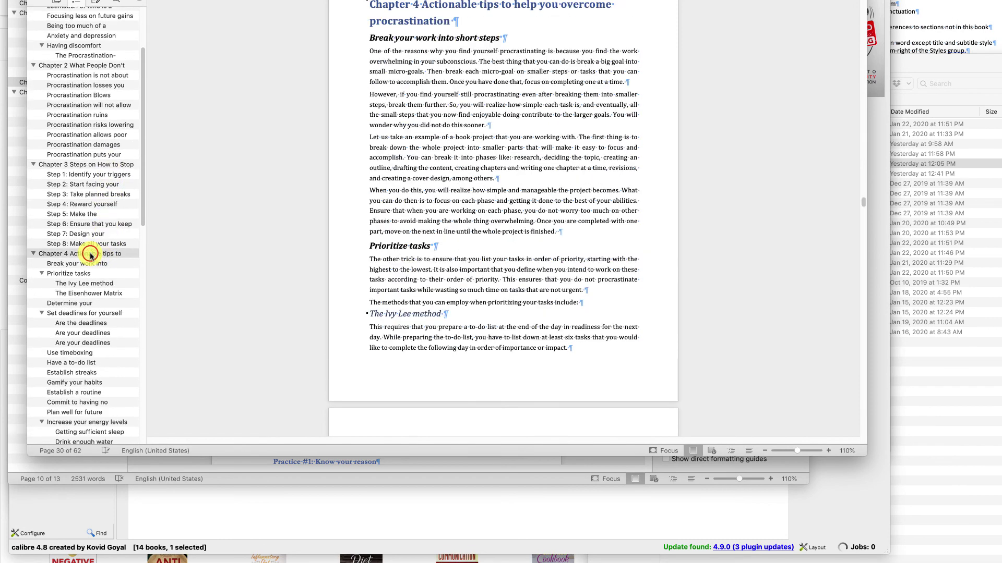
scroll(91, 256, down, 5)
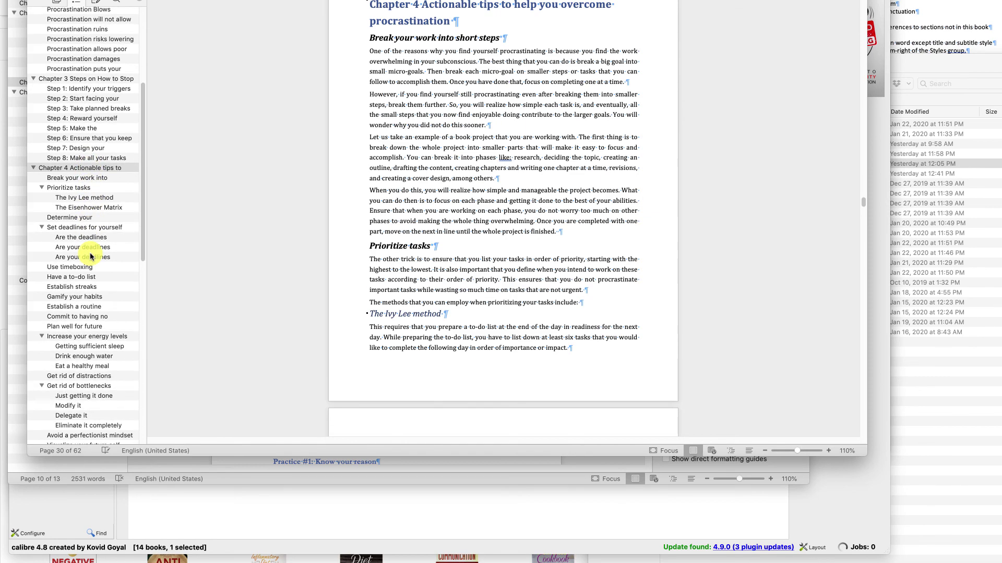
Widen the heading list to read full titles, and look through Chapters 5 to 9 and One Last Word
drag(145, 257, 252, 269)
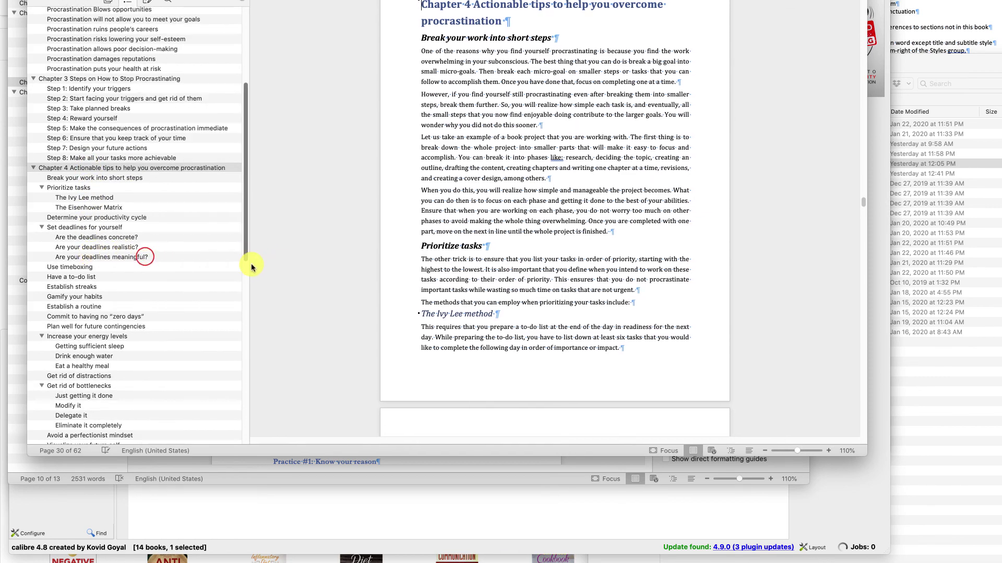
scroll(144, 295, down, 9)
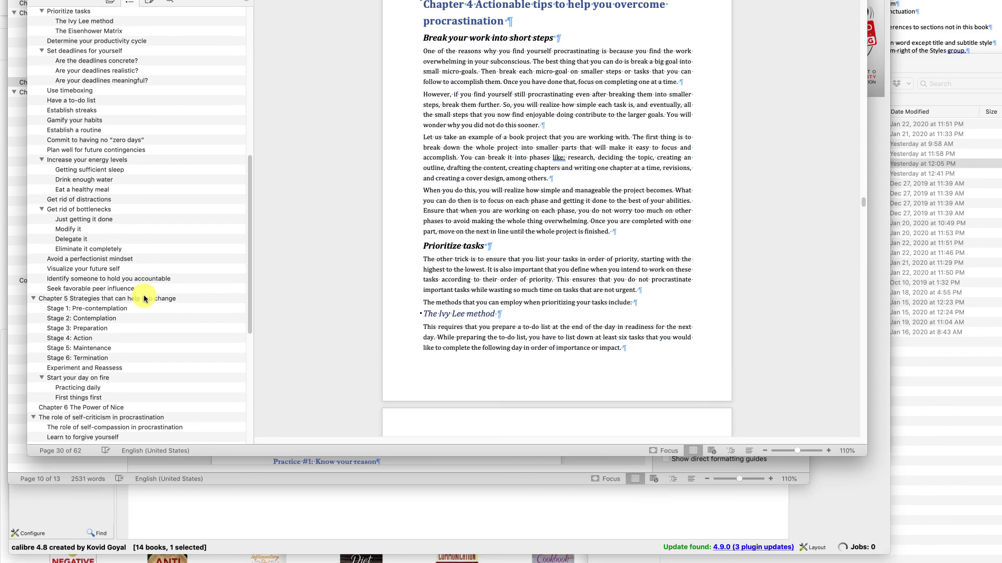
click(144, 298)
scroll(141, 296, down, 9)
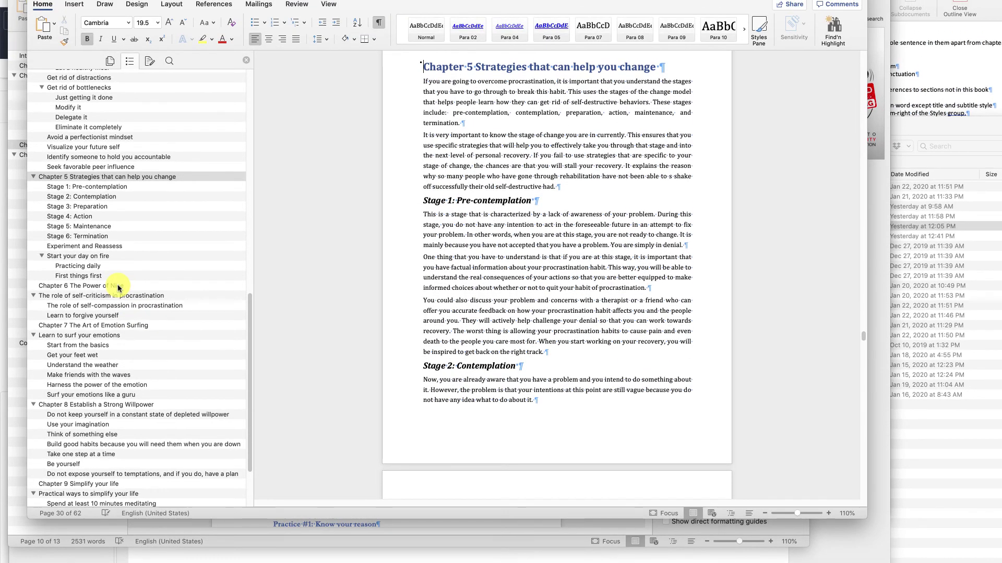
click(118, 283)
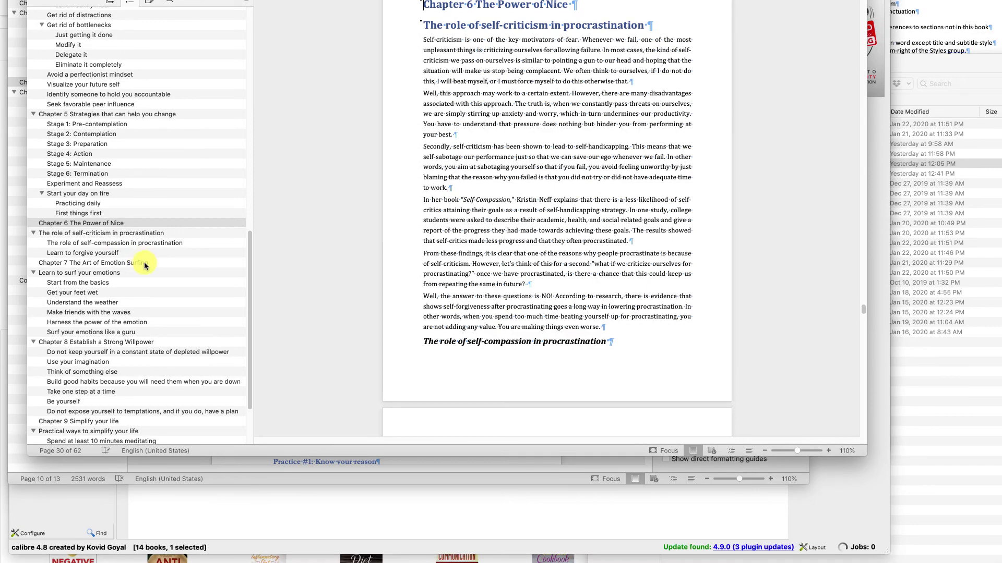
click(145, 279)
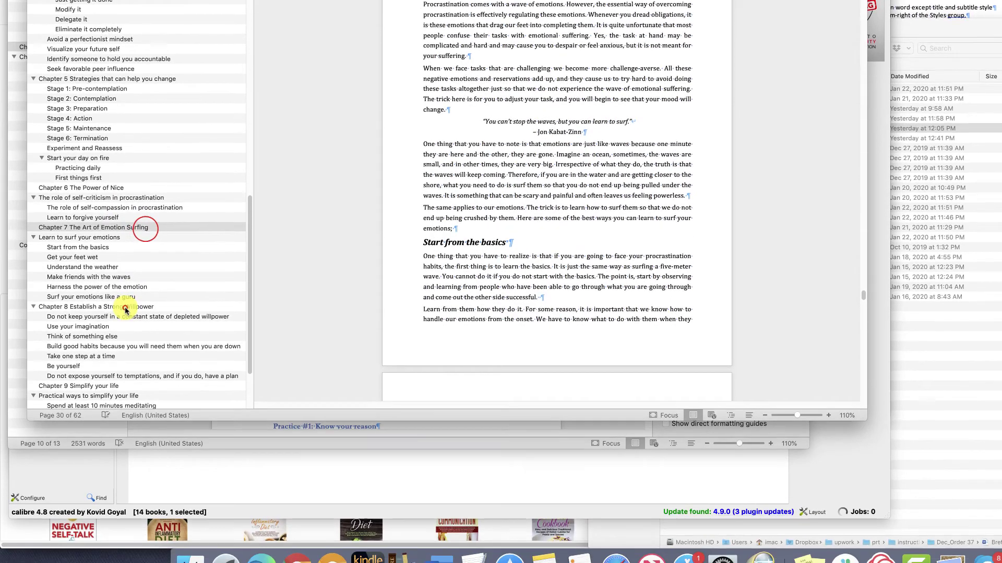
click(125, 308)
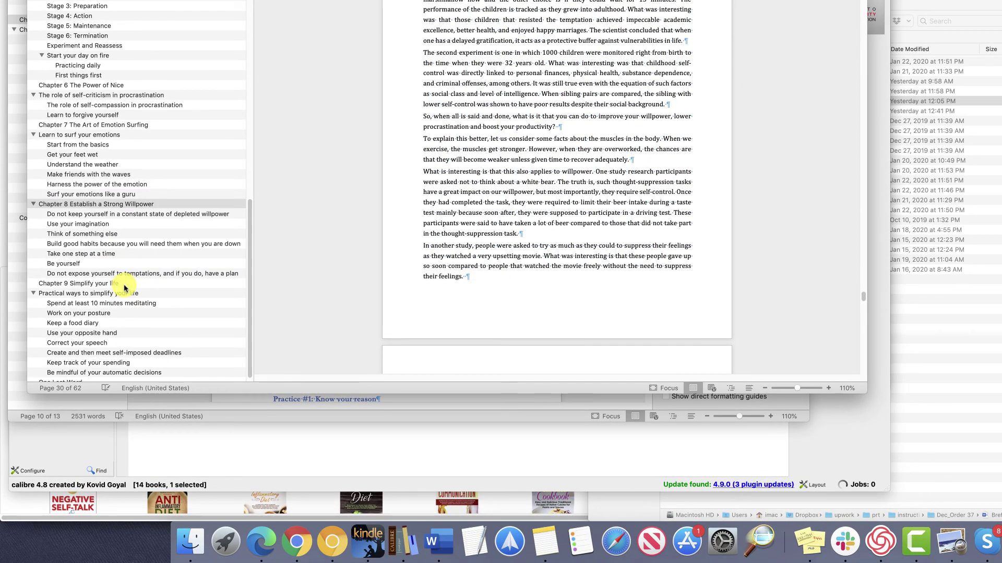
click(124, 286)
click(128, 290)
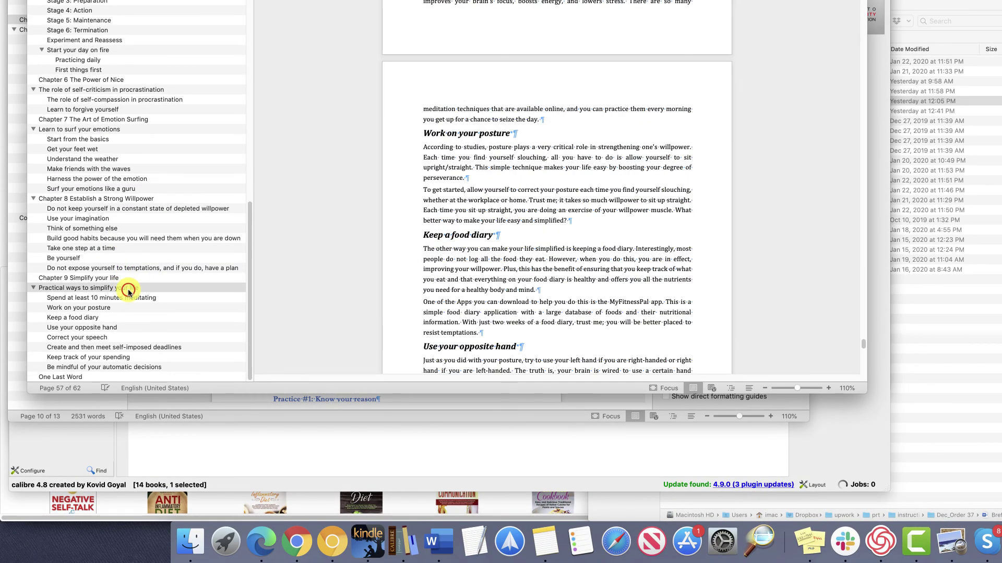
click(73, 376)
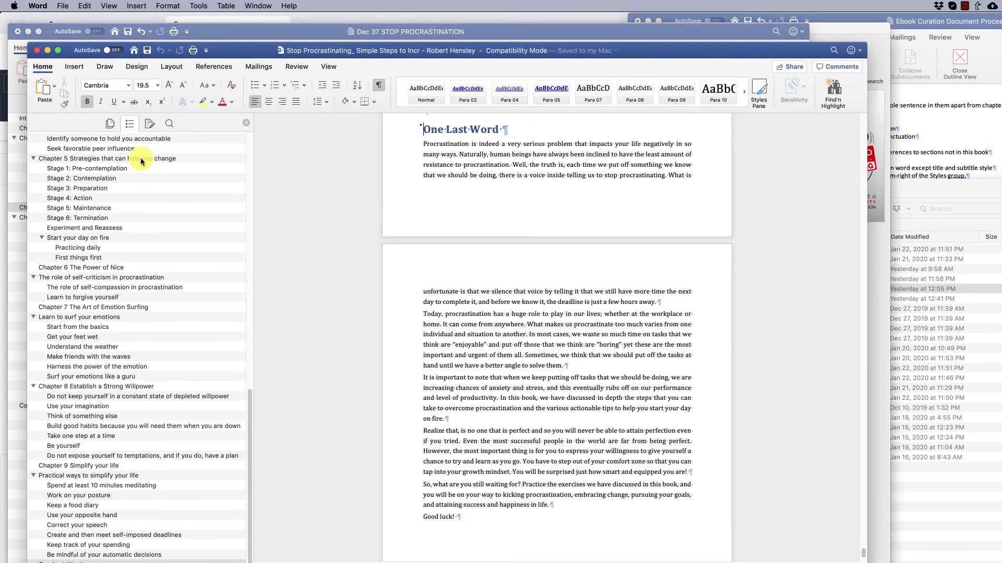
Return to Chapter 4, "Actionable tips to help you overcome procrastination", and show the book in Outline view
click(141, 159)
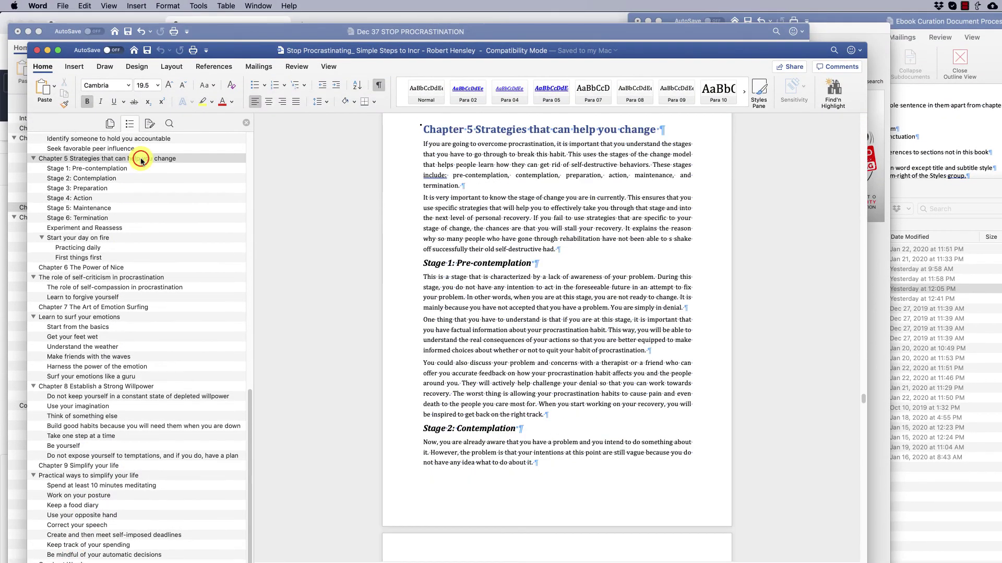
scroll(141, 162, up, 8)
scroll(141, 162, up, 4)
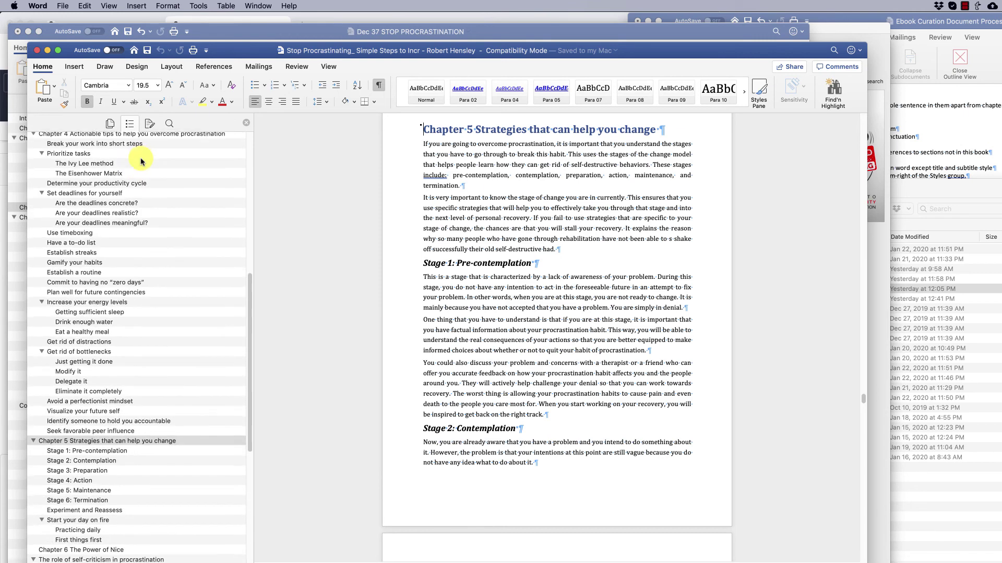
click(175, 137)
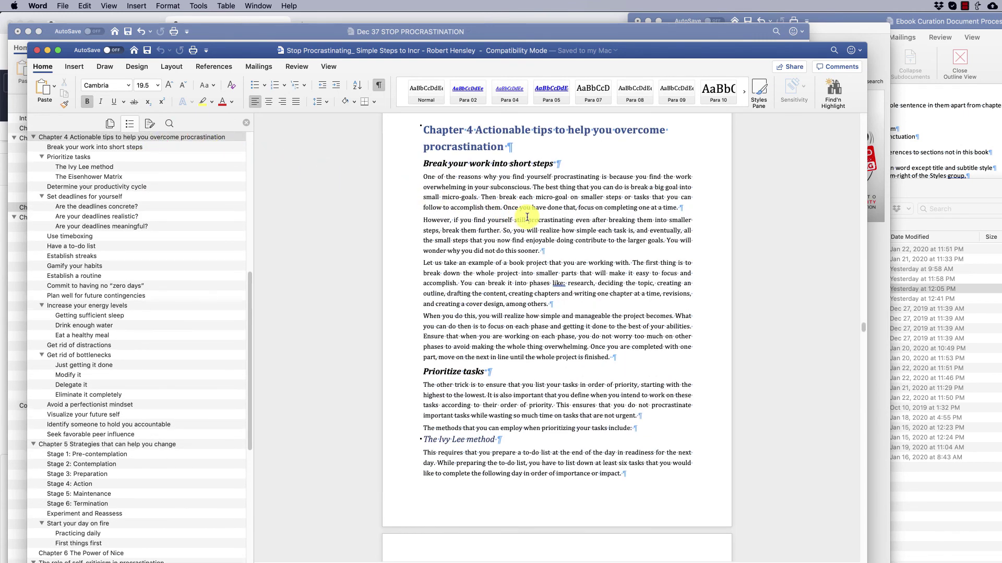
scroll(527, 217, up, 1)
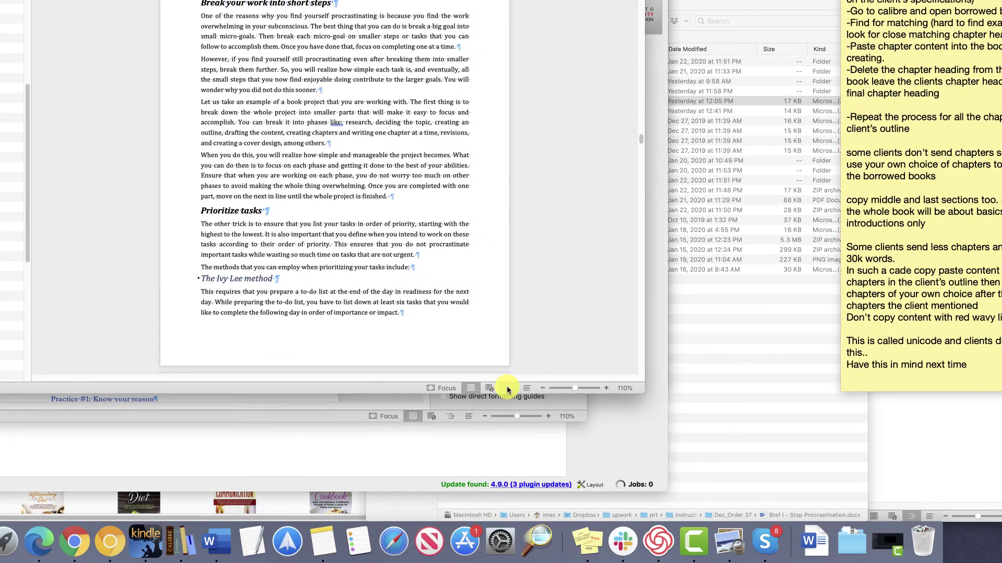
click(507, 386)
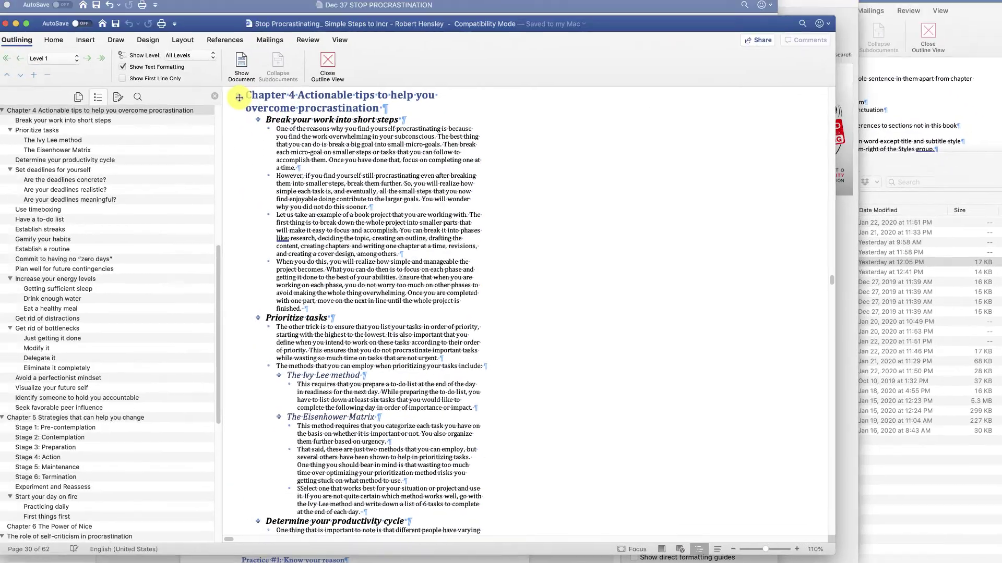
Select the whole of Chapter 4 with its subsections and check its word count
click(242, 96)
key(super+shift+g)
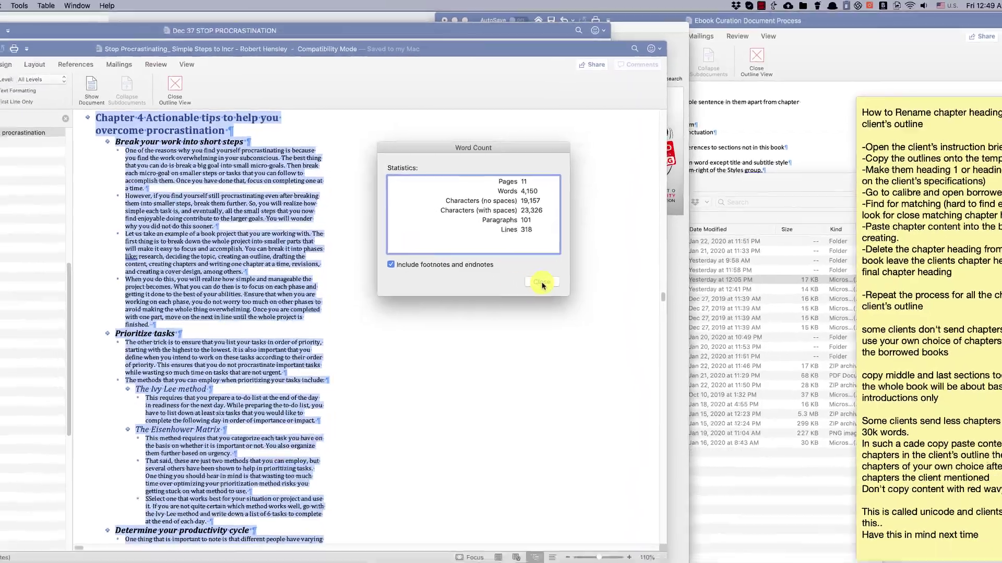
click(627, 291)
Select Chapter 4 only from its title to the end of "Get rid of bottlenecks", and check the selection's word count
click(299, 189)
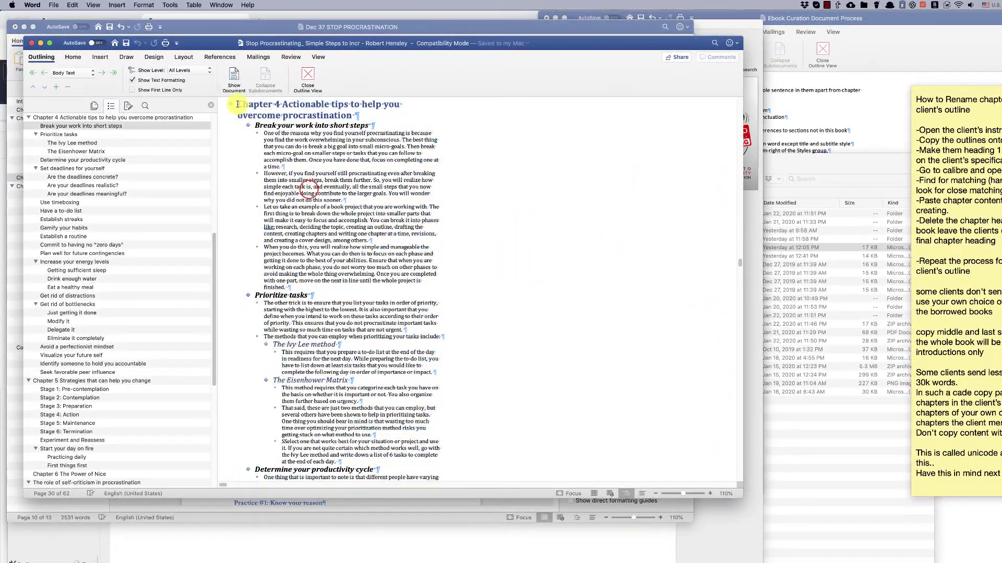
drag(237, 104, 405, 136)
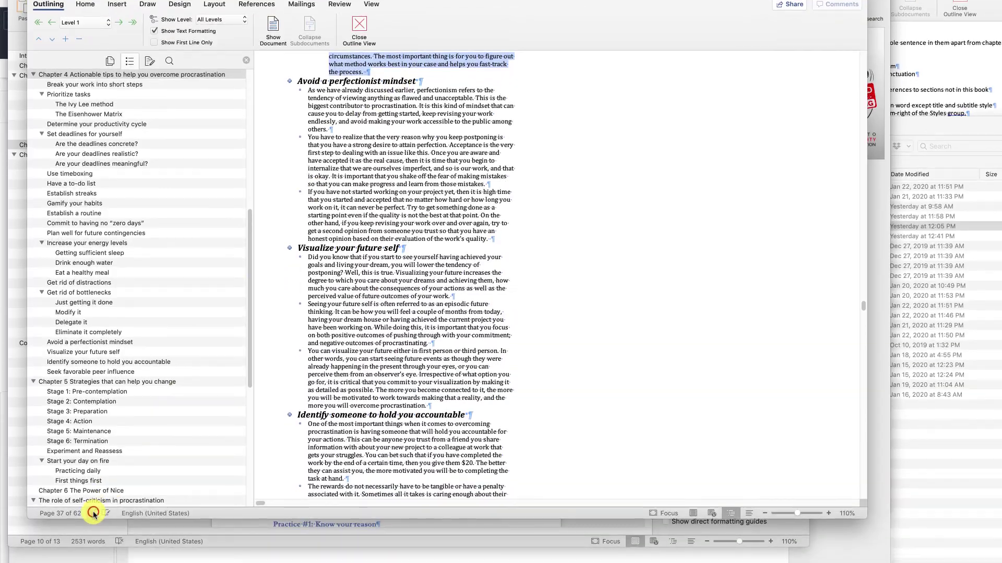
click(94, 514)
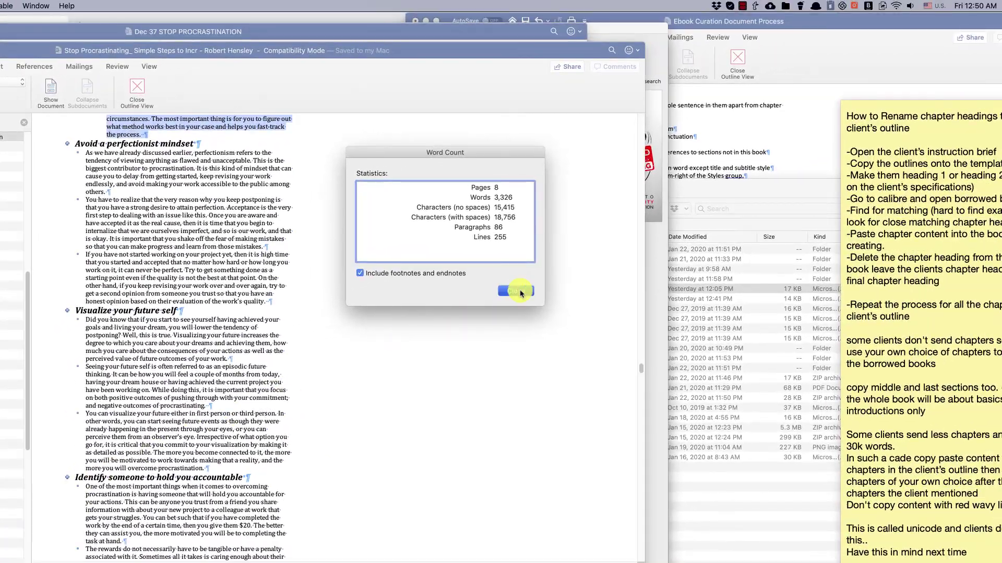
Select Chapter 4 only from its title to the end of the "Exercise" section, check the word count, and copy the text
click(515, 290)
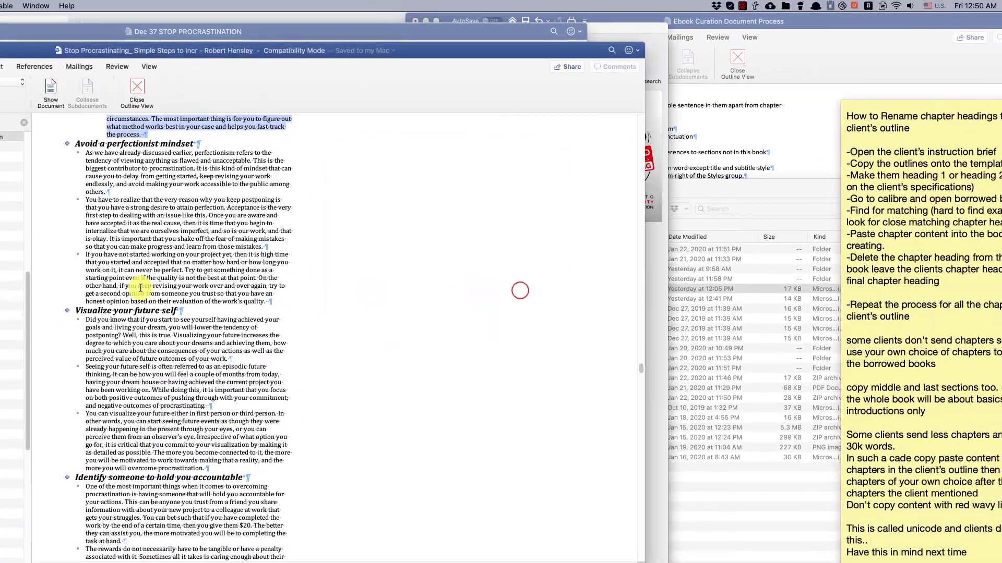
scroll(208, 261, up, 5)
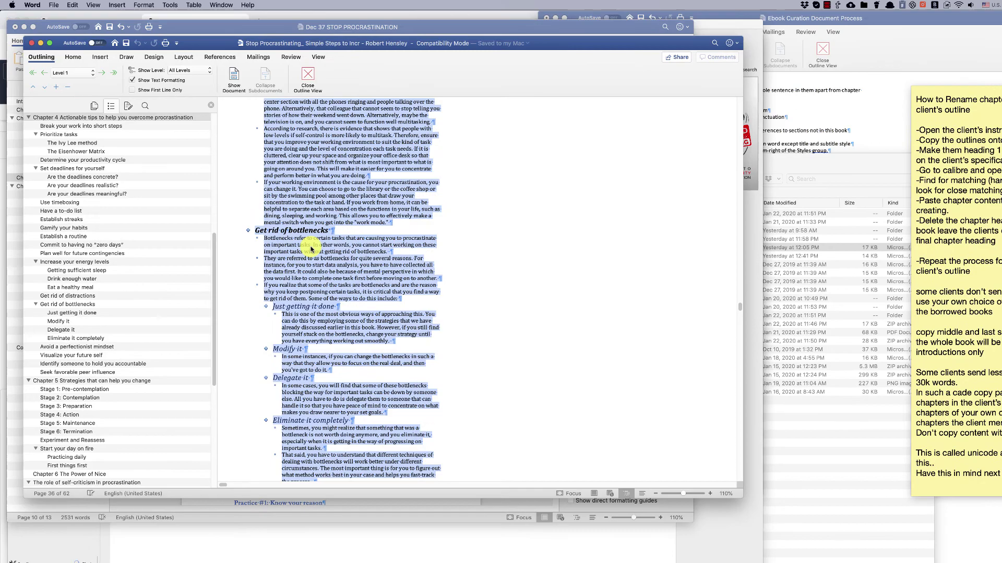
scroll(310, 249, up, 3)
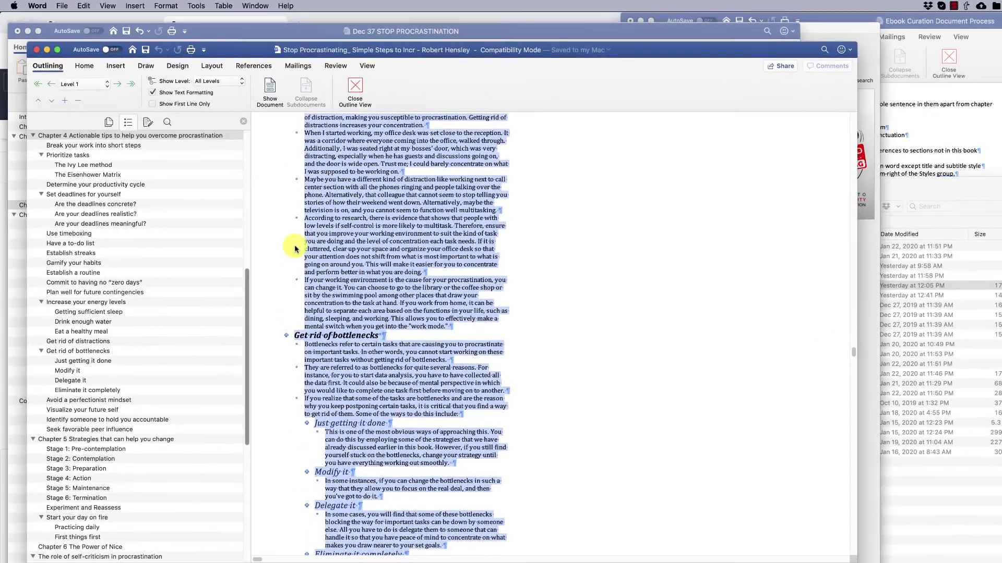
click(102, 119)
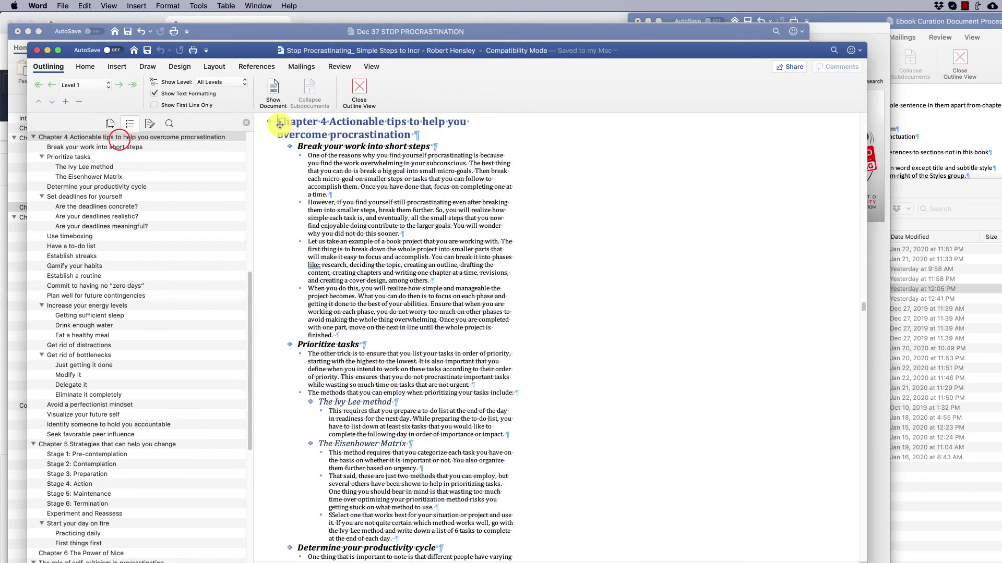
drag(280, 124, 364, 552)
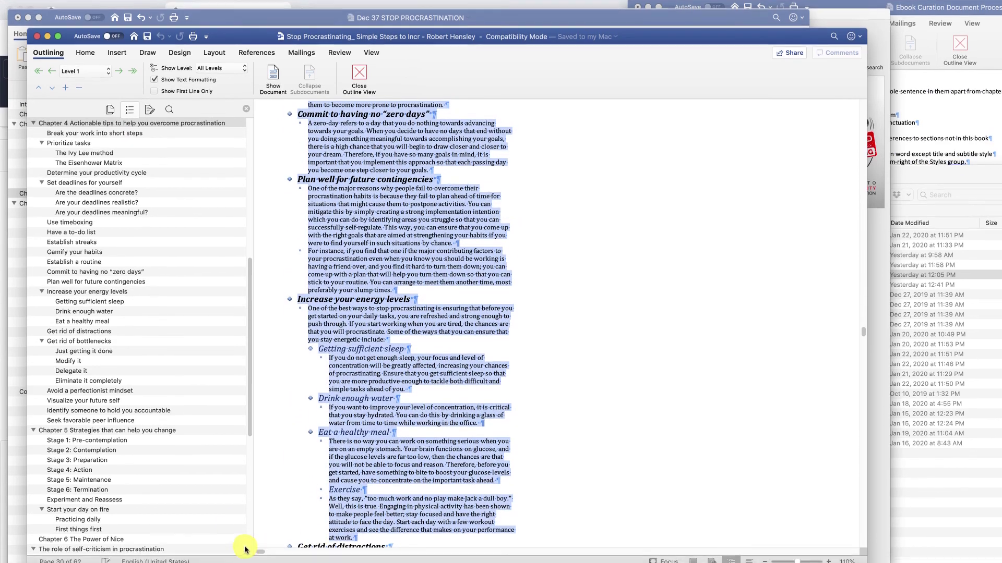
click(89, 562)
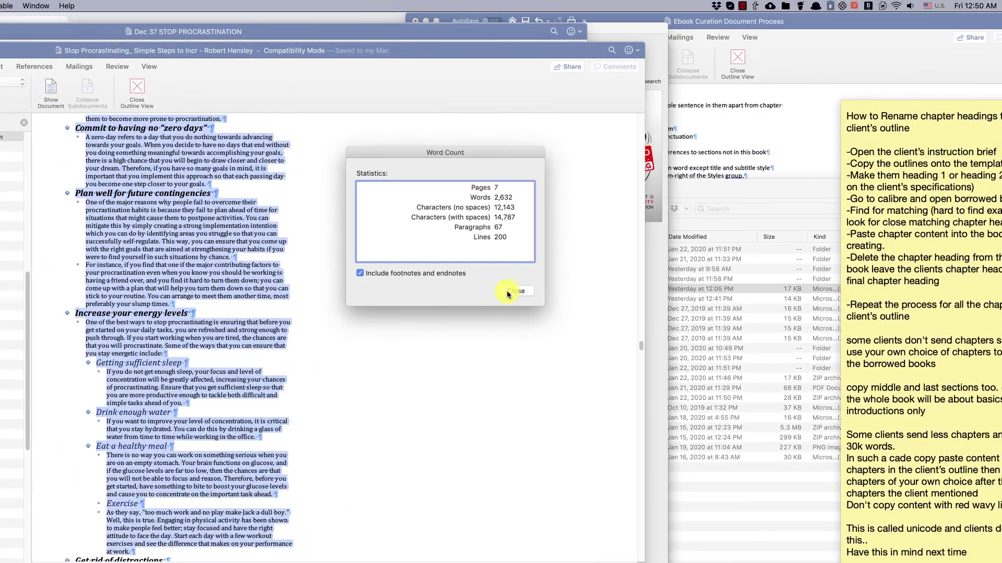
click(737, 229)
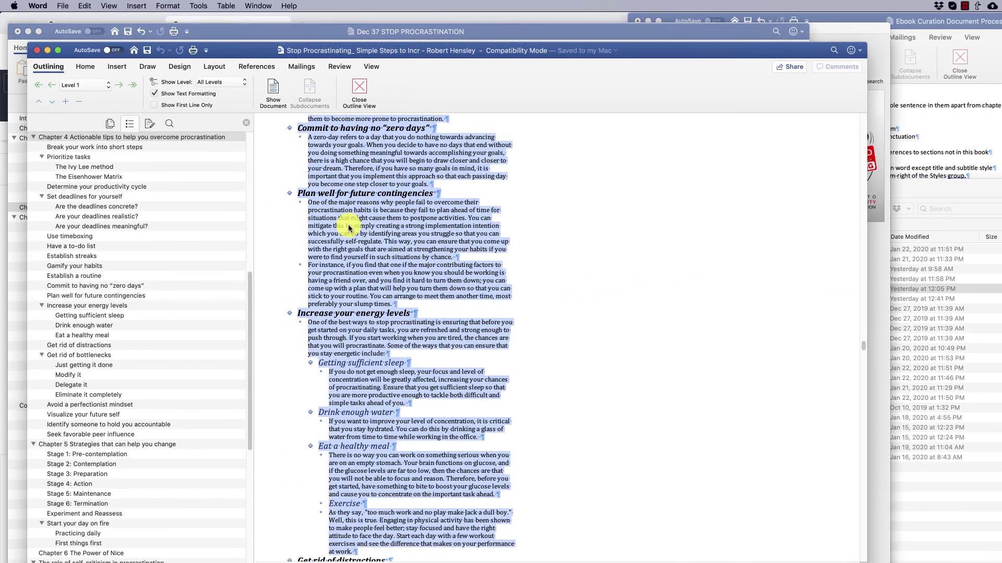
right_click(135, 224)
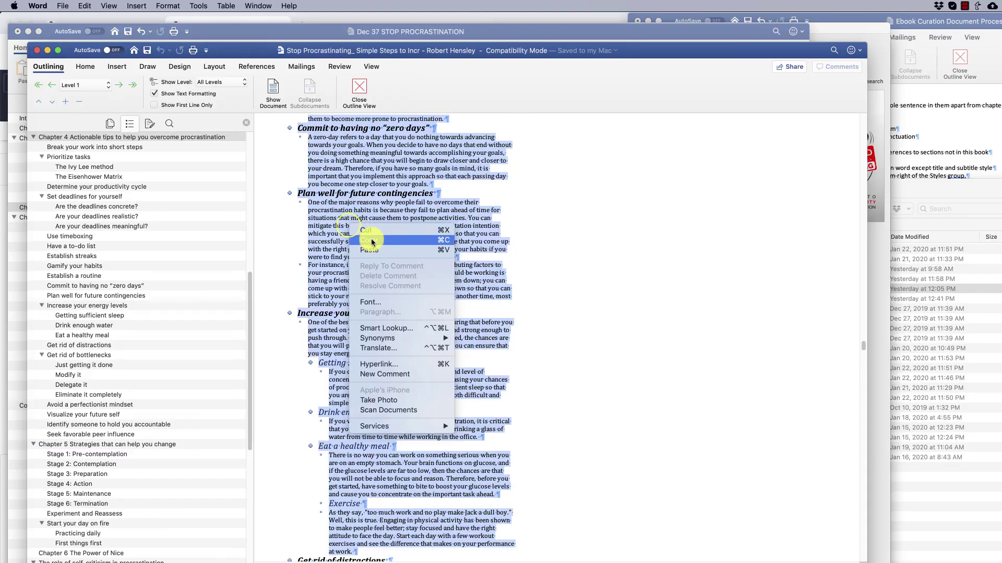
click(373, 243)
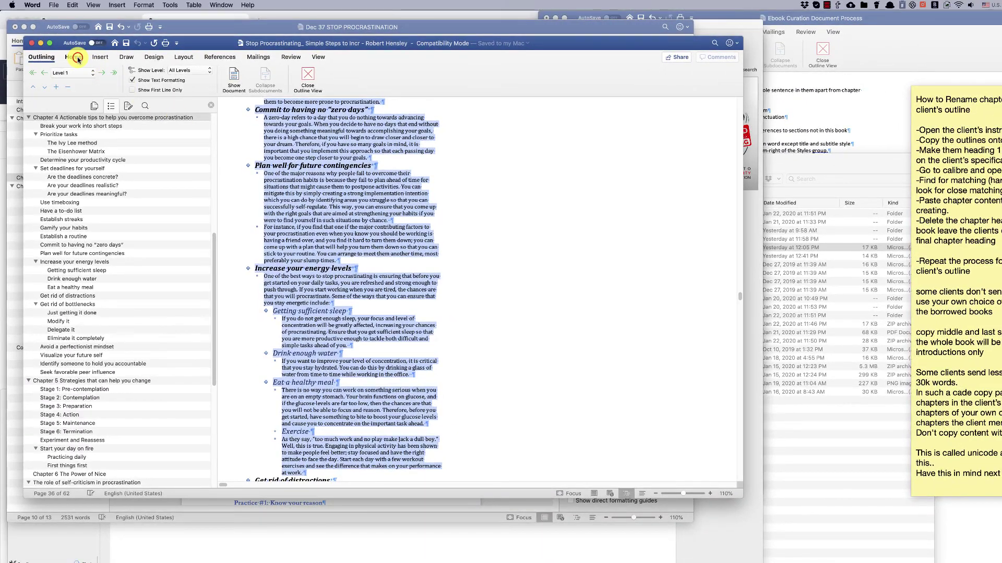
Highlight the copied Chapter 4 text in yellow, and close the borrowed book with its changes saved
click(77, 58)
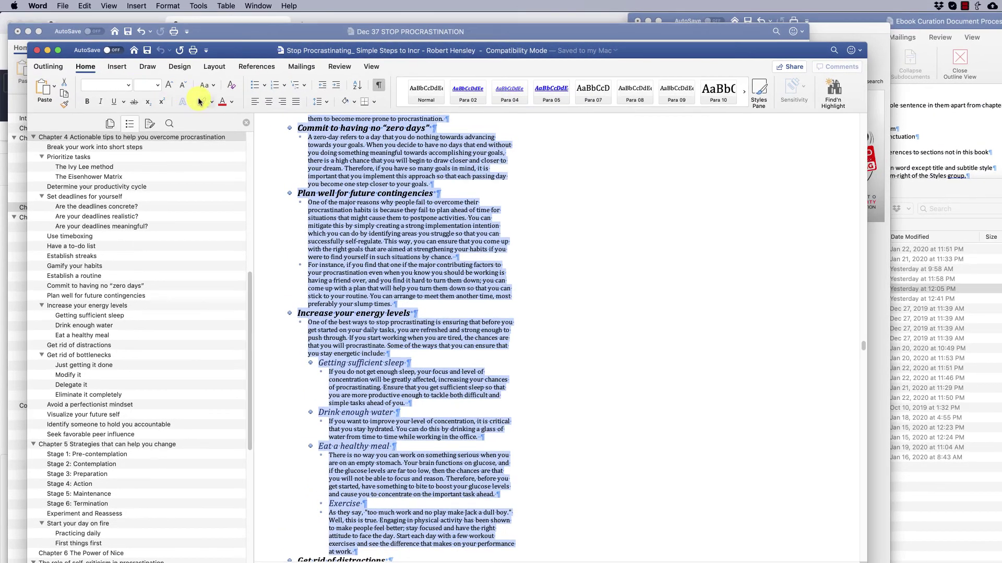
click(171, 86)
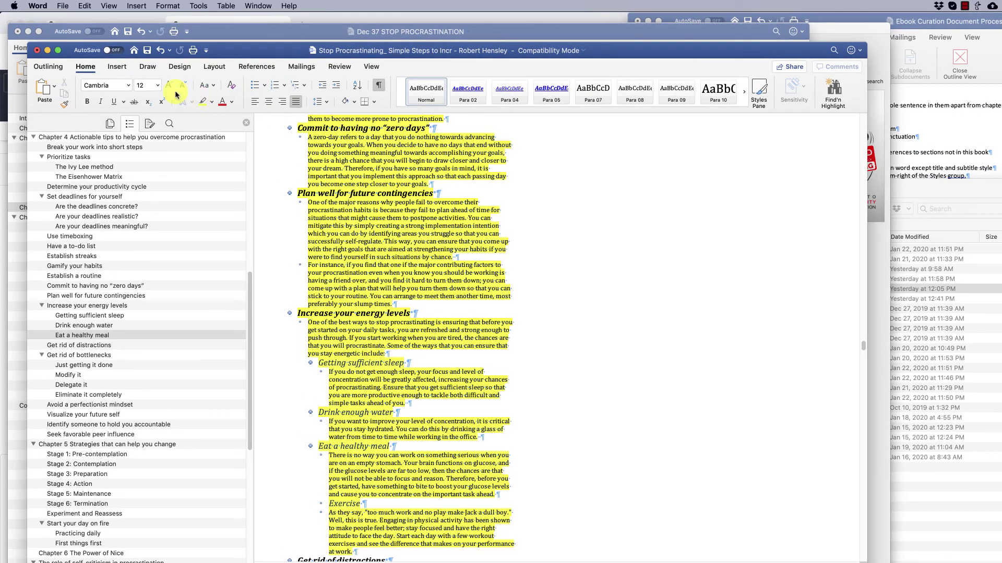
click(36, 51)
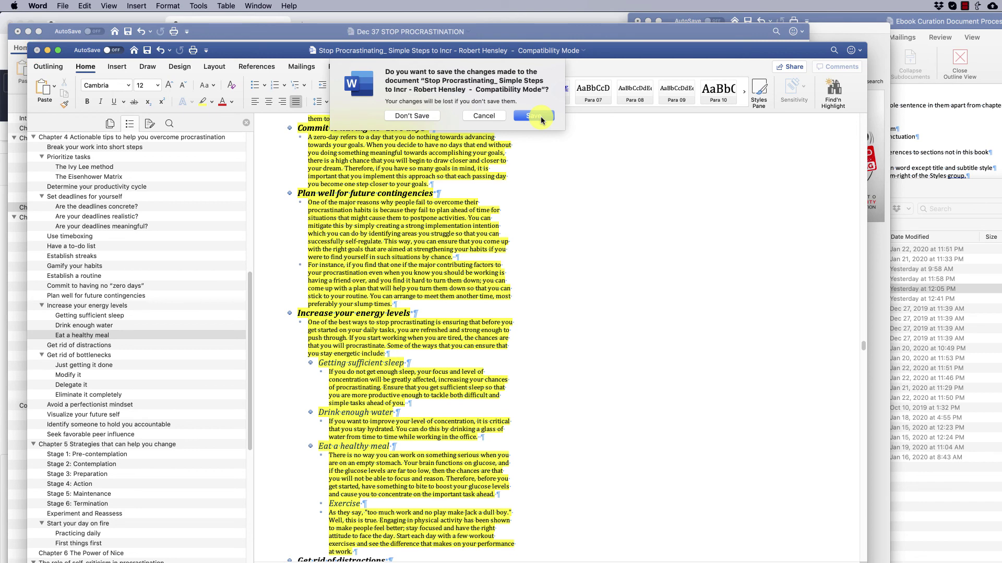
click(540, 117)
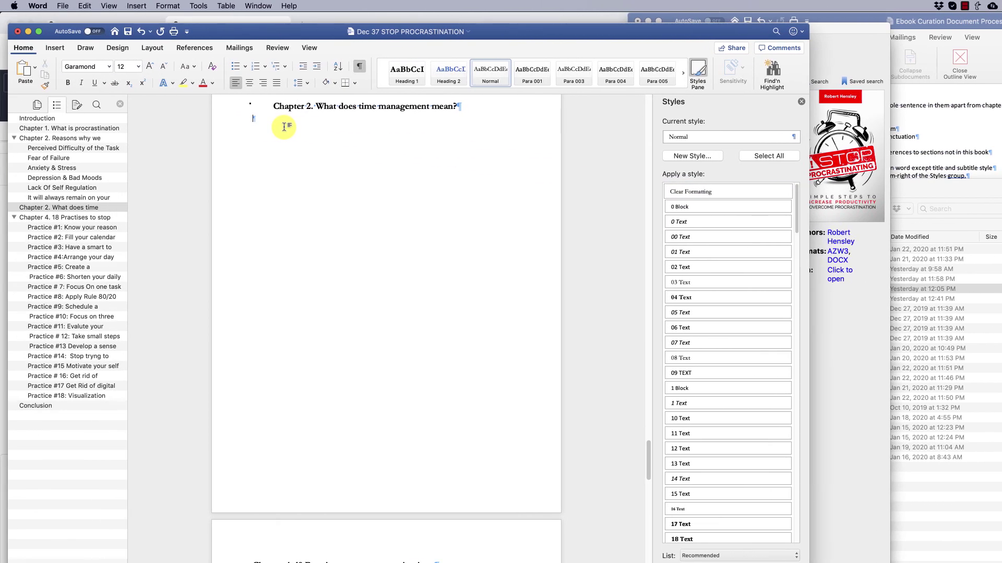
Paste the Chapter 4 text under "Chapter 2. What does time management mean?" and delete the borrowed chapter heading
right_click(245, 129)
click(308, 151)
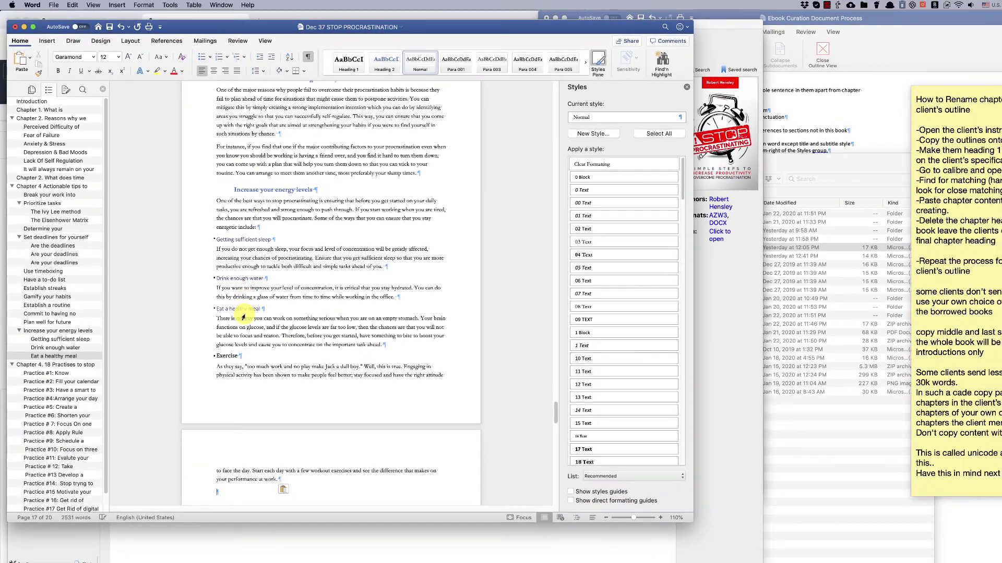
scroll(244, 318, up, 20)
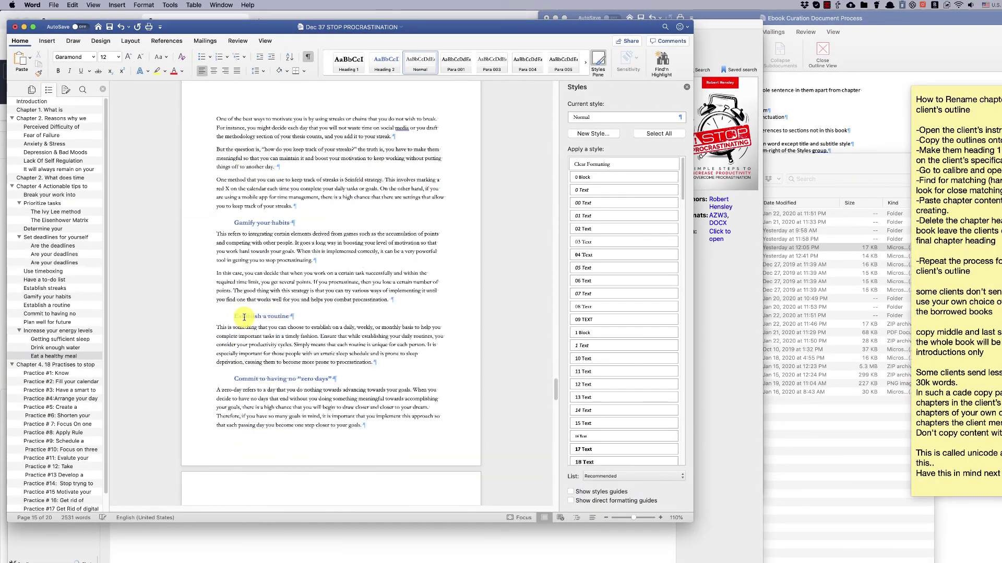
scroll(245, 317, up, 20)
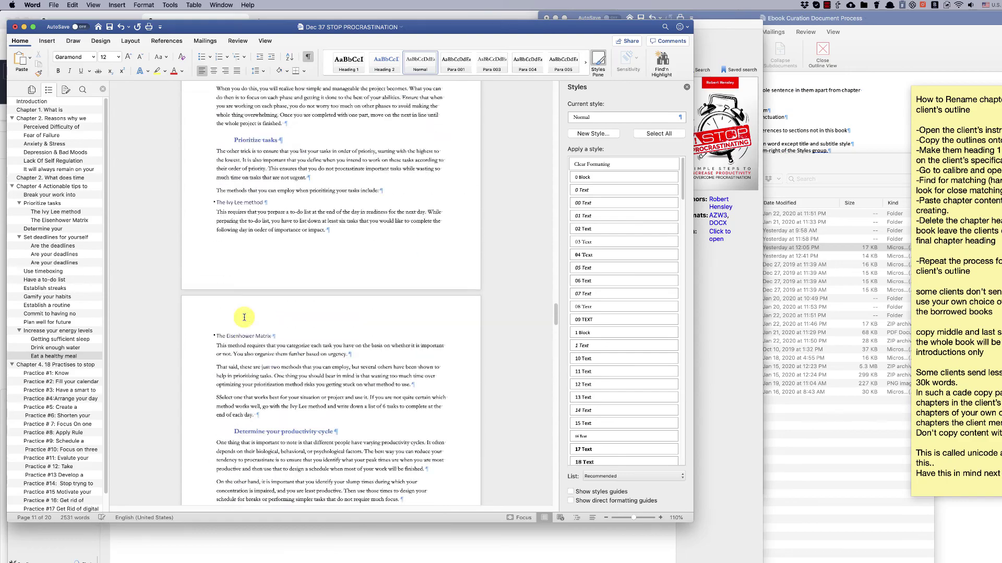
scroll(245, 317, up, 5)
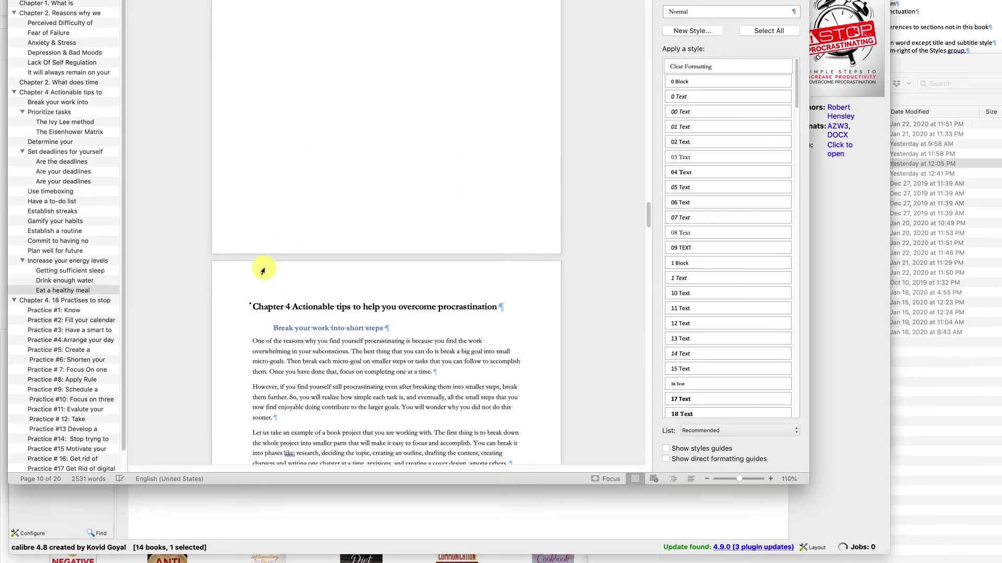
click(228, 308)
key(Delete)
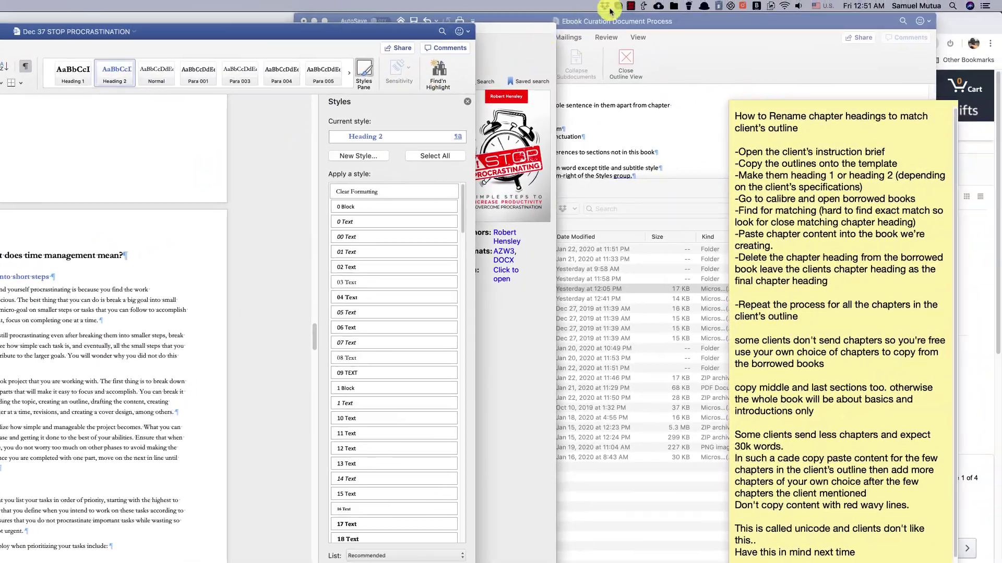
click(630, 3)
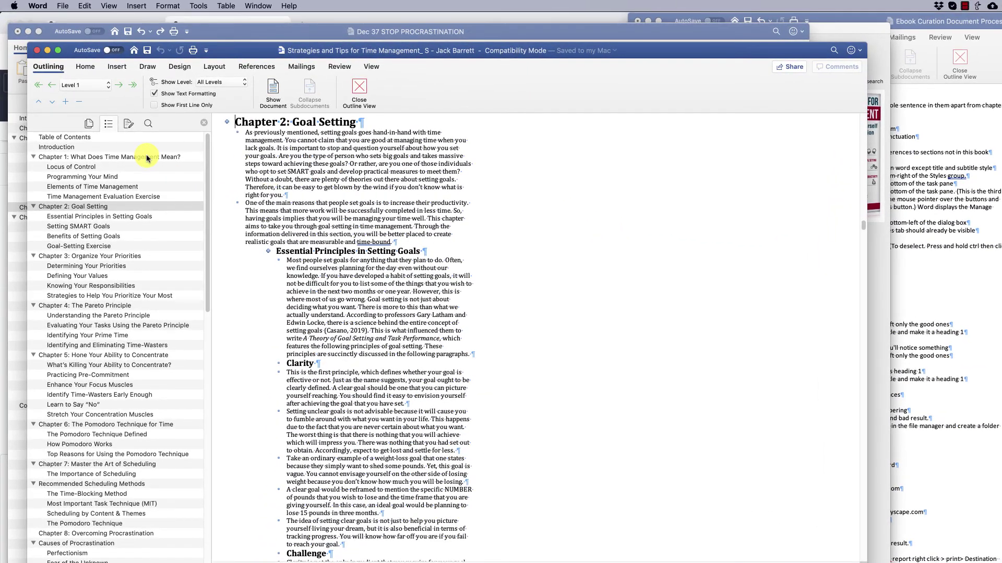
Select "Chapter 1: What Does Time Management Mean?" through the "Time Management Evaluation Exercise", check its word count, and copy it
click(125, 135)
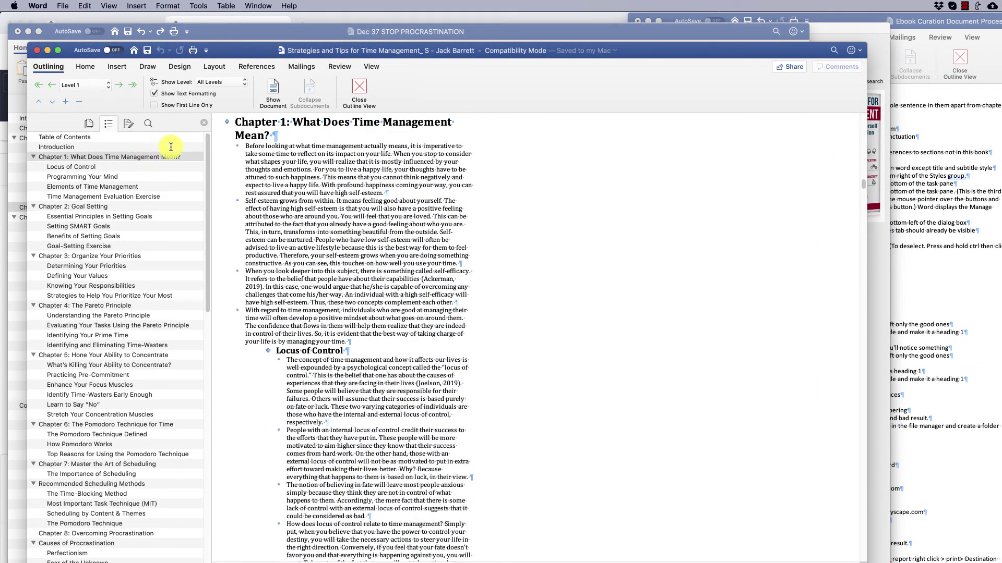
click(237, 124)
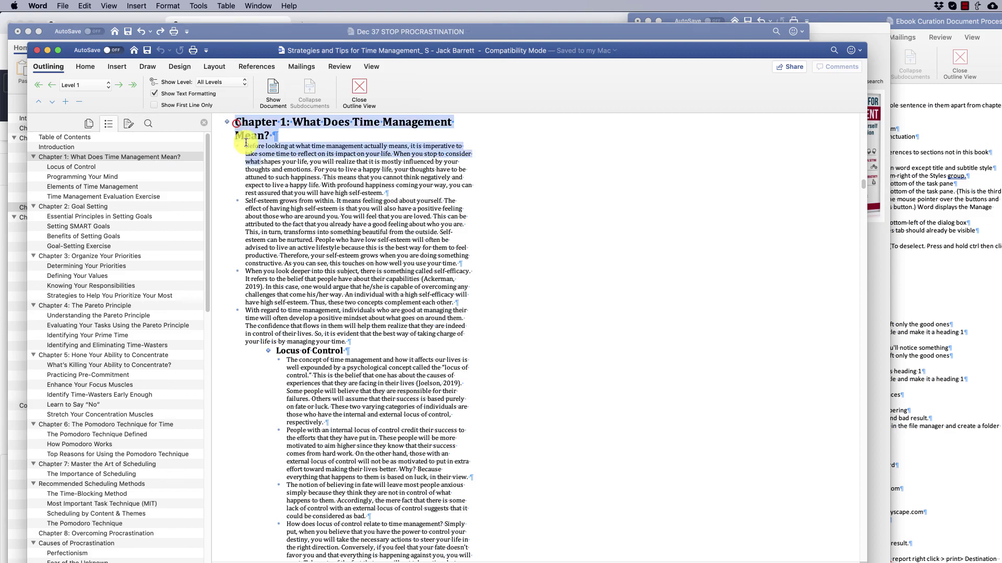
scroll(236, 124, down, 20)
drag(344, 562, 401, 331)
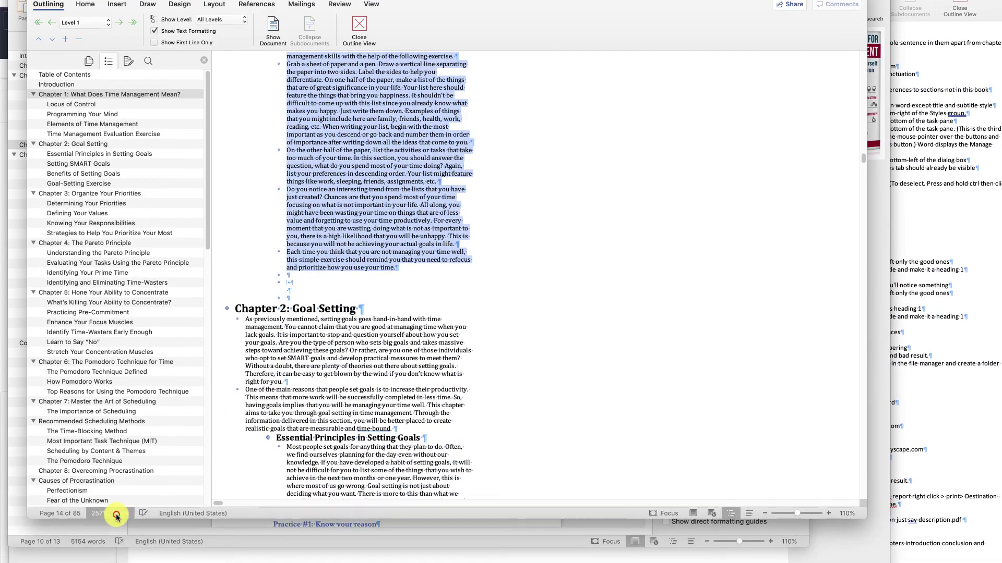
click(116, 517)
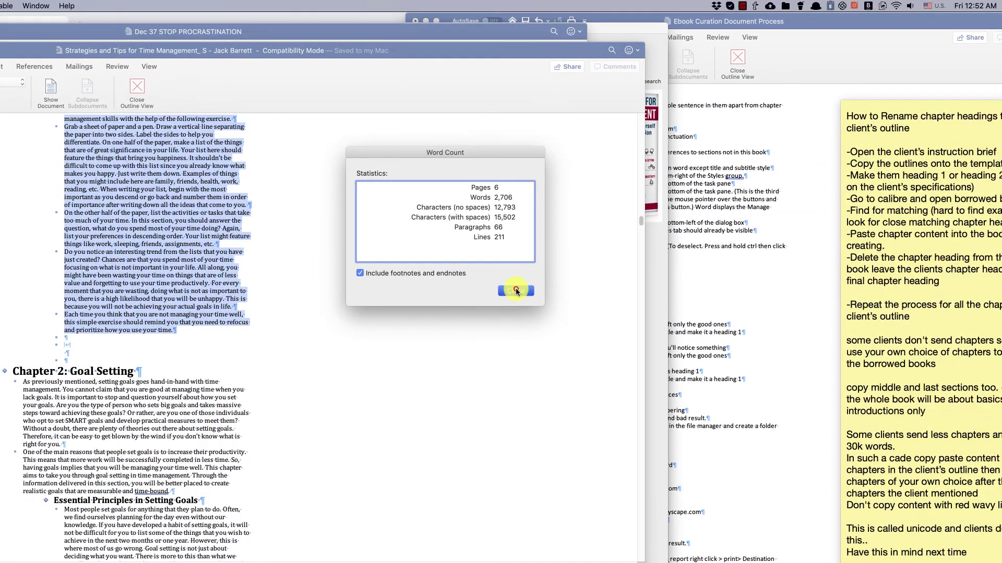
click(516, 291)
right_click(178, 224)
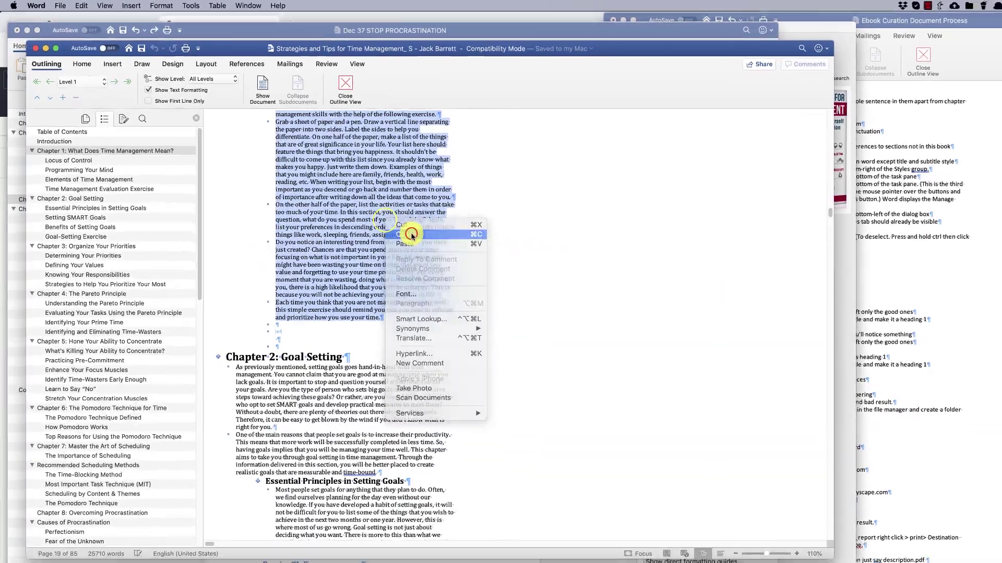
click(411, 235)
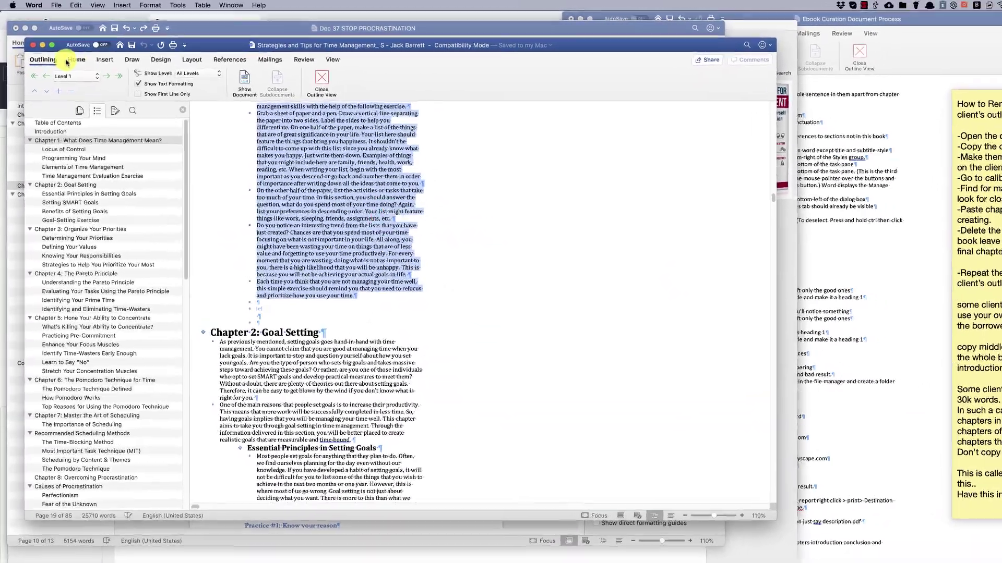
Highlight the copied time management chapter in yellow, and close that book with its changes saved
click(81, 63)
click(205, 102)
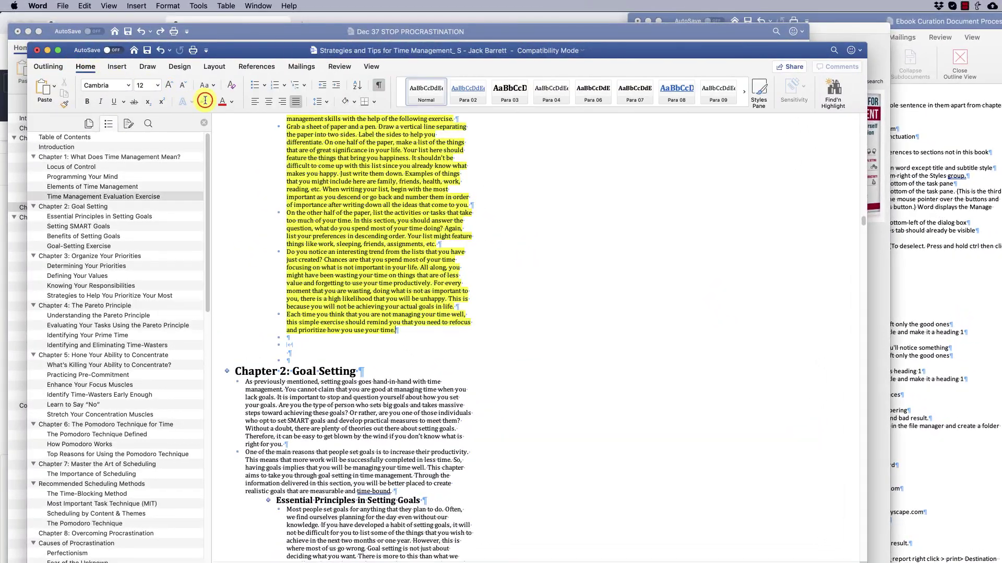
click(38, 51)
click(532, 126)
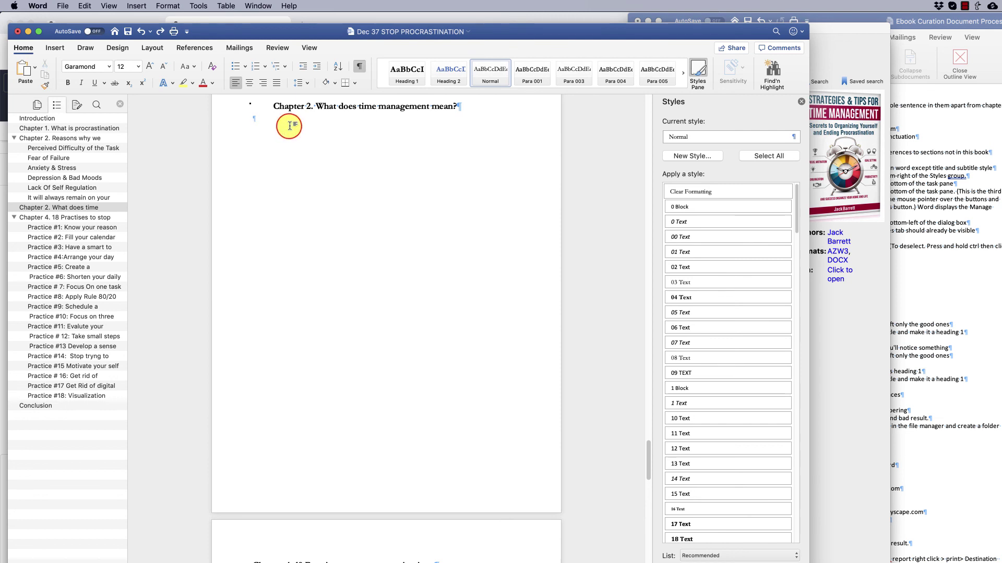
Paste the copied chapter under "Chapter 2. What does time management mean?" and delete its borrowed heading "Chapter 1: What Does Time Management Mean?"
right_click(298, 126)
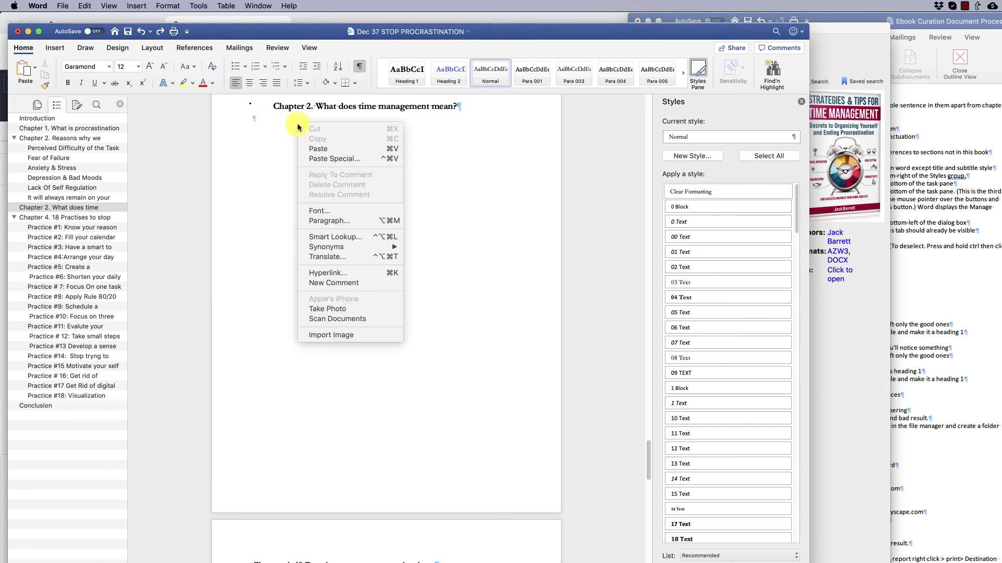
click(342, 148)
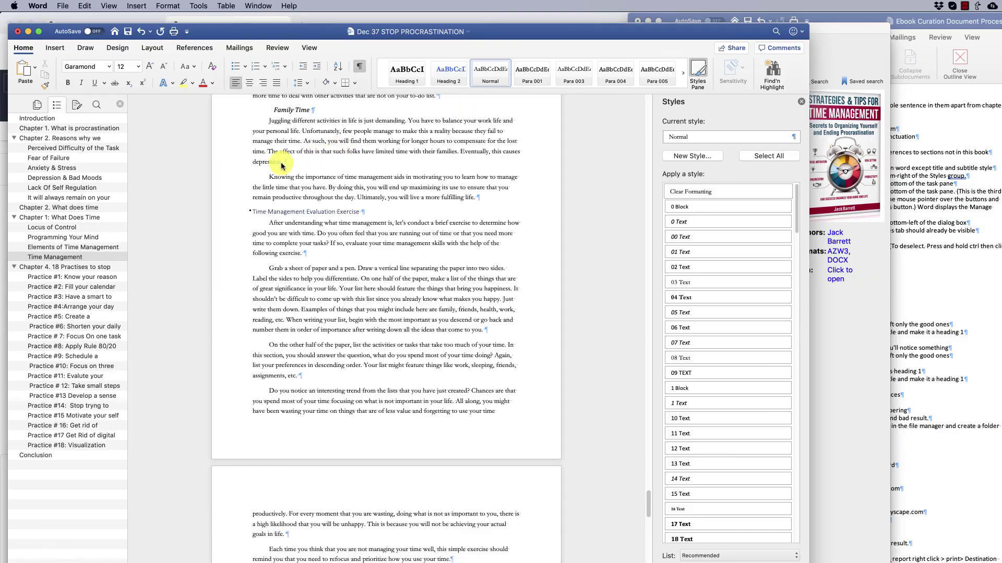
click(66, 217)
click(243, 106)
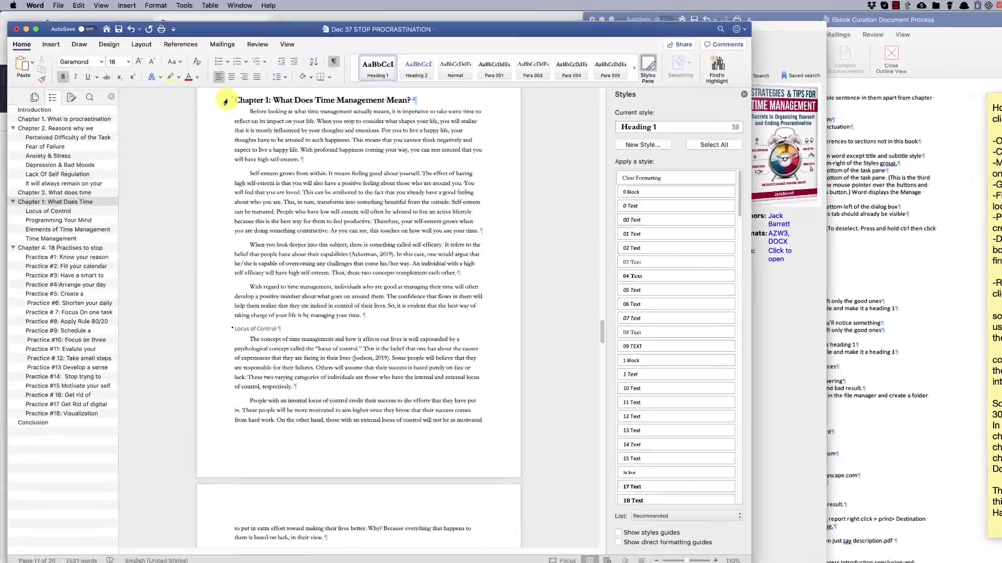
scroll(337, 135, up, 5)
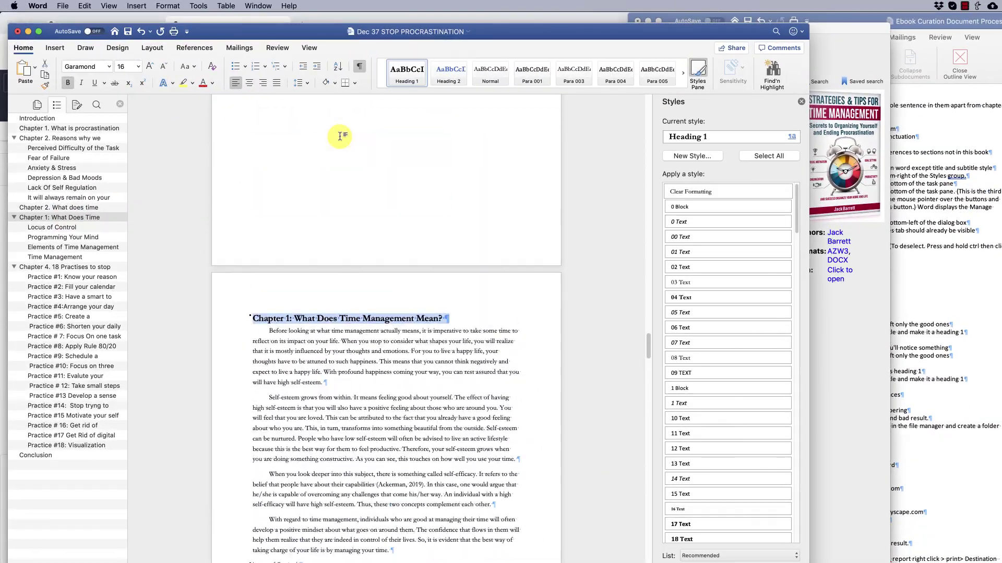
key(BackSpace)
scroll(340, 136, up, 4)
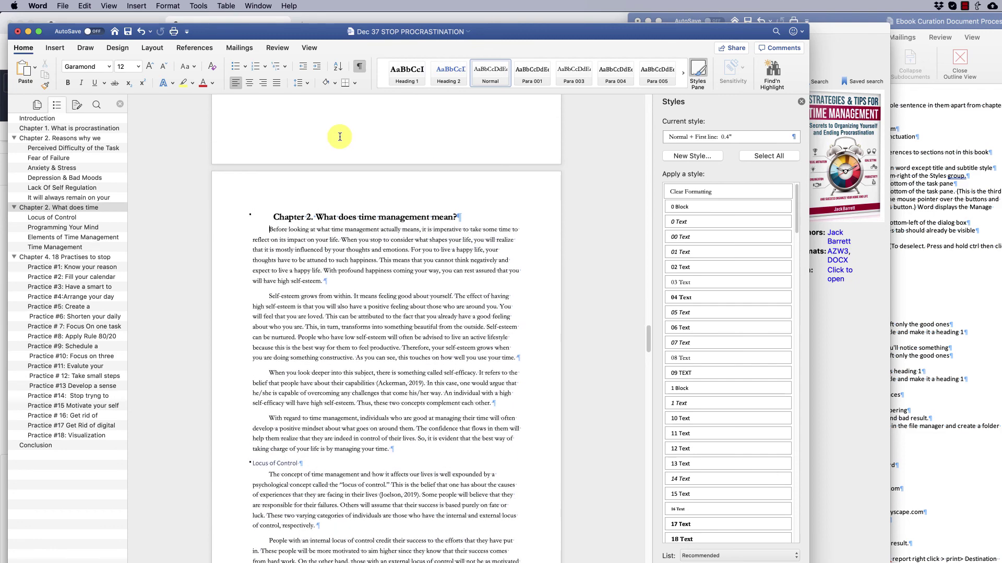
scroll(339, 136, up, 2)
scroll(325, 299, down, 7)
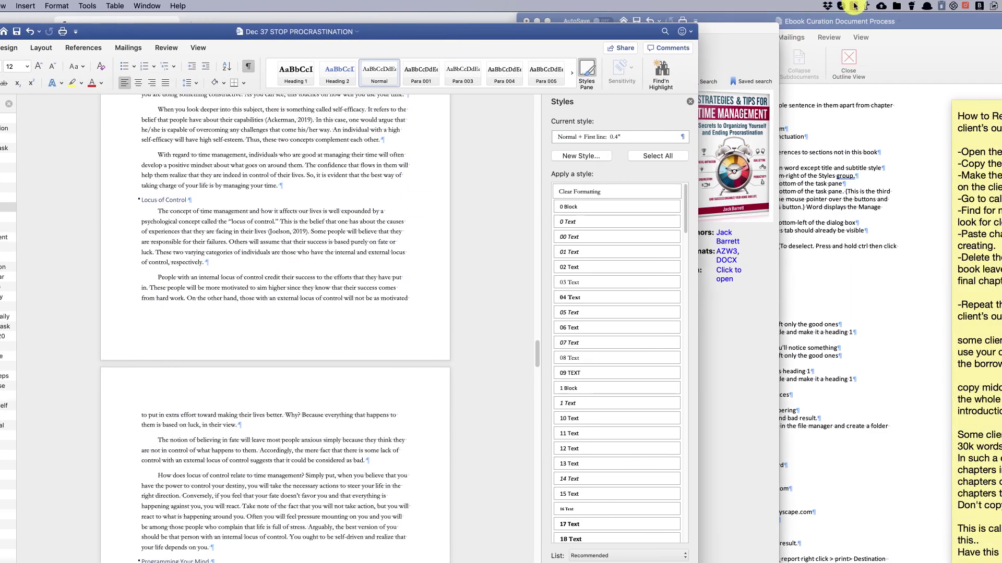
click(965, 5)
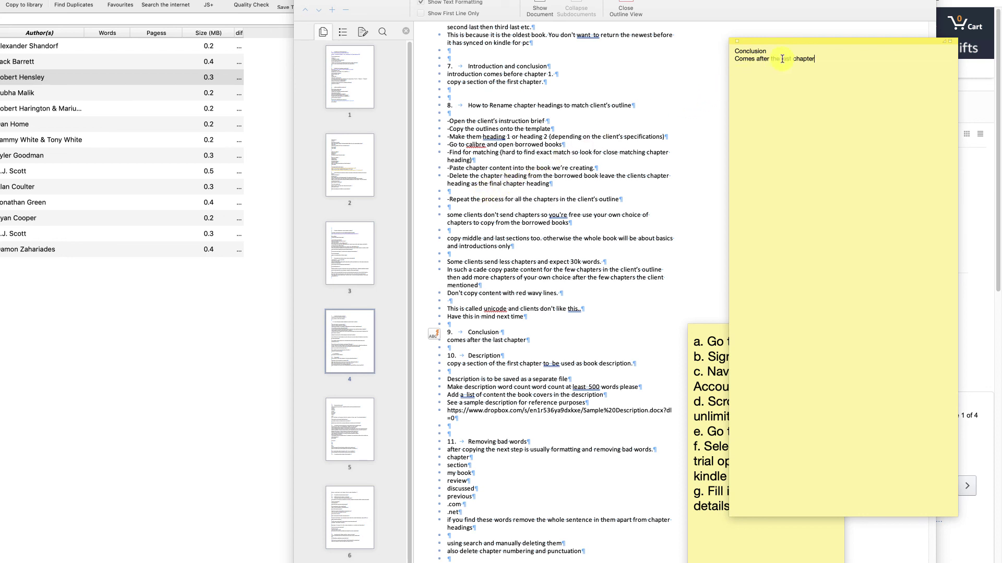
Enlarge all the text of the sticky note about the conclusion coming after the last chapter
key(super+a)
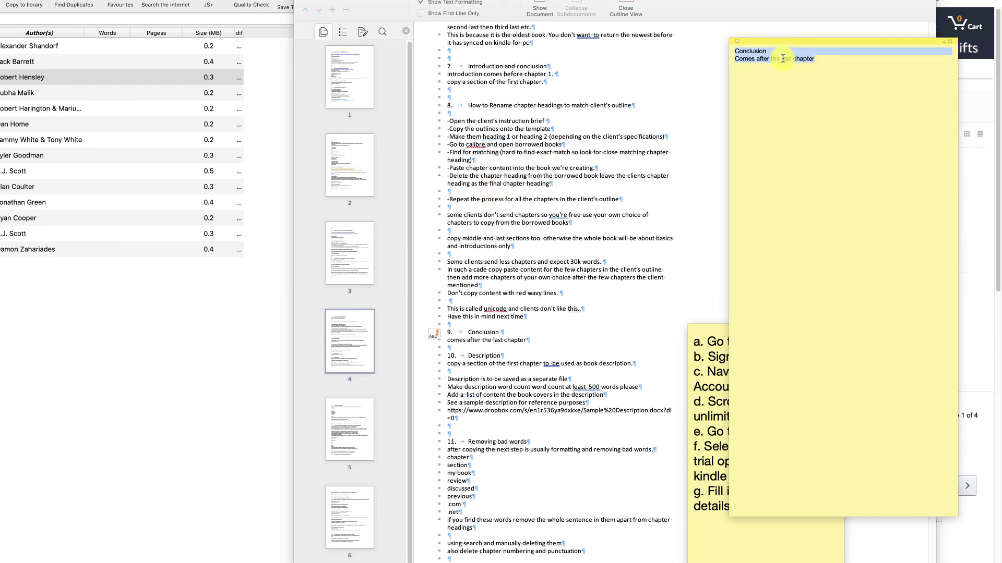
key(super+plus)
key(super+plus)
key(super+plus)
key(super+plus)
key(super+plus)
key(super+plus)
key(super+plus)
key(super+plus)
key(super+plus)
key(super+plus)
key(super+plus)
key(super+plus)
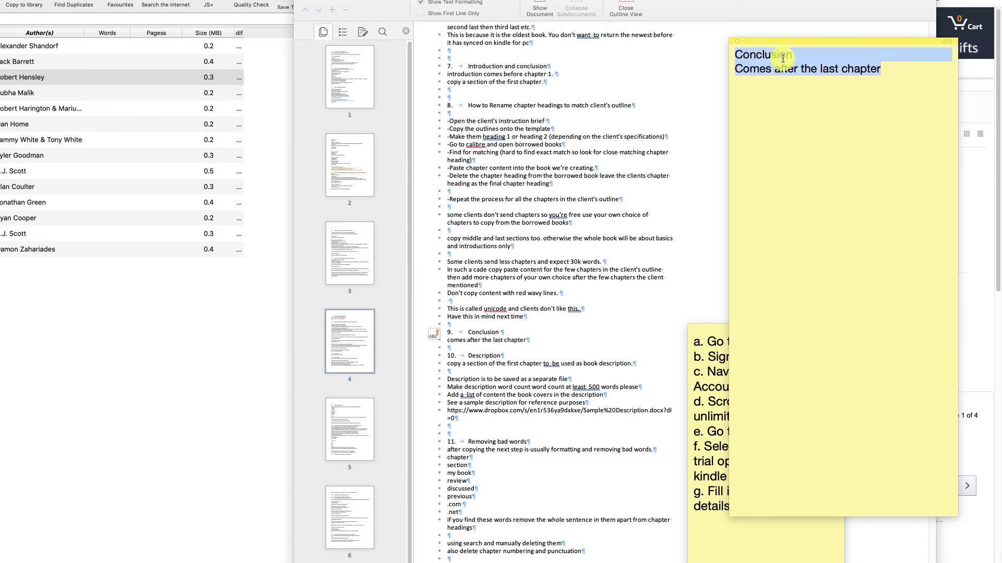
click(811, 124)
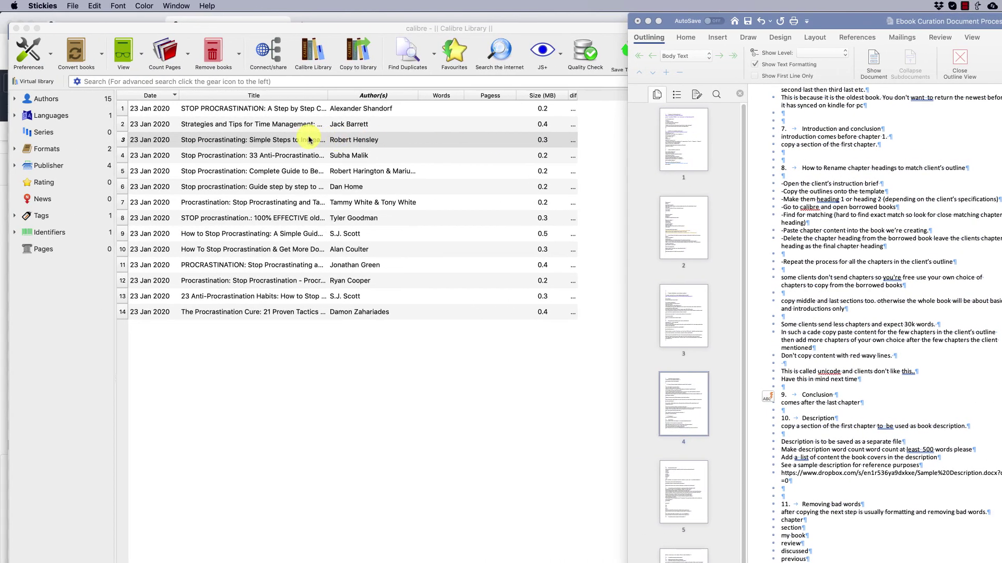
Open the DOCX version of "Stop Procrastinating: Simple Steps to Increase Productivity and Overcome Procrastination" from calibre and go to its "One Last Word" section
click(9, 139)
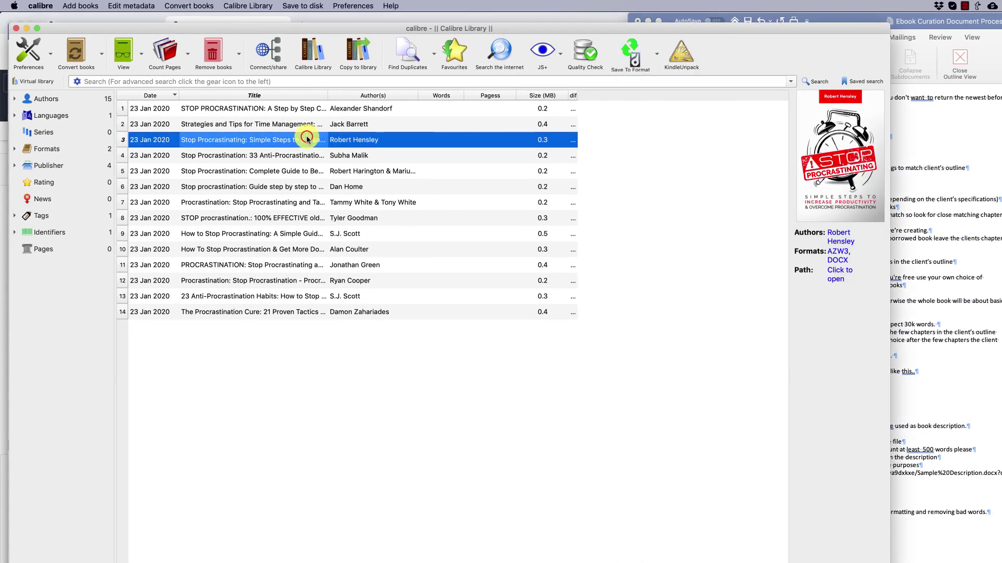
click(15, 140)
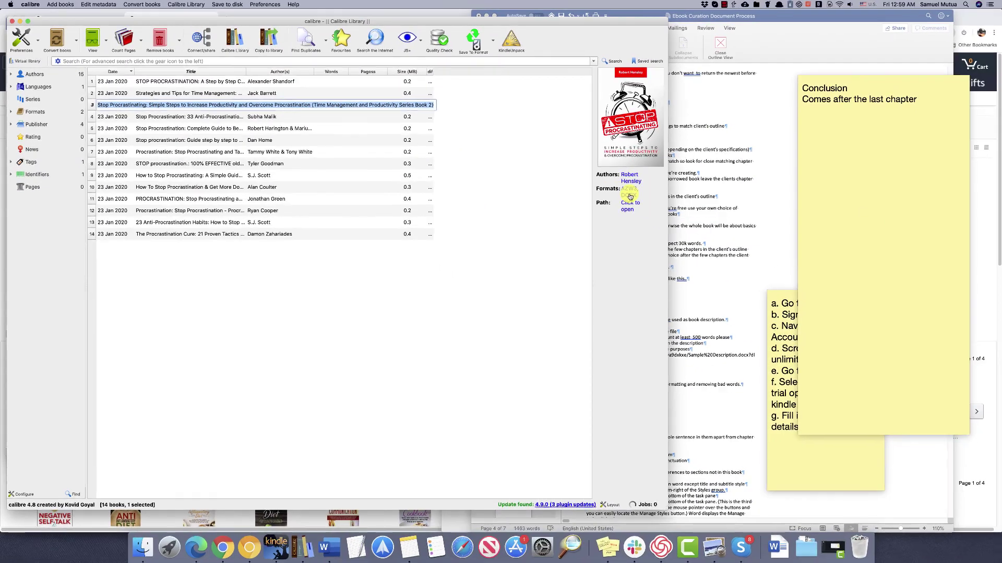
click(840, 259)
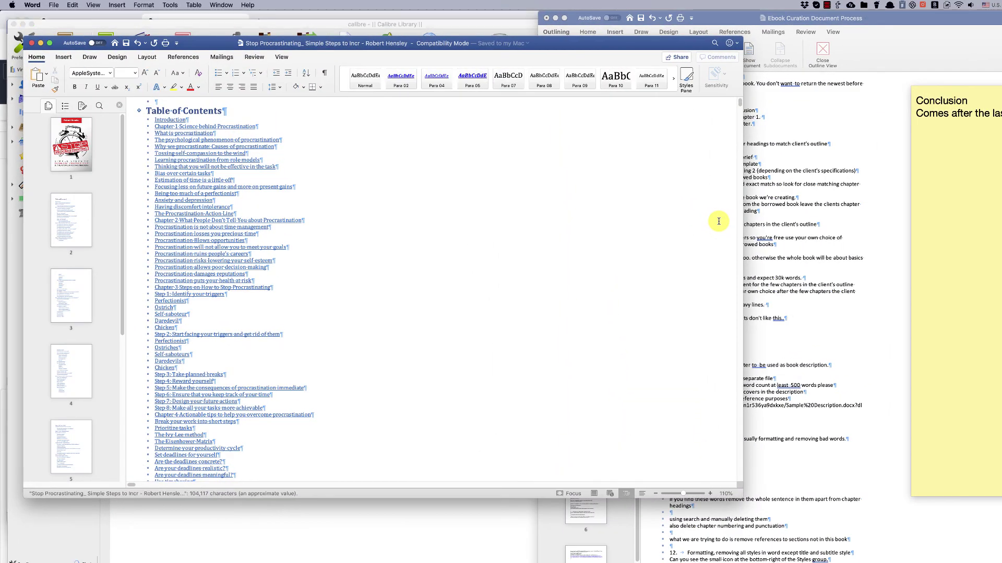
scroll(175, 243, down, 20)
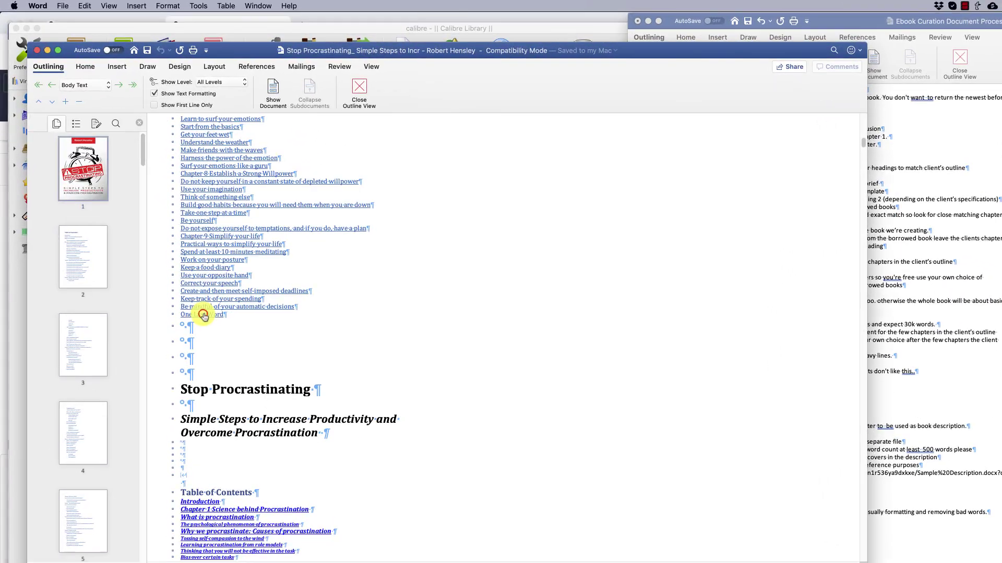
click(177, 275)
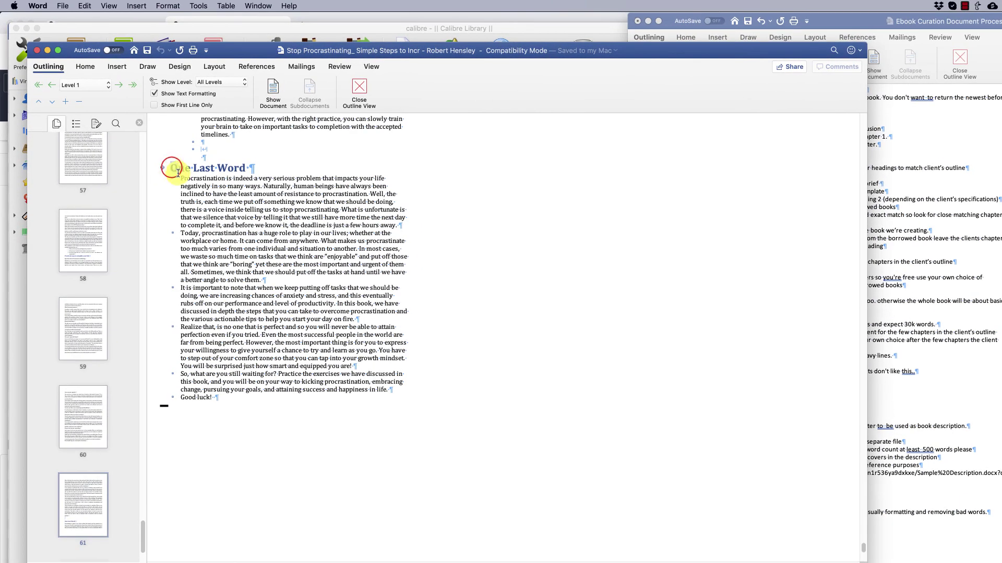
Copy the "One Last Word" section from its heading through "Good luck!"
drag(178, 173, 219, 399)
right_click(264, 199)
click(295, 215)
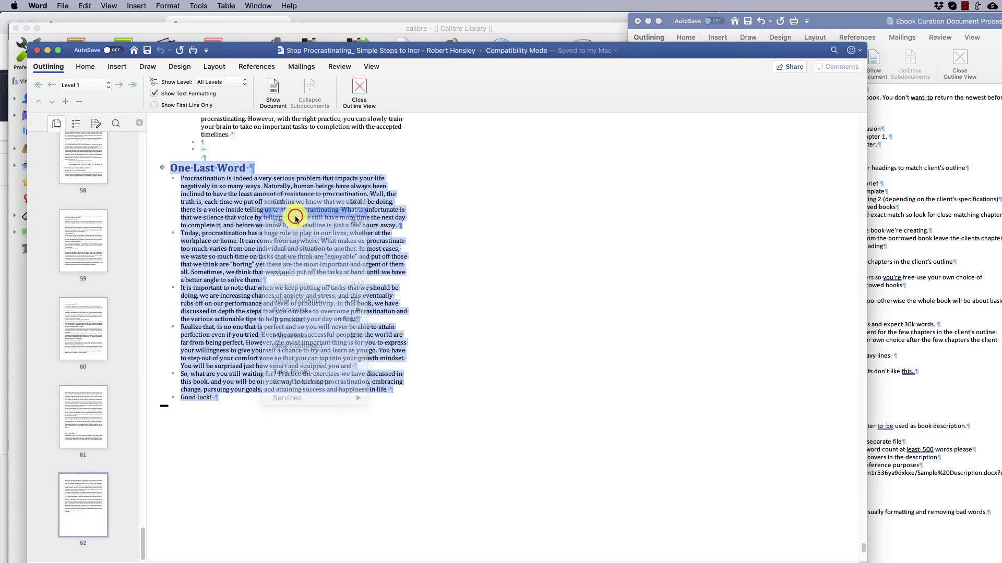
Highlight the copied "One Last Word" section in yellow, and close the borrowed book with its changes saved
click(85, 66)
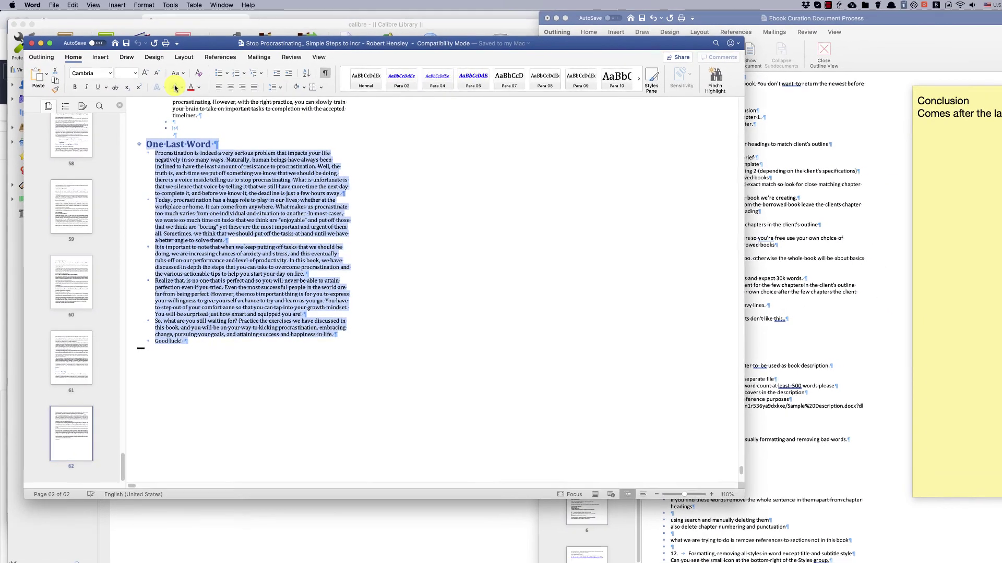
click(193, 97)
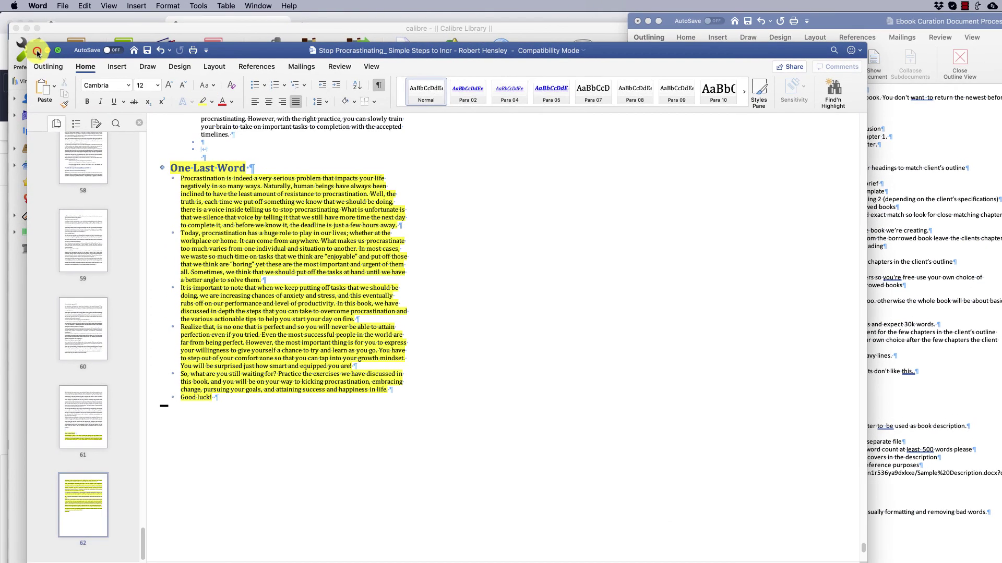
click(37, 51)
click(531, 117)
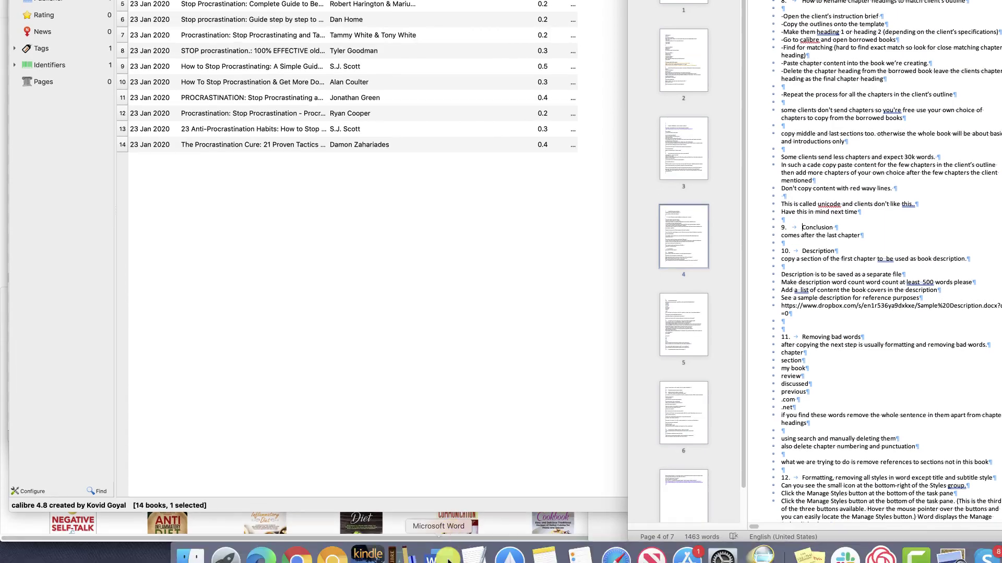
In the "Dec 37 STOP PROCRASTINATION" document, paste the copied section under "Conclusion" and delete its borrowed heading "One Last Word"
right_click(443, 539)
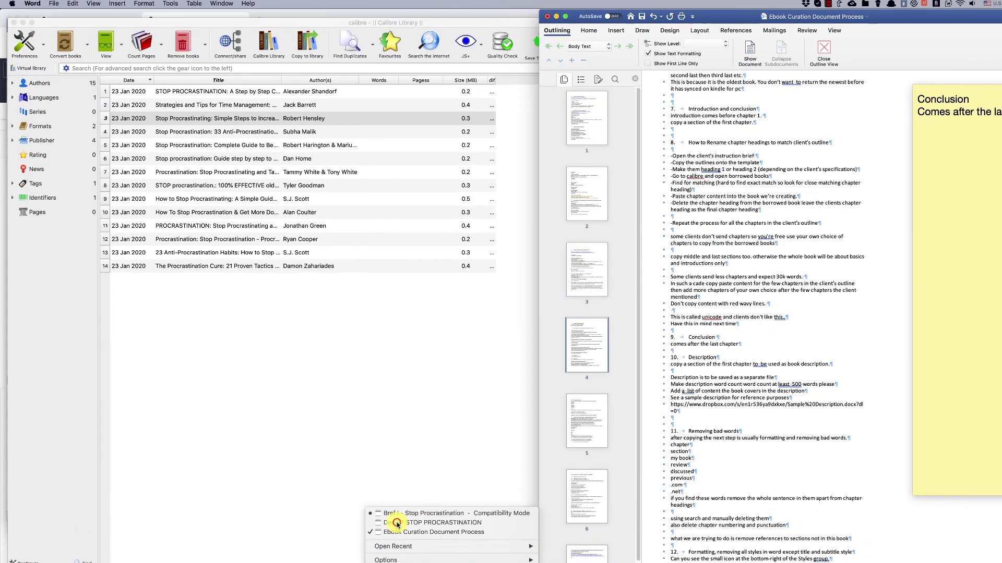
click(459, 423)
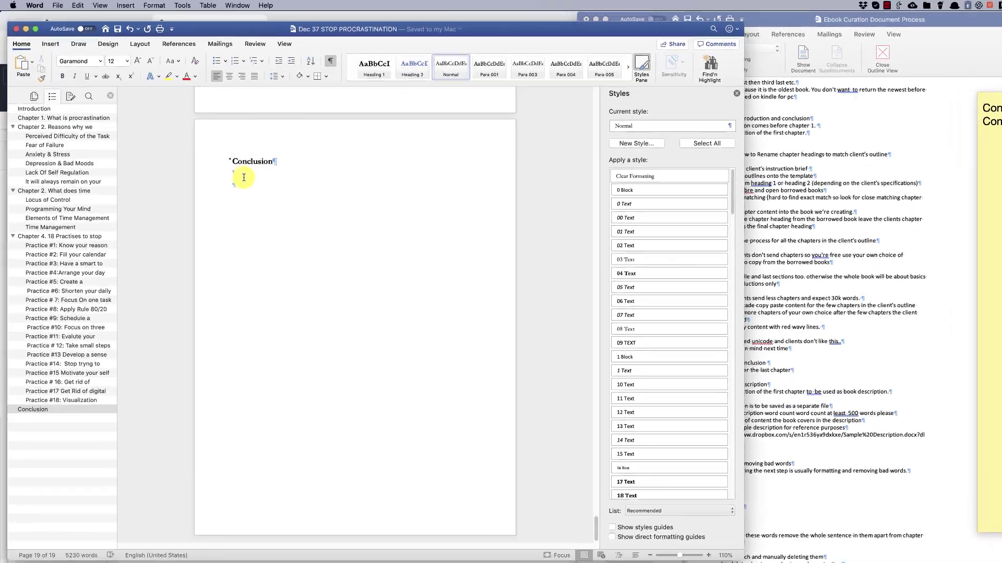
right_click(227, 165)
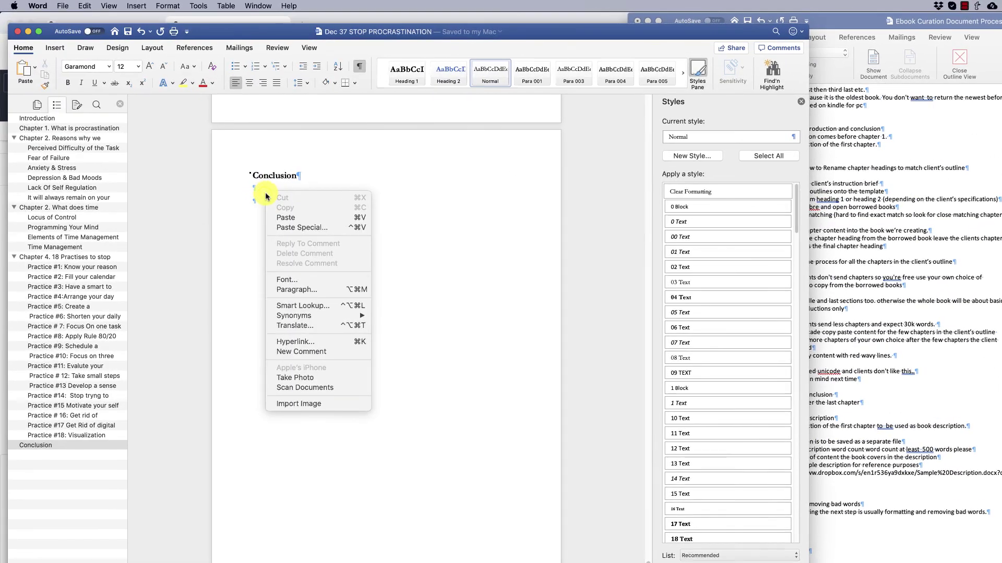
click(262, 186)
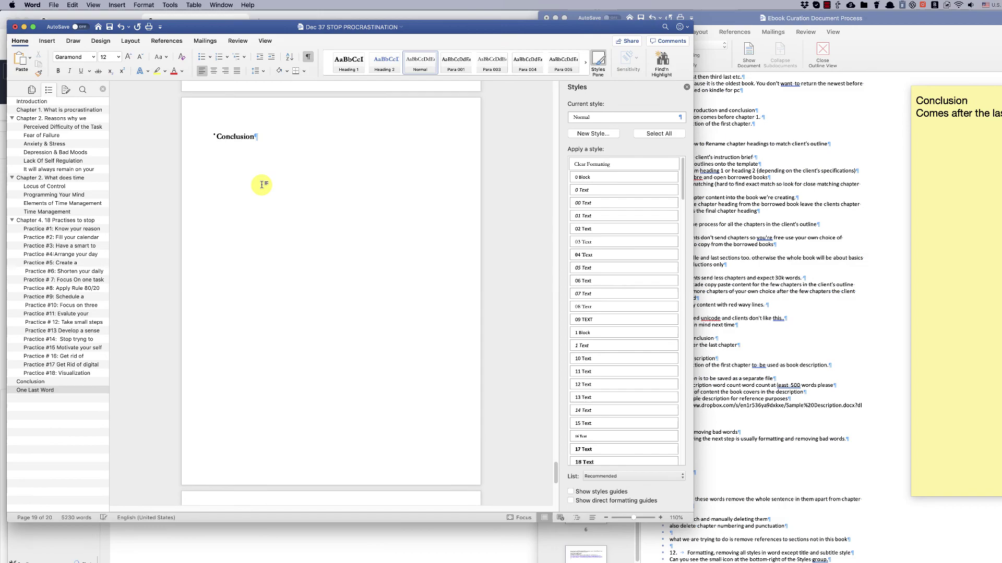
scroll(262, 185, down, 5)
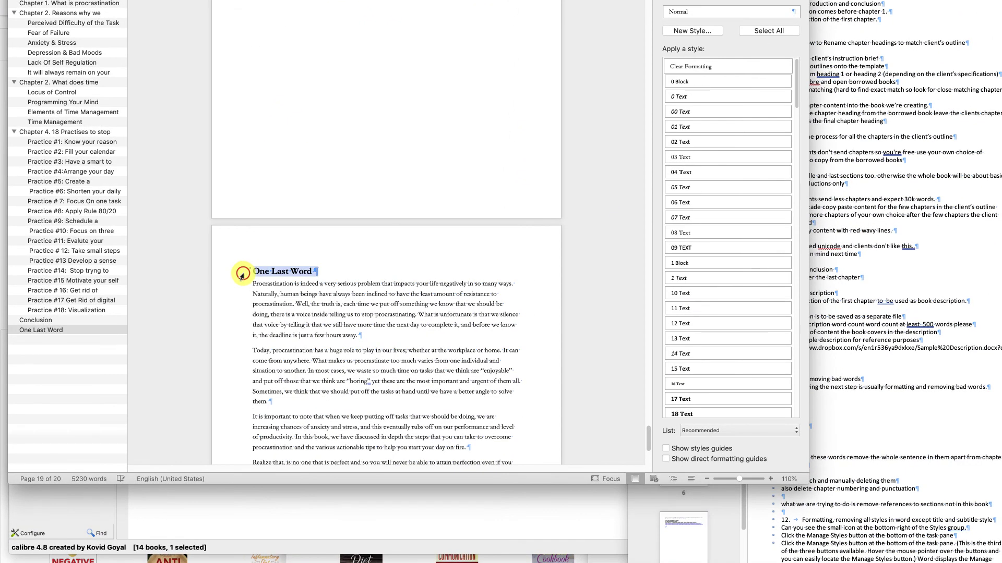
key(BackSpace)
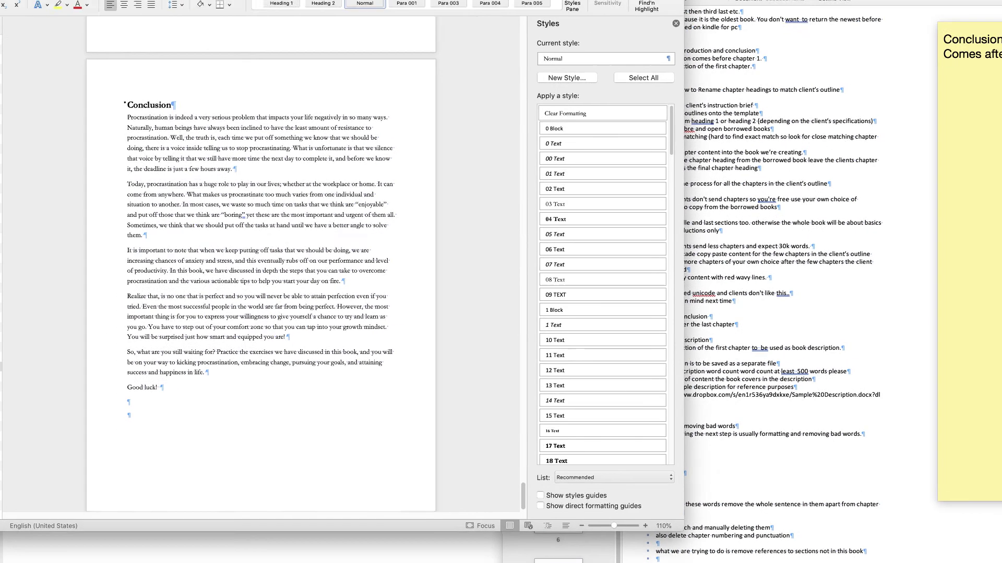
click(637, 11)
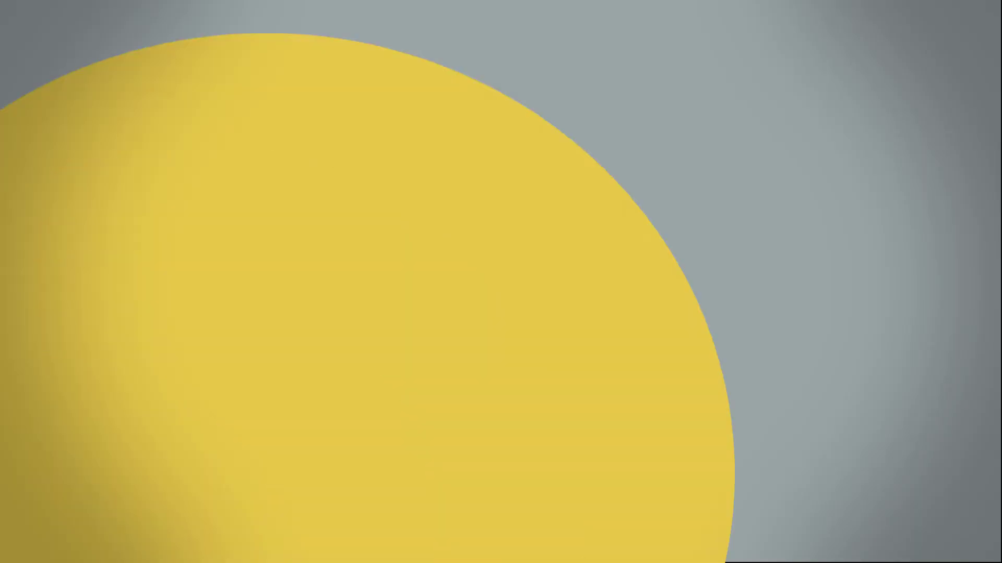